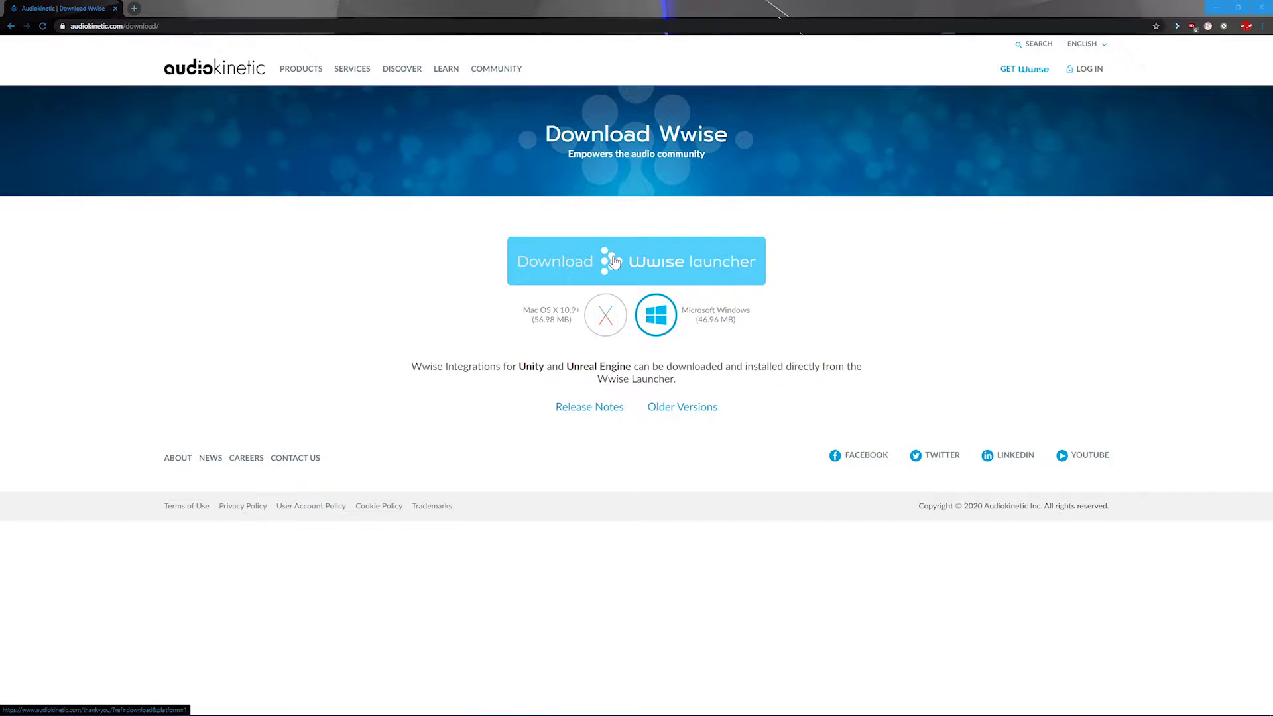
Minimize Chrome and bring up the Wwise version list in the Wwise Launcher
click(1218, 6)
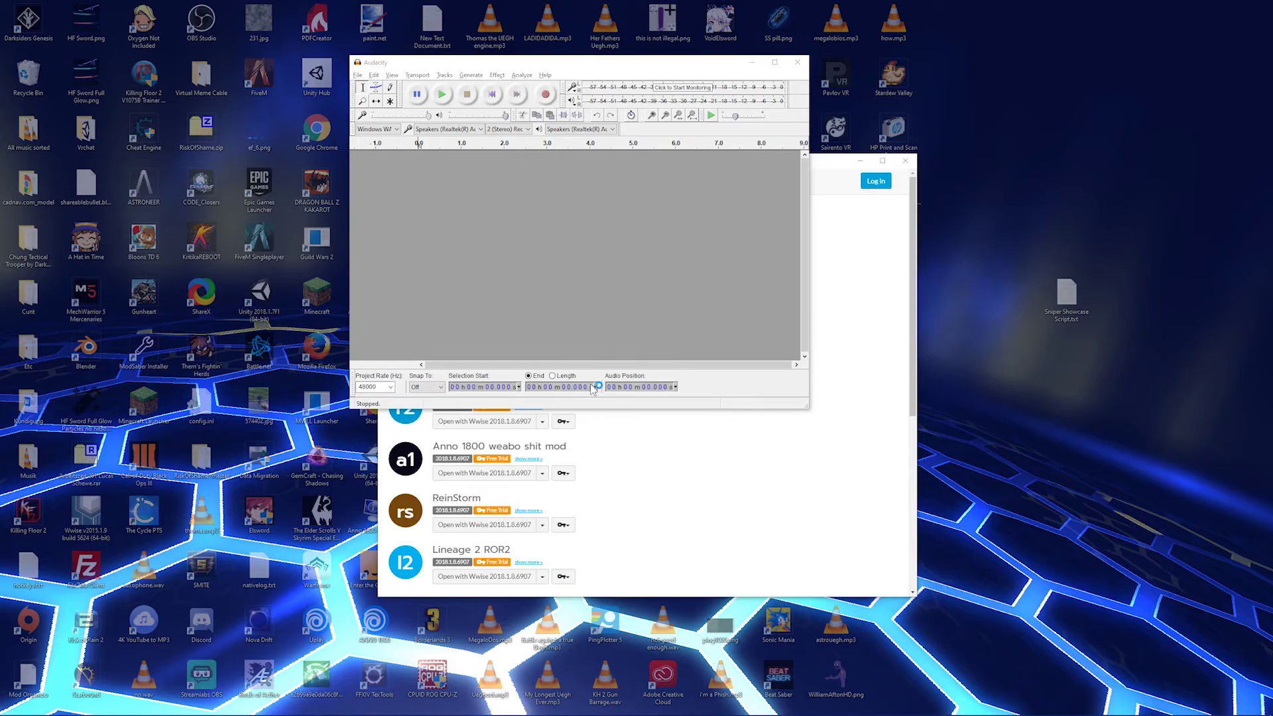
drag(554, 158, 498, 176)
click(394, 186)
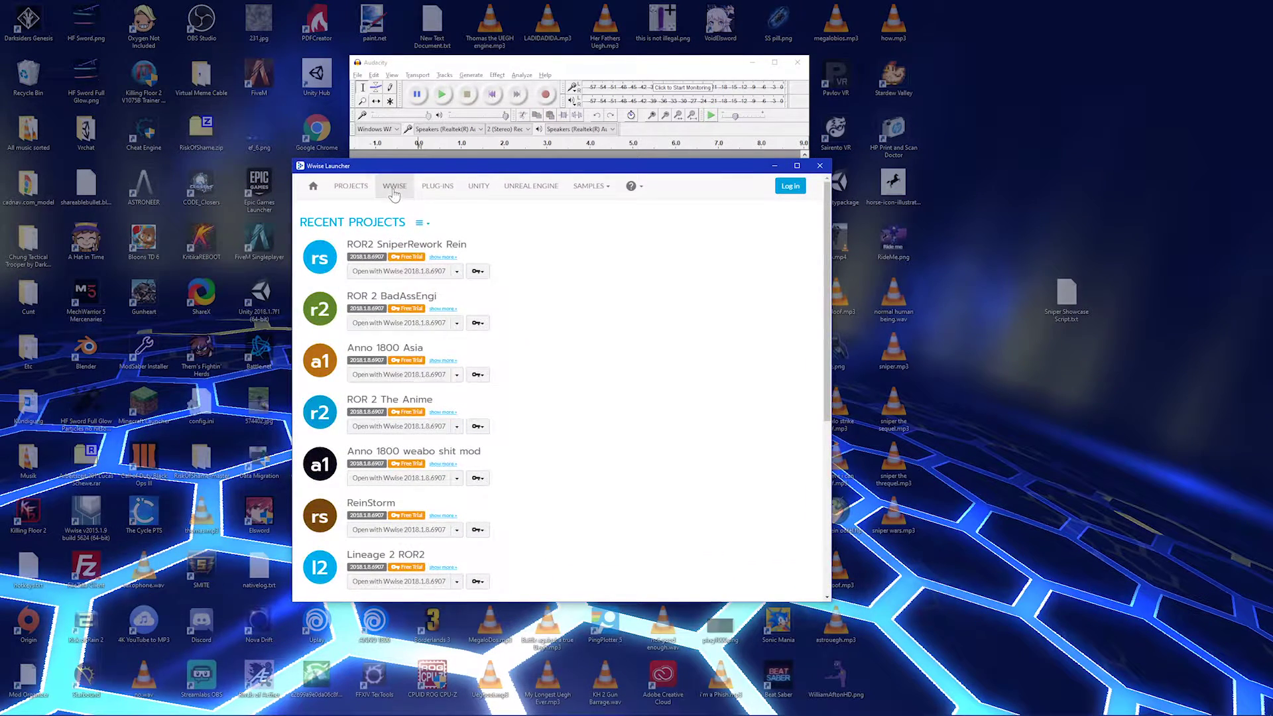
drag(327, 266, 354, 386)
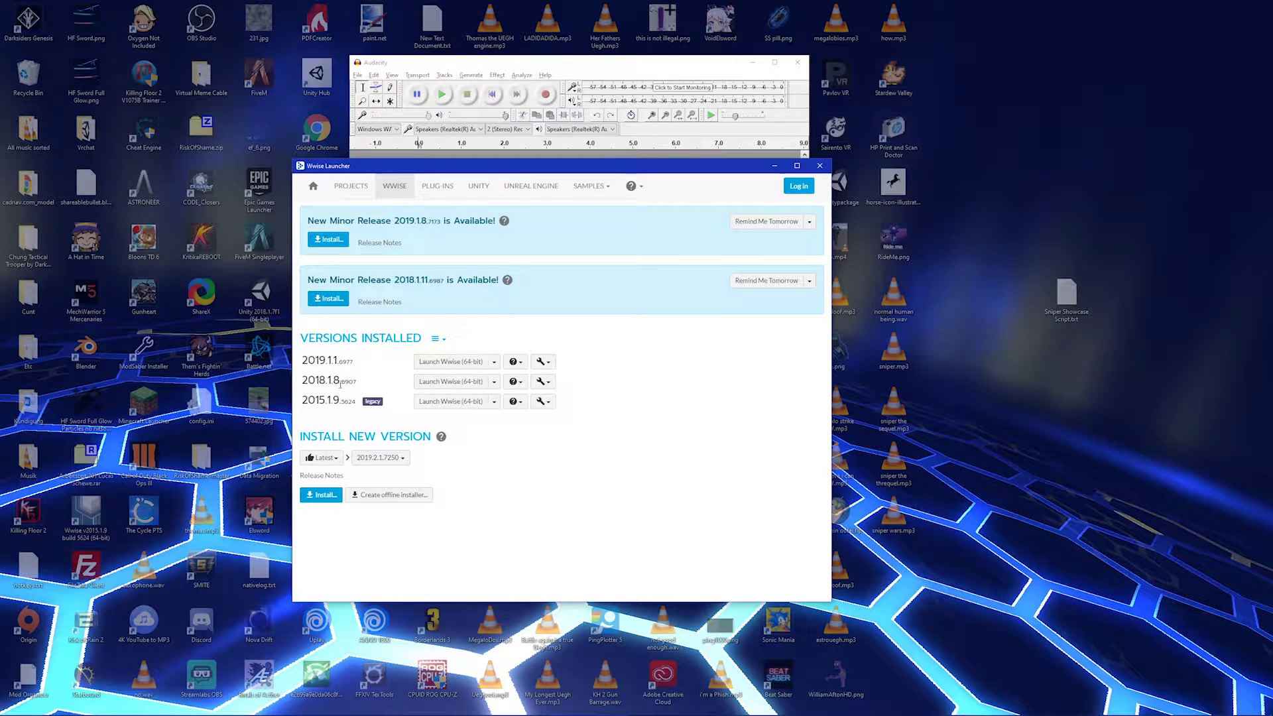
Filter versions to All, pick build 2018.1.8.6907, and launch Wwise (64-bit)
click(380, 457)
click(338, 464)
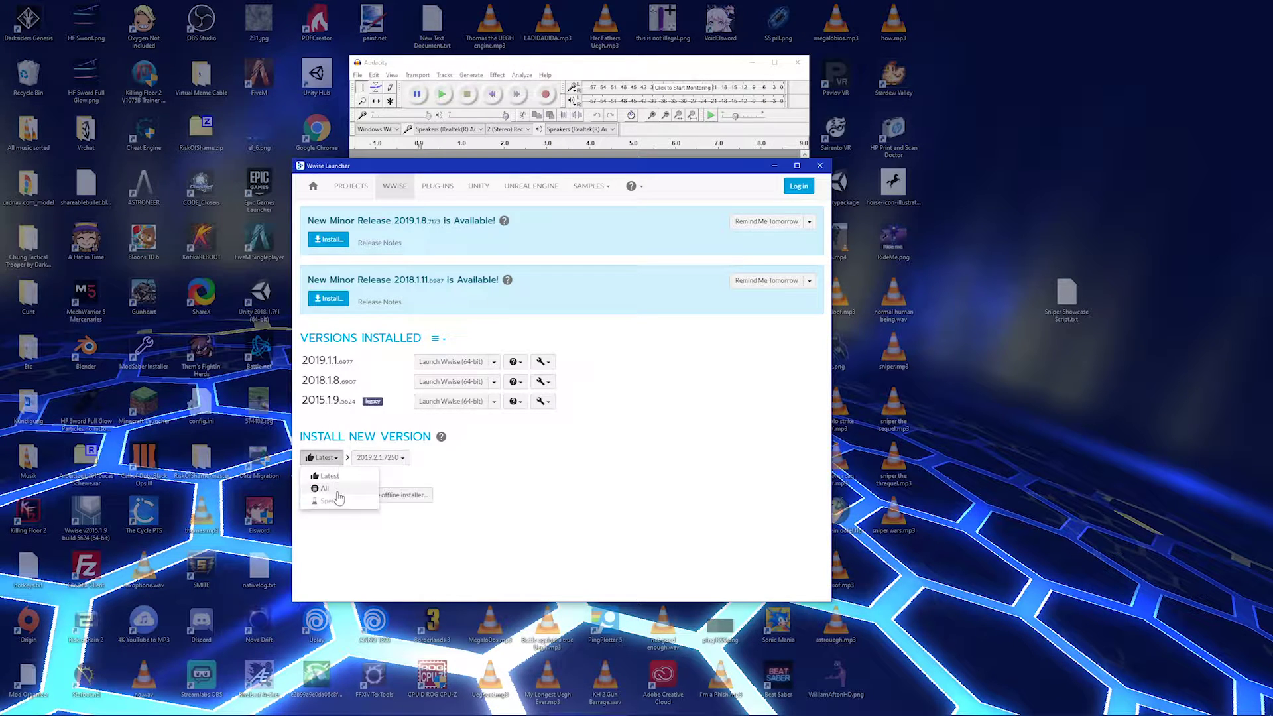
click(325, 488)
click(359, 457)
click(370, 502)
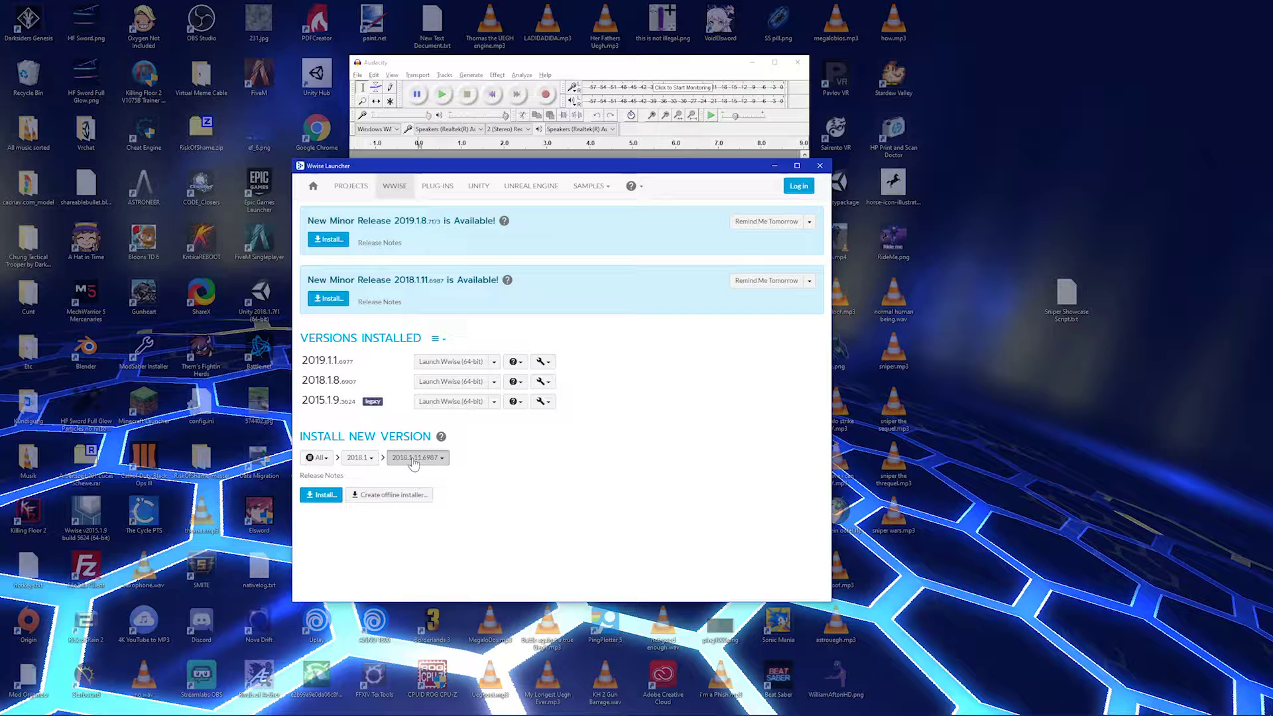
click(416, 458)
click(430, 523)
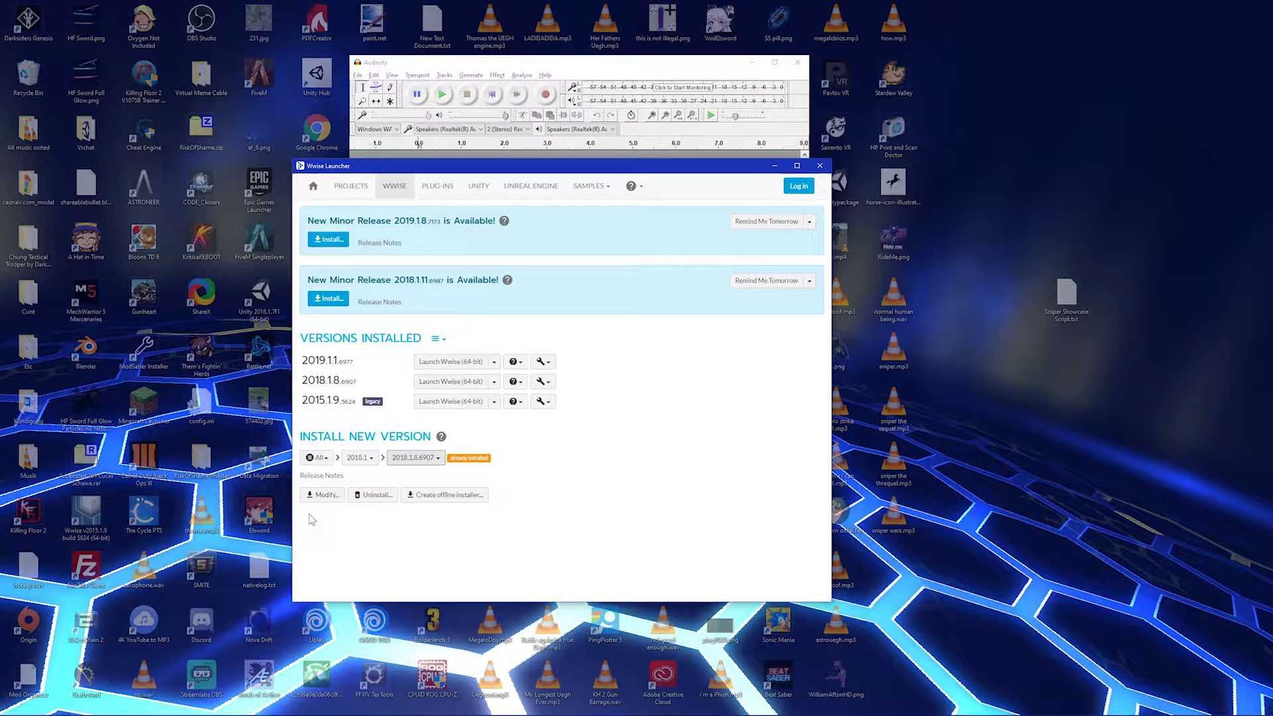
click(449, 390)
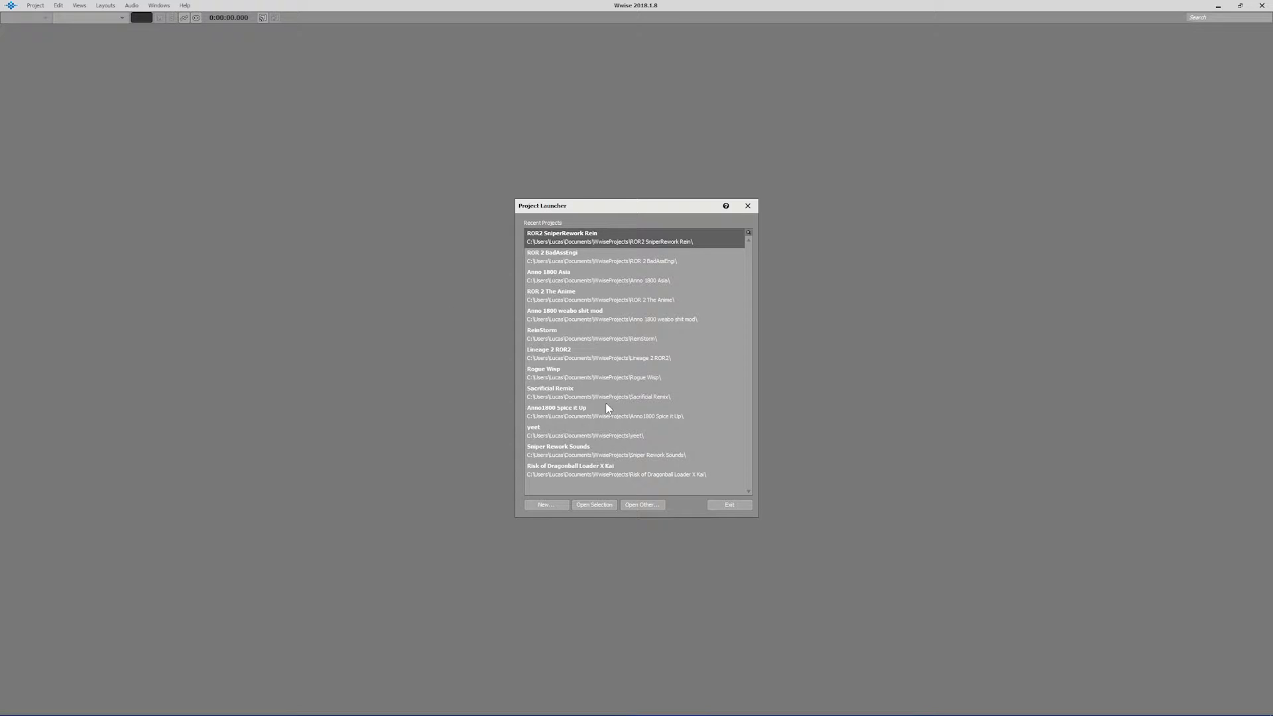
Create a new project named godzilla without the Motion Presets and Synth One assets
click(539, 504)
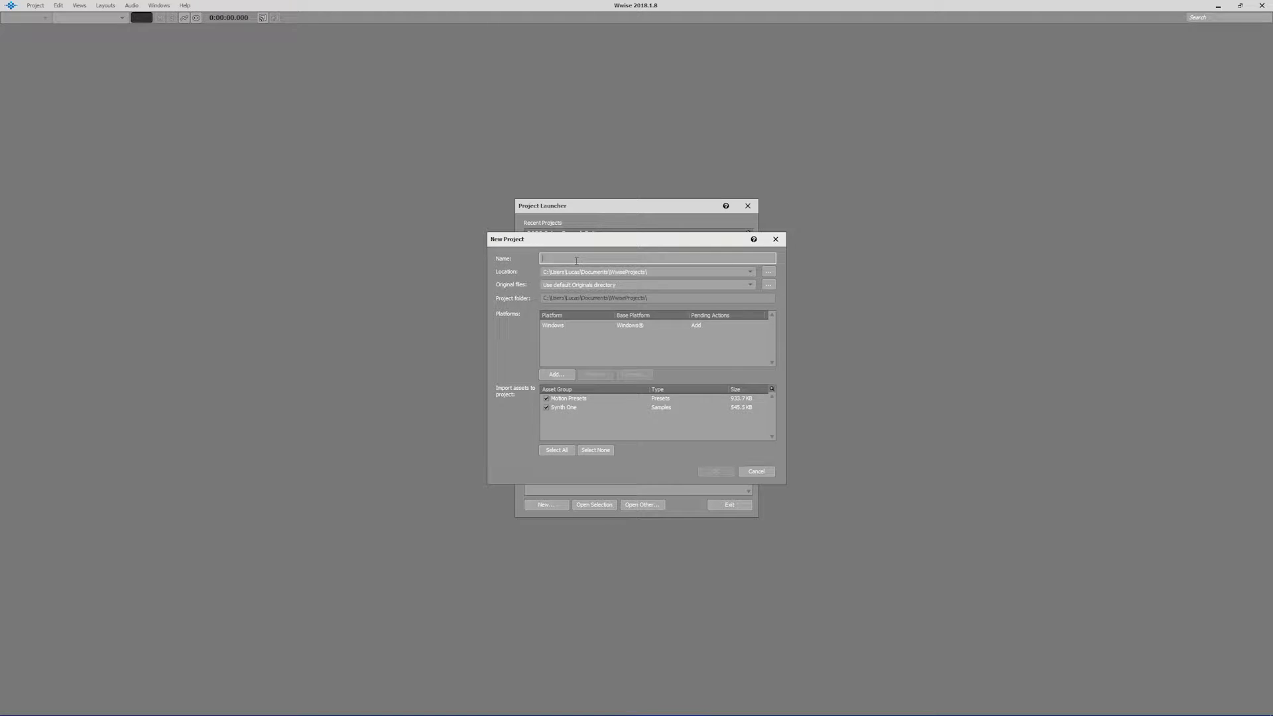
text(godzilla)
click(545, 408)
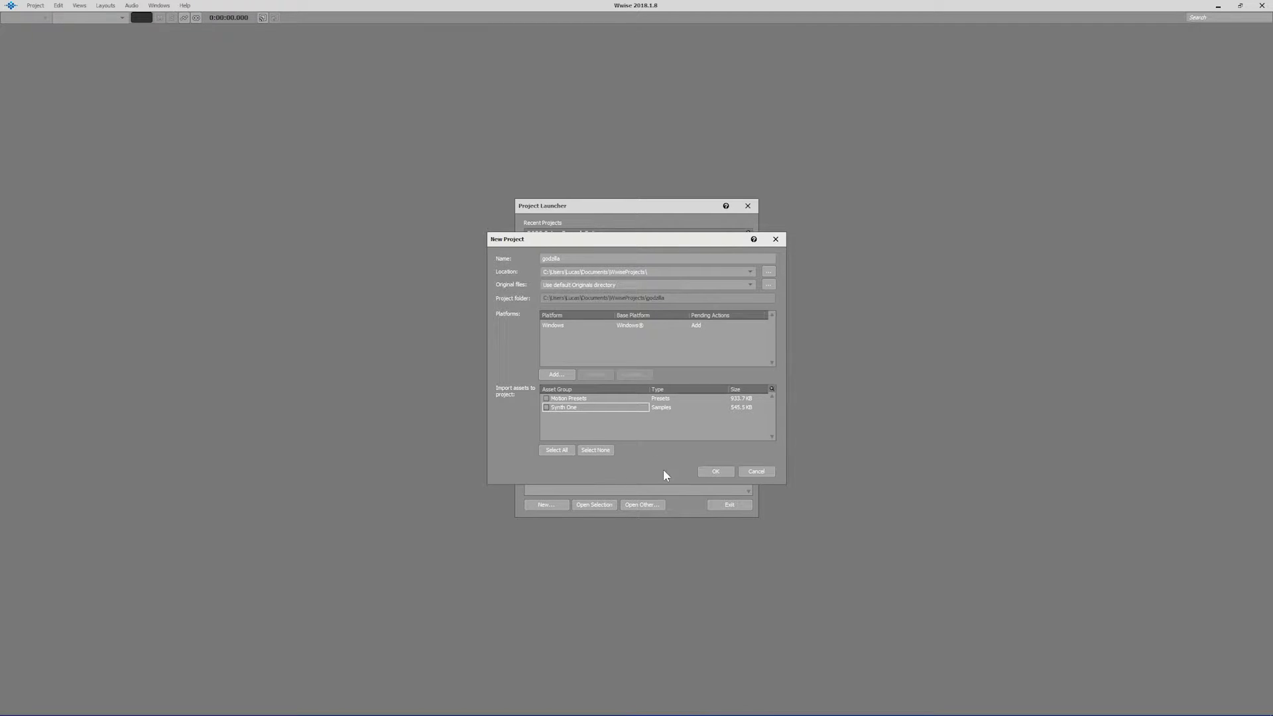
click(720, 472)
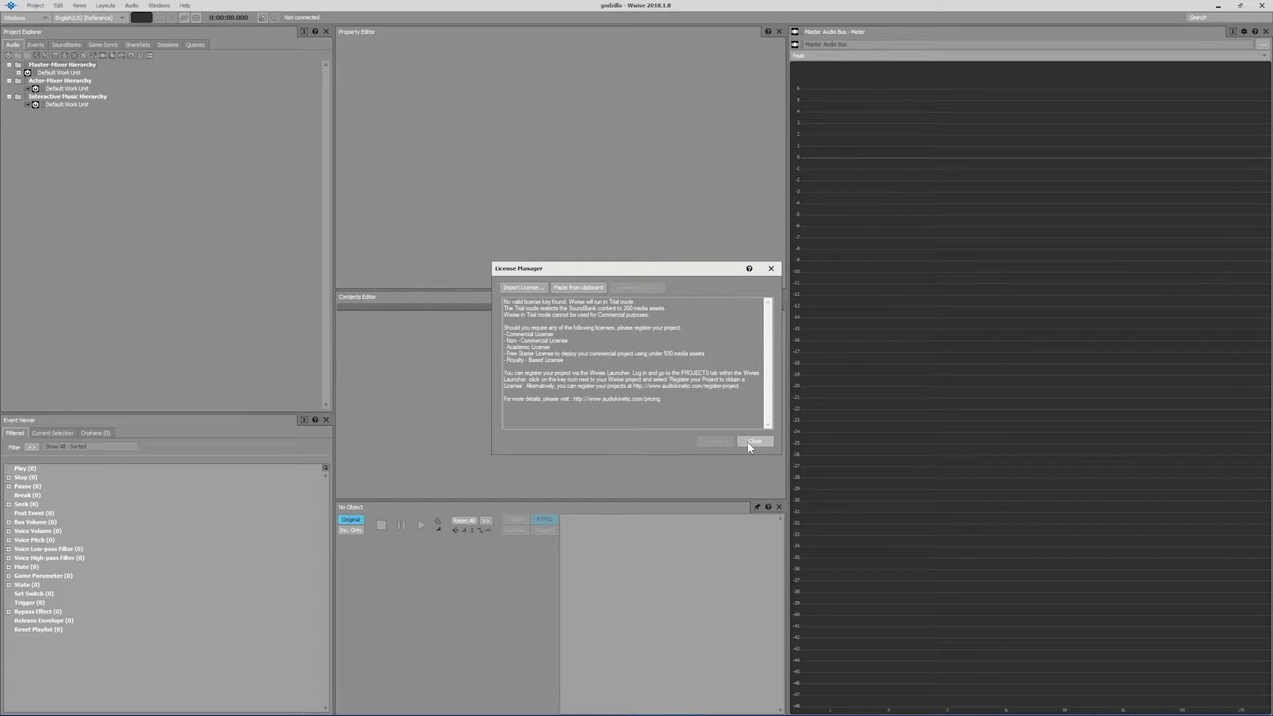
Dismiss the license notice and add an actor-mixer named Master Mixxer under Default Work Unit
click(749, 443)
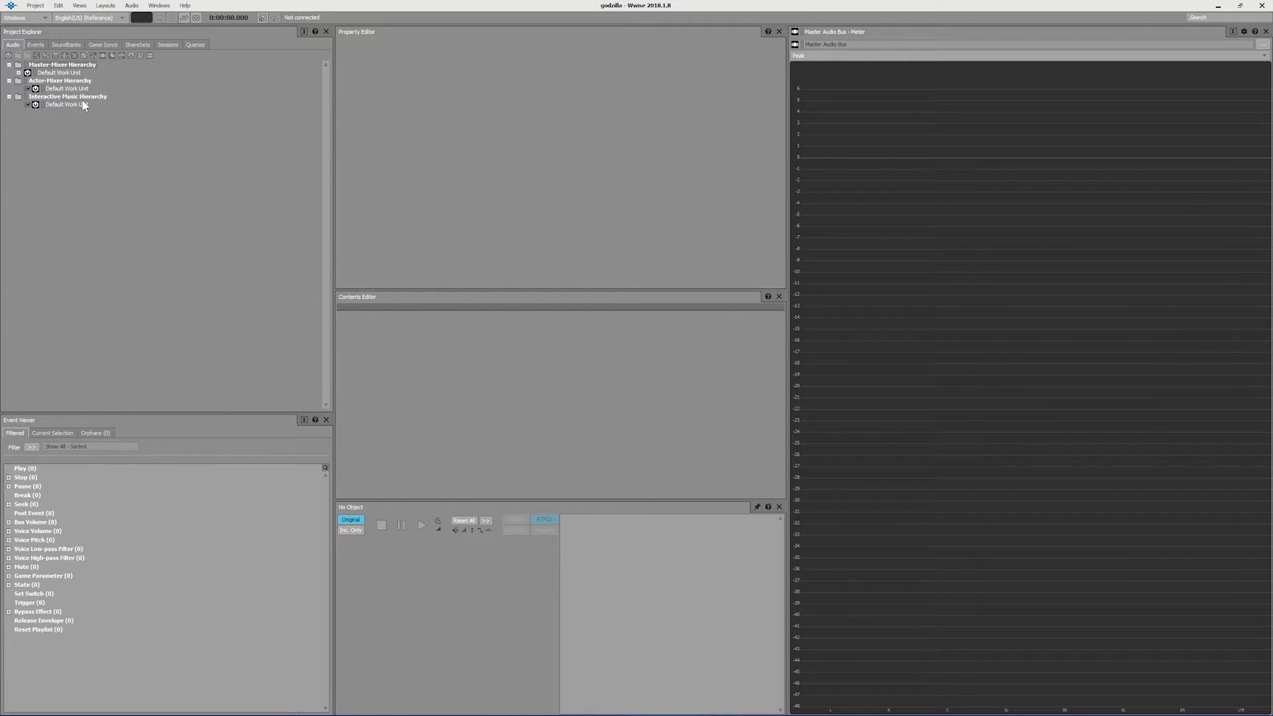
right_click(61, 89)
mouse_move(118, 98)
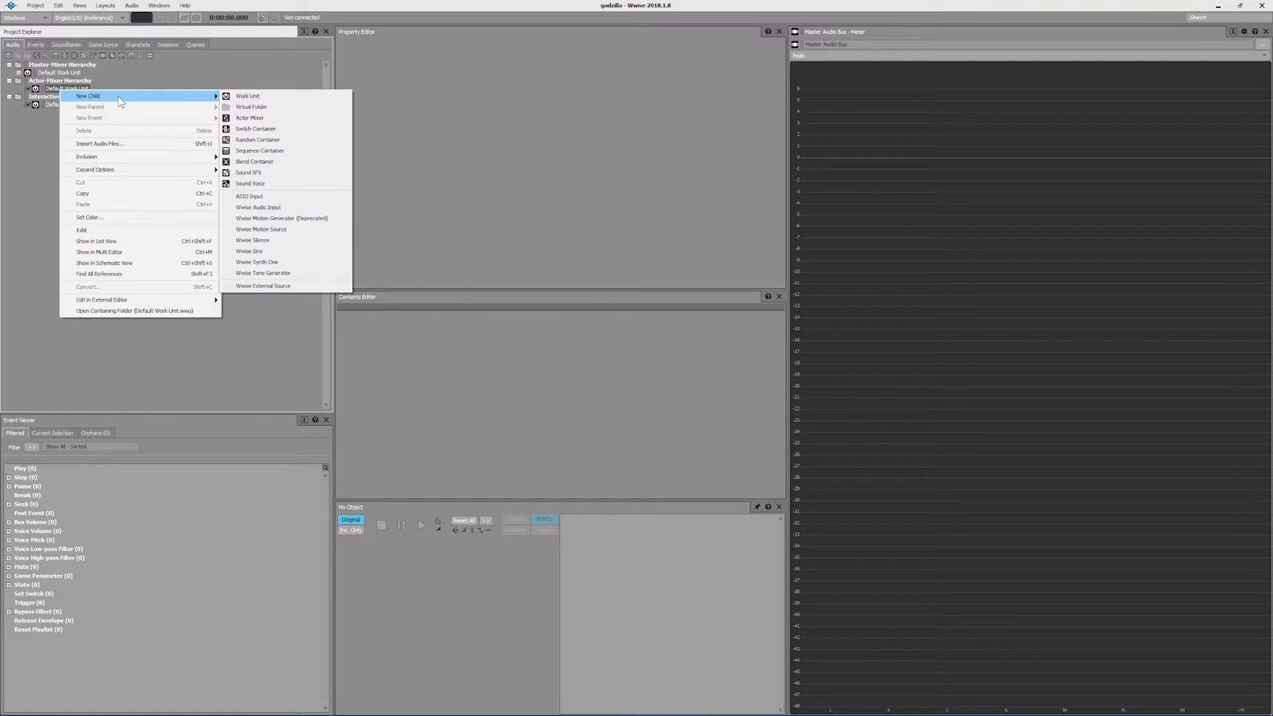
click(264, 118)
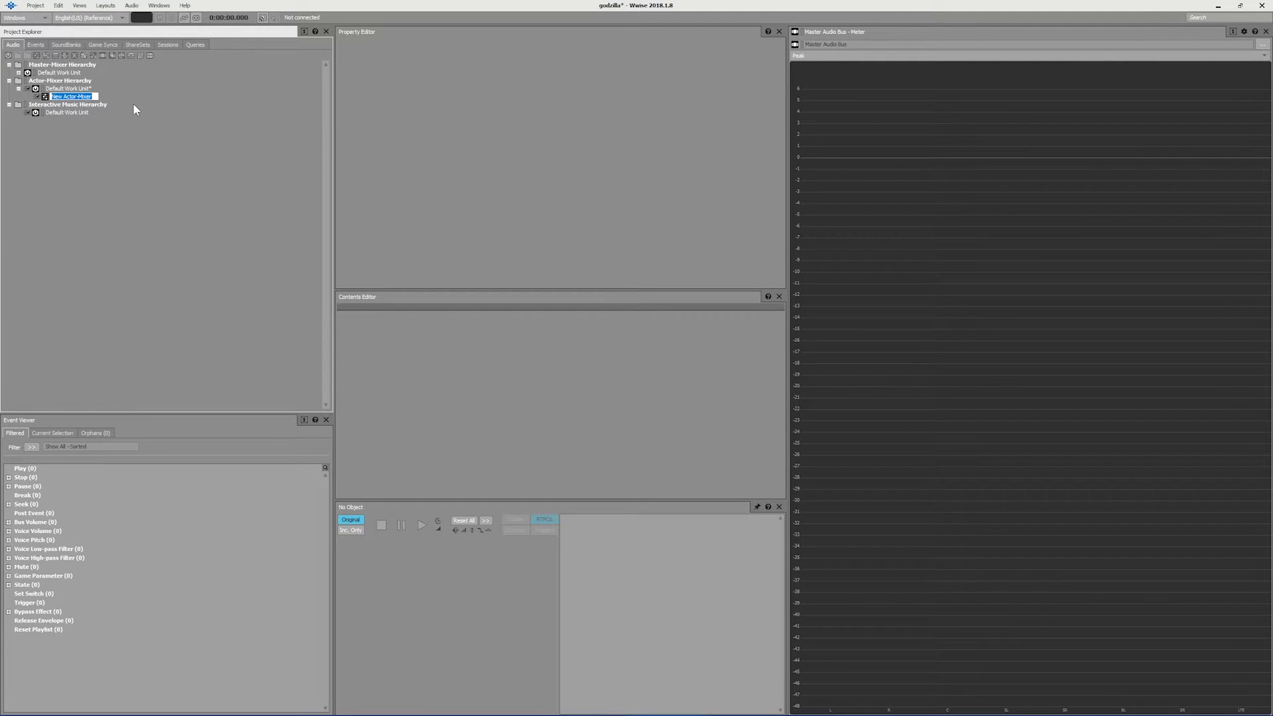
text(Master Miss)
text(er)
key(Return)
Add a second actor-mixer named Sfx mixxer inside Master Mixxer
right_click(45, 105)
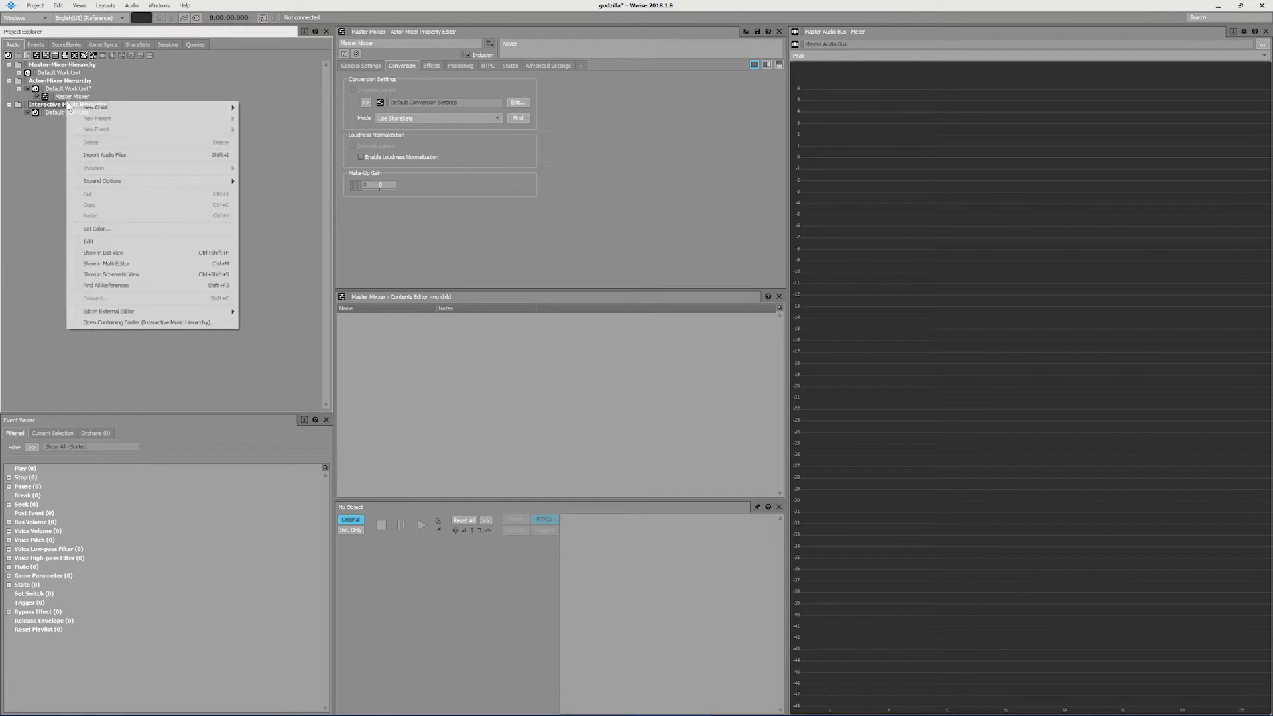
click(67, 88)
right_click(66, 89)
mouse_move(123, 105)
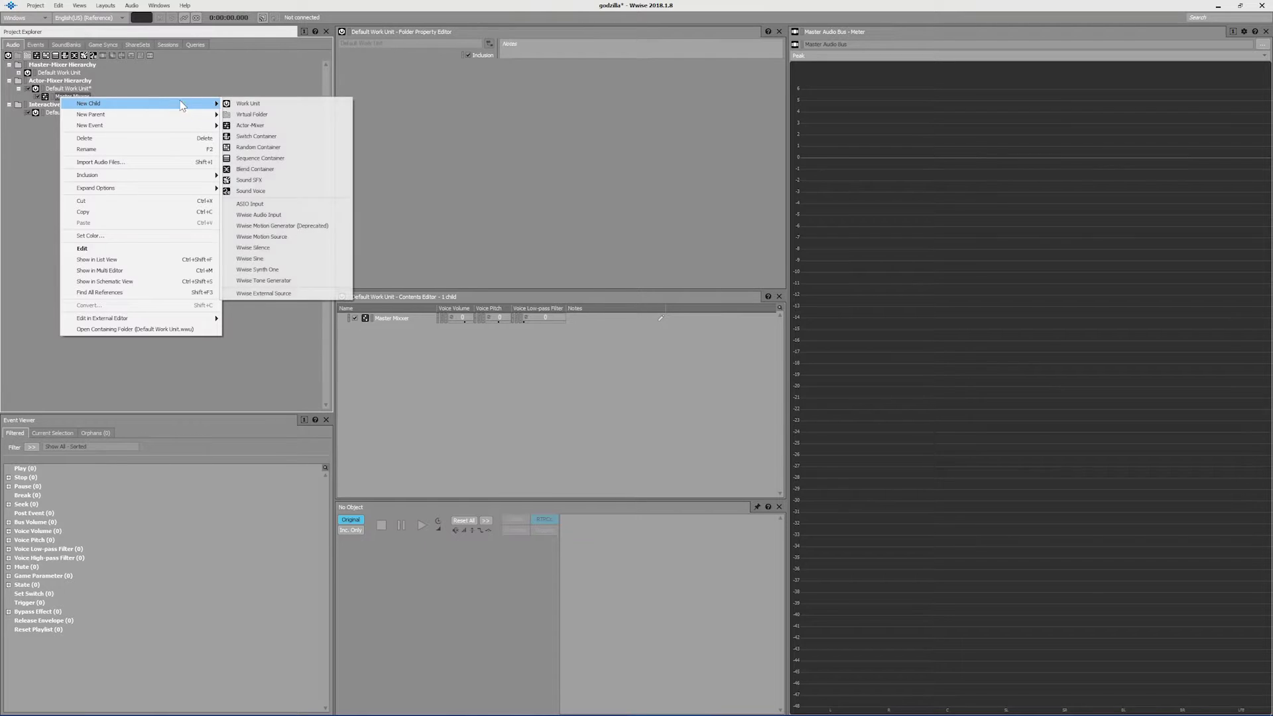
click(271, 126)
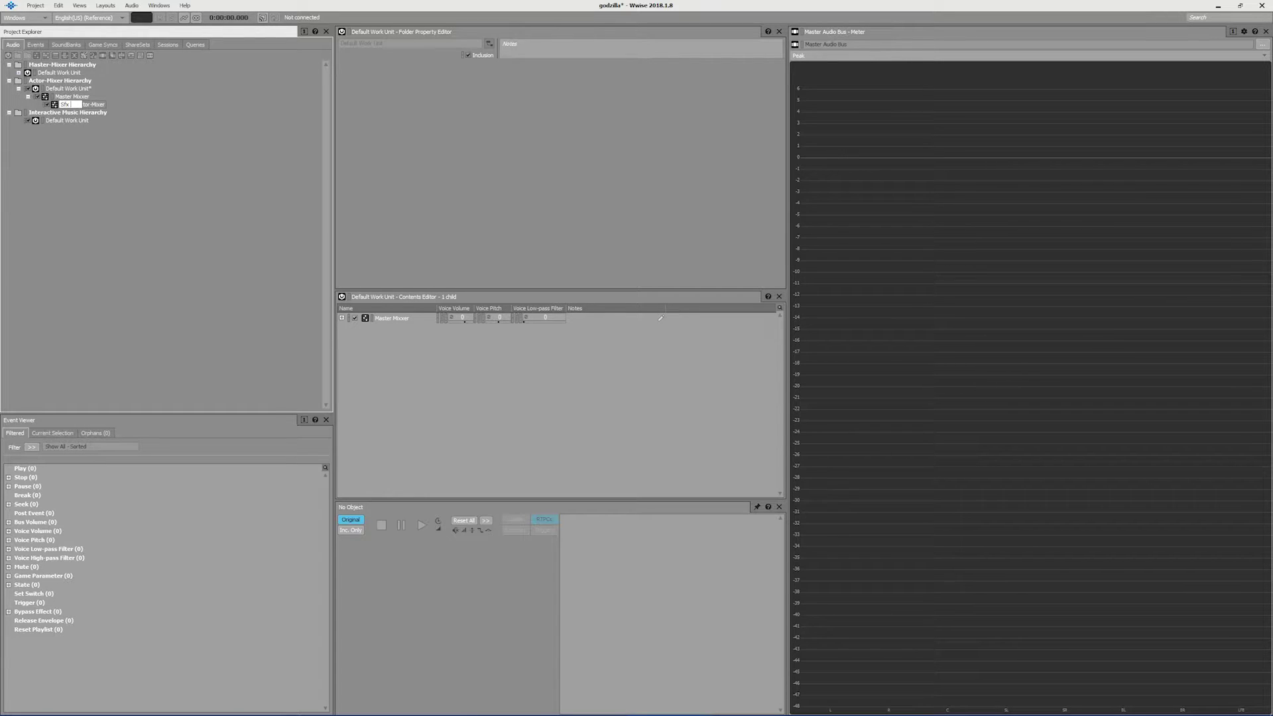
text(Sfx mixxer)
key(Return)
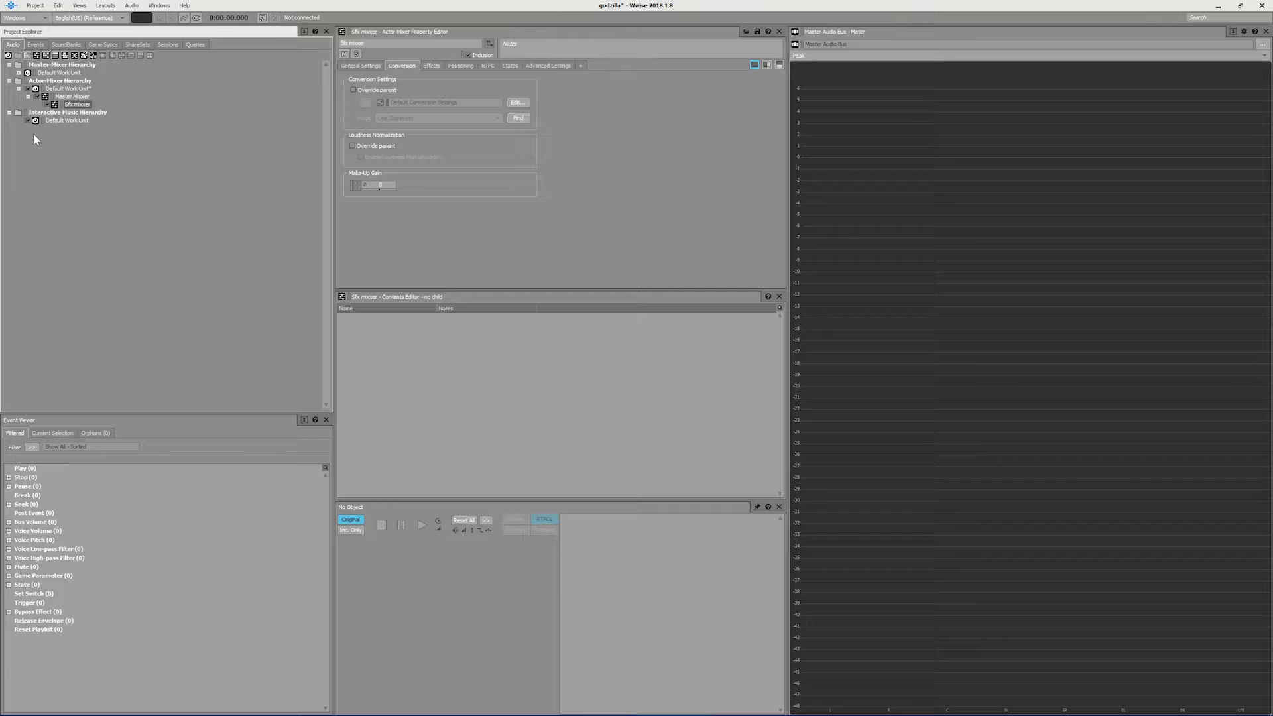
Add a virtual folder named godzillar roar inside Sfx mixxer
right_click(83, 105)
mouse_move(179, 110)
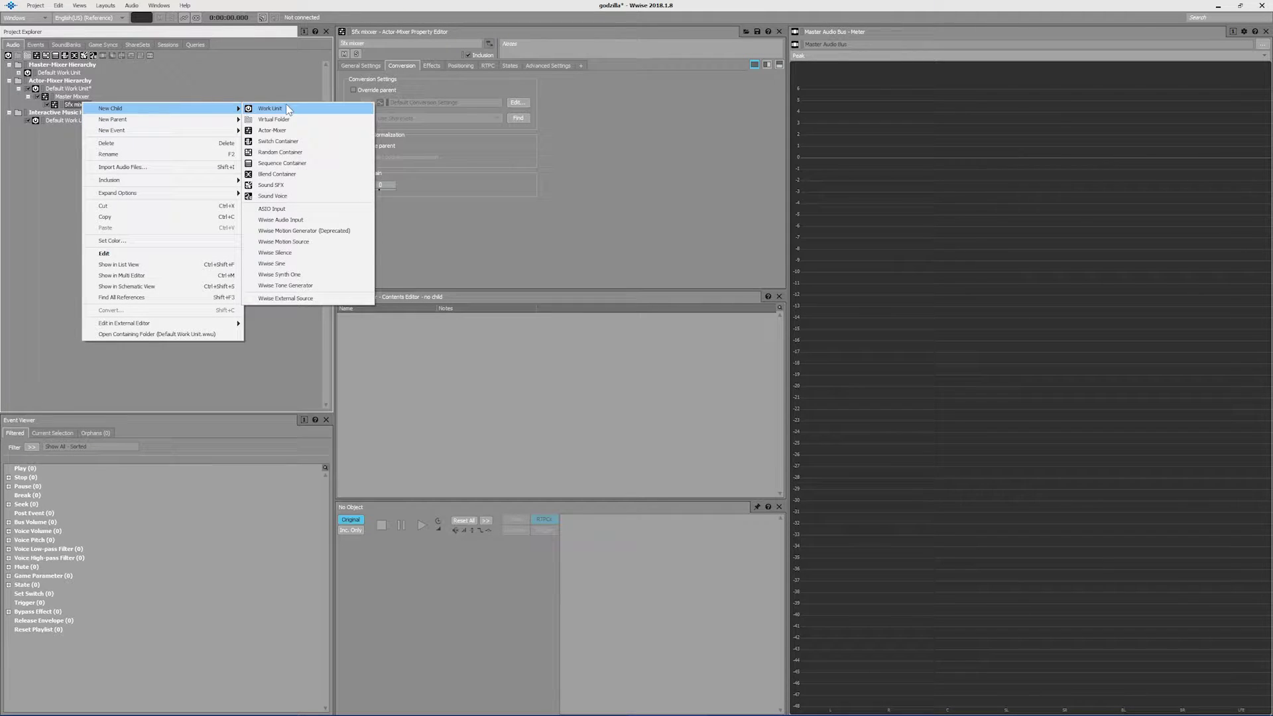
click(293, 120)
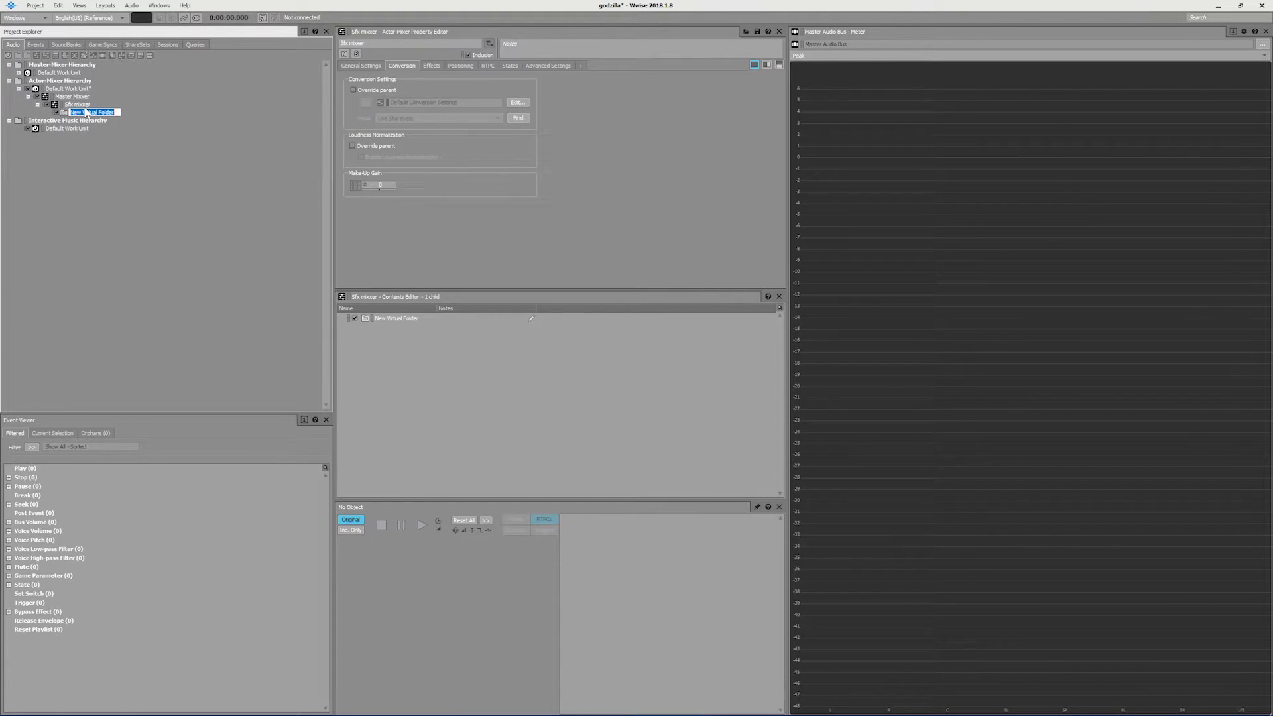
text(godzillar roar)
key(Return)
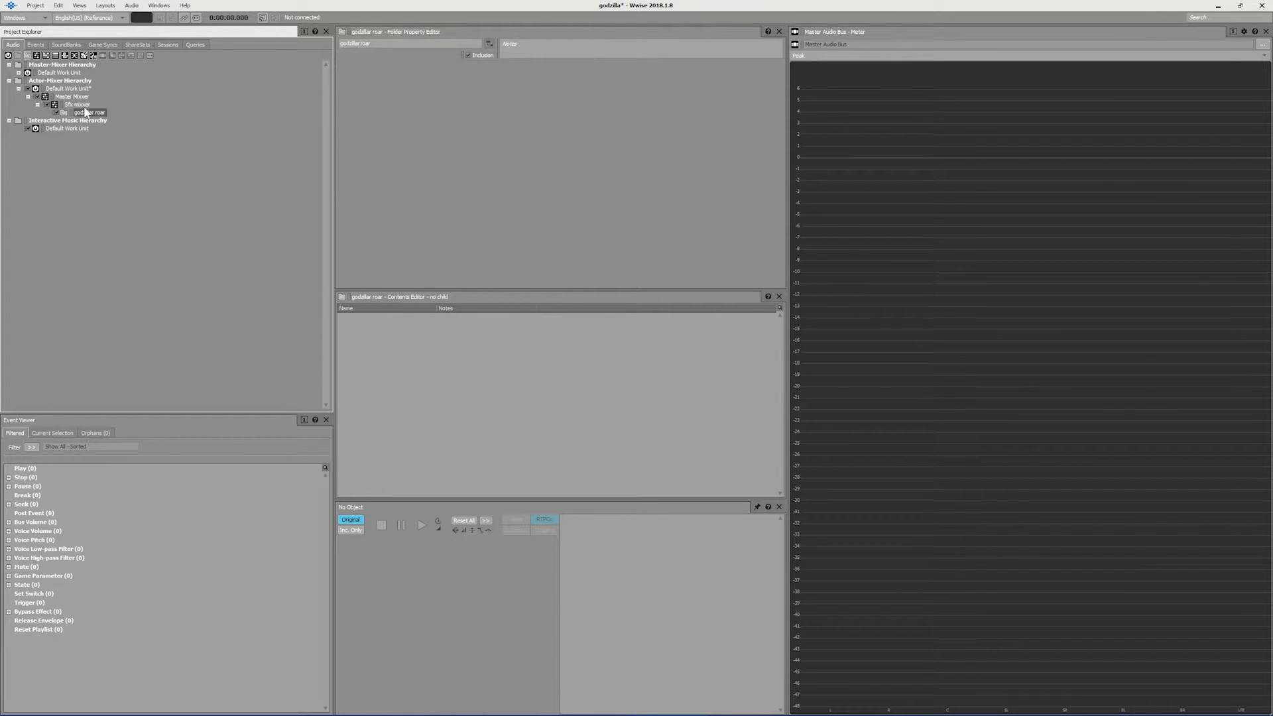
In Game Syncs, add a game parameter named Volume_Master under Game Parameters
click(101, 44)
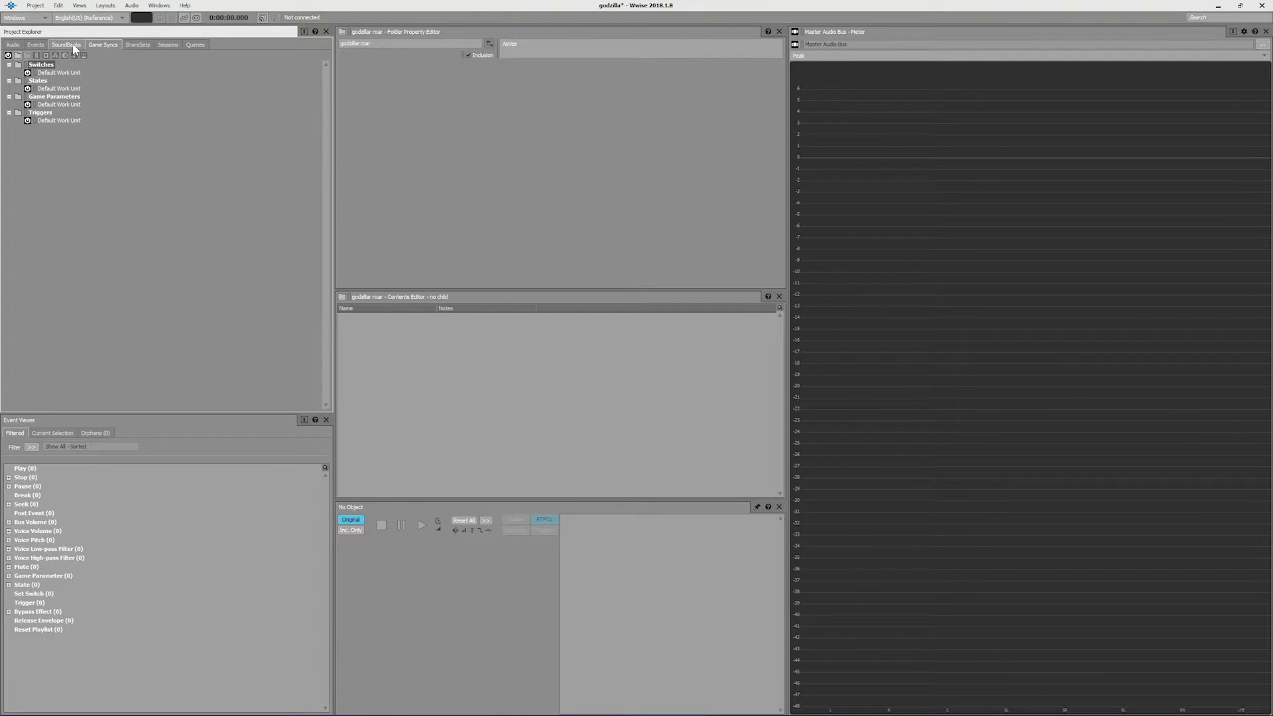
click(47, 88)
right_click(47, 88)
click(39, 105)
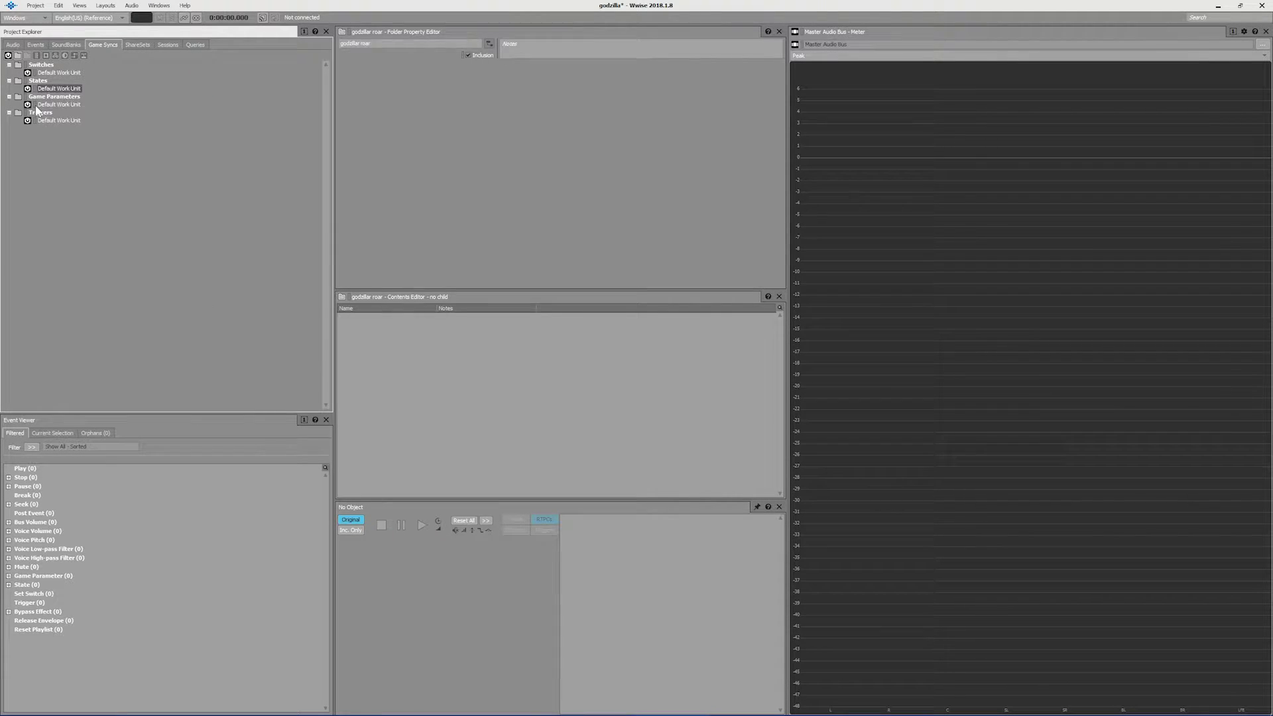
right_click(37, 105)
mouse_move(69, 113)
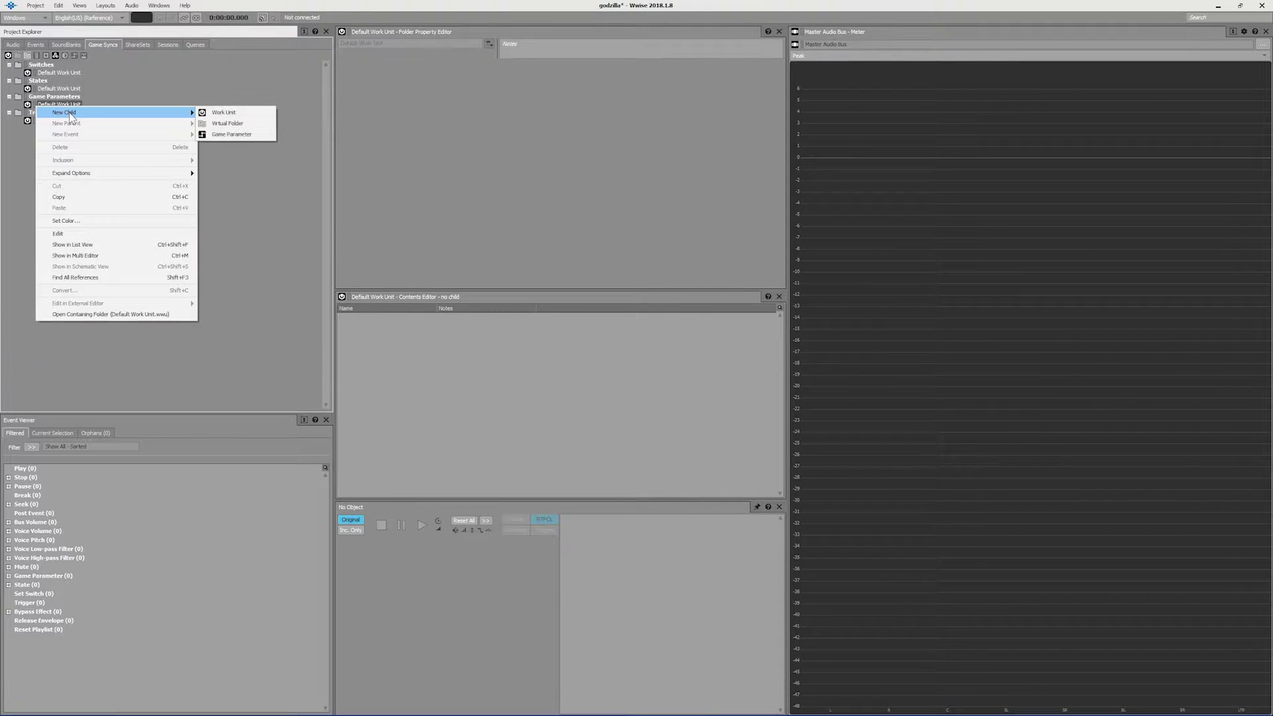
click(232, 134)
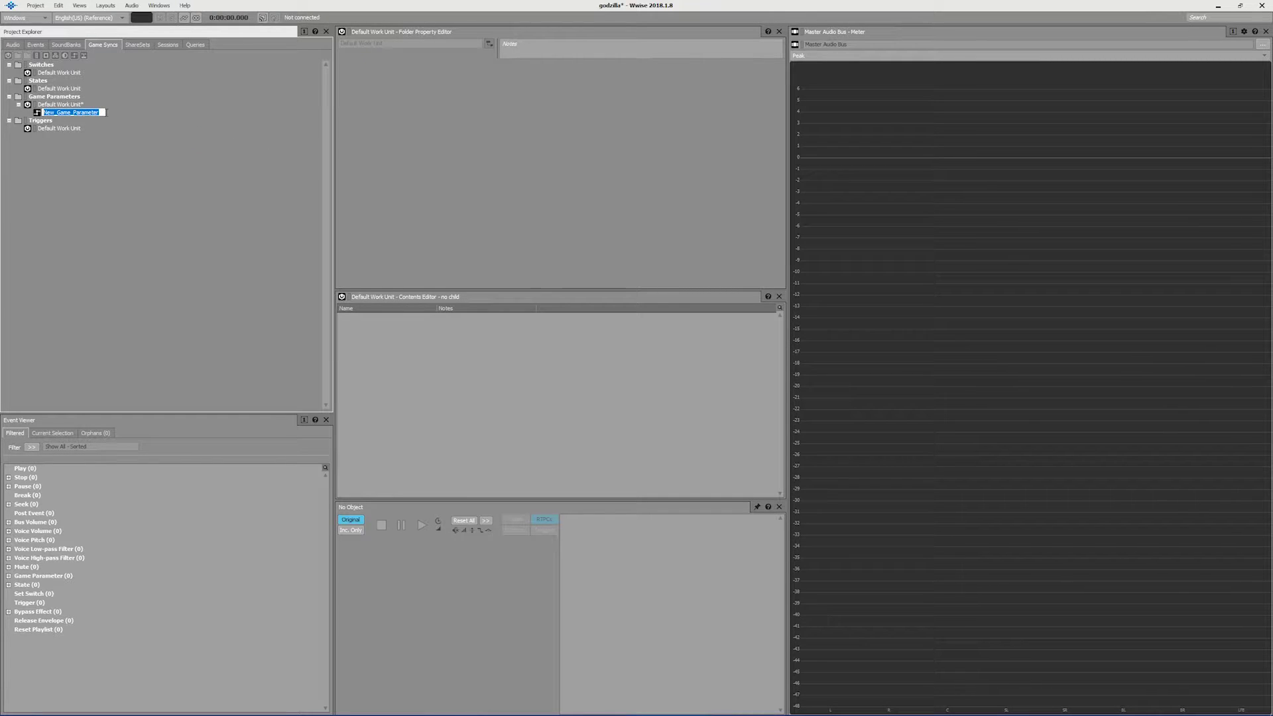
text(Volume_Master)
key(Return)
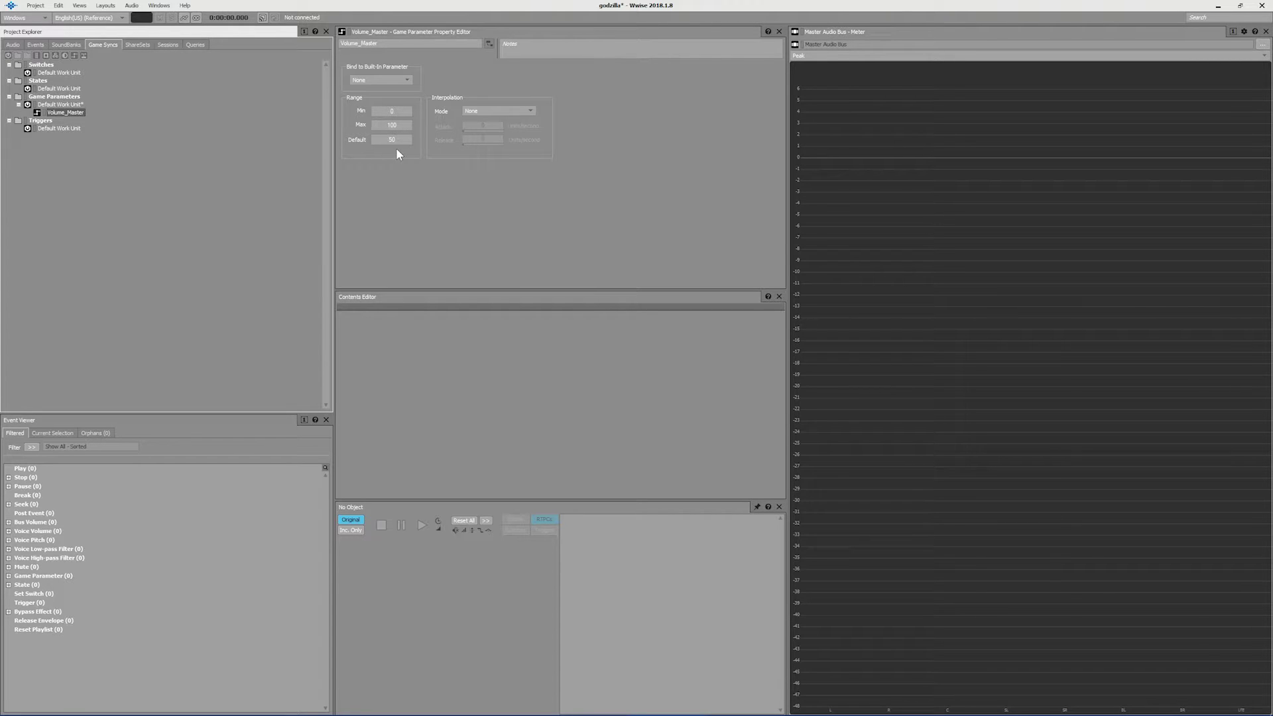
Add a second game parameter named Volume_SFX, then return to the Audio hierarchy
right_click(54, 106)
mouse_move(105, 114)
click(263, 137)
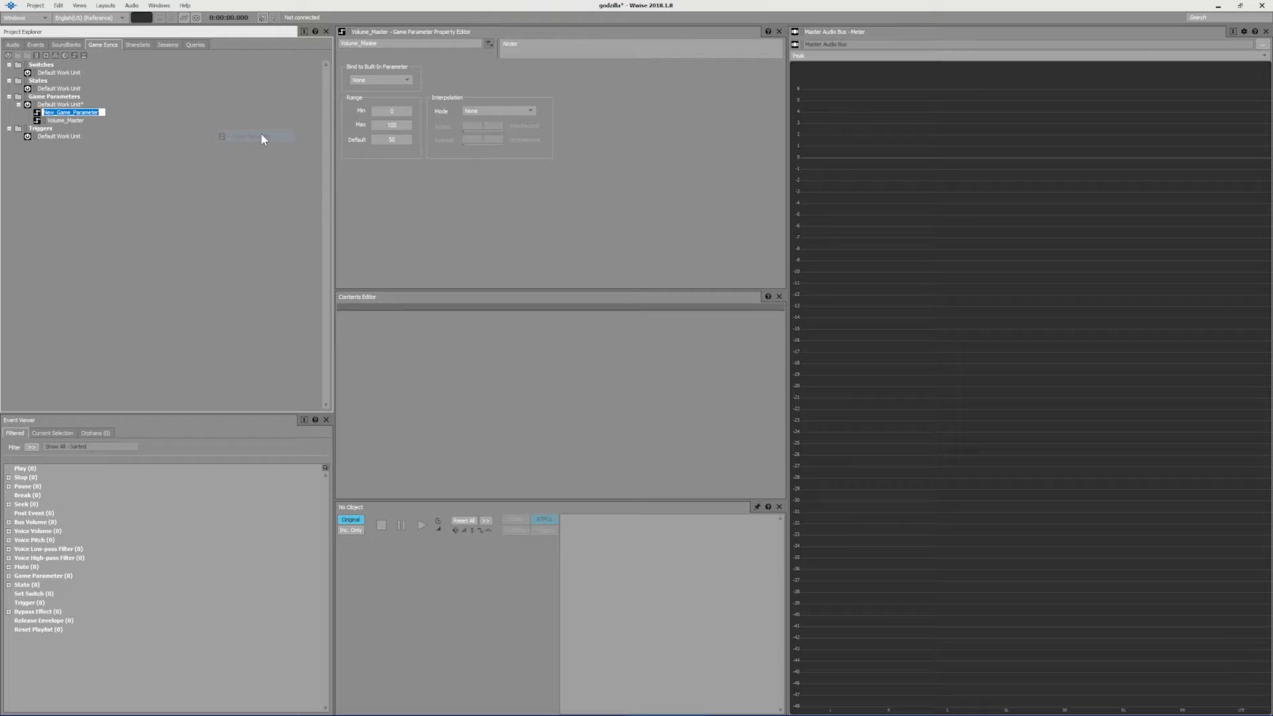
text(Volume_SFX)
key(Return)
click(13, 44)
Give Master Mixxer a Voice Volume RTPC driven by Volume_Master and preview its curve
click(66, 97)
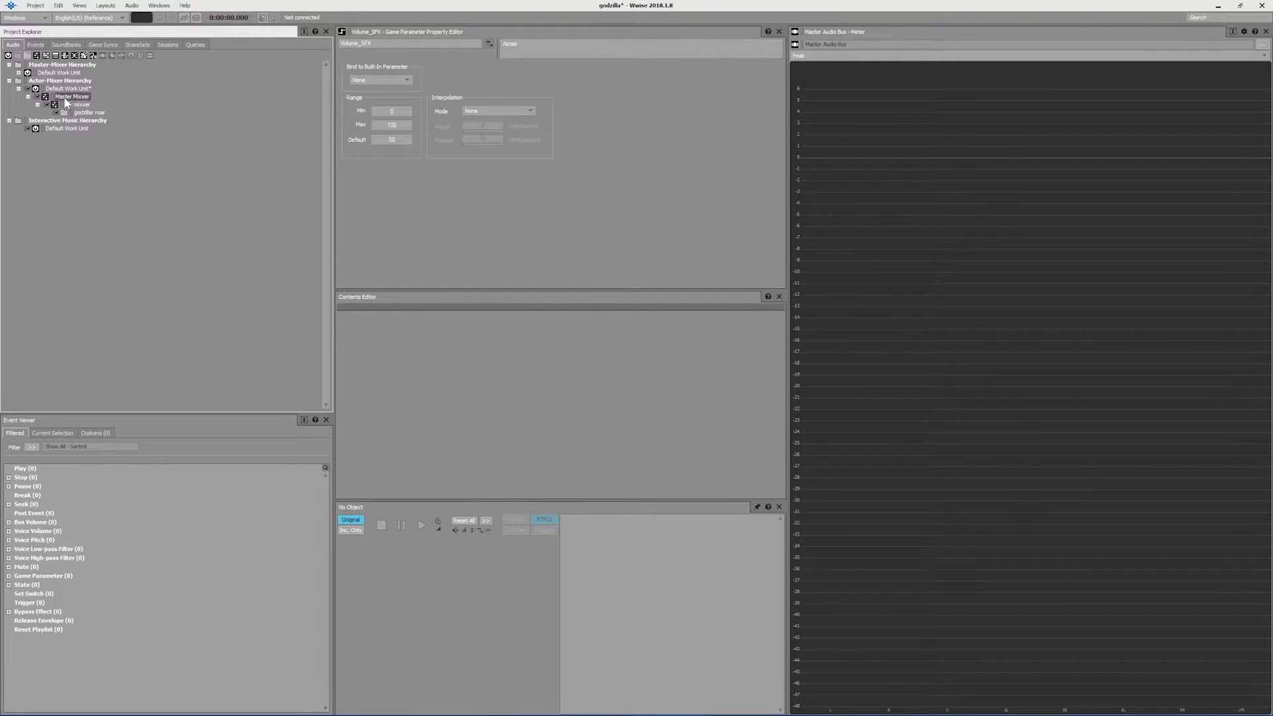
right_click(65, 97)
click(66, 97)
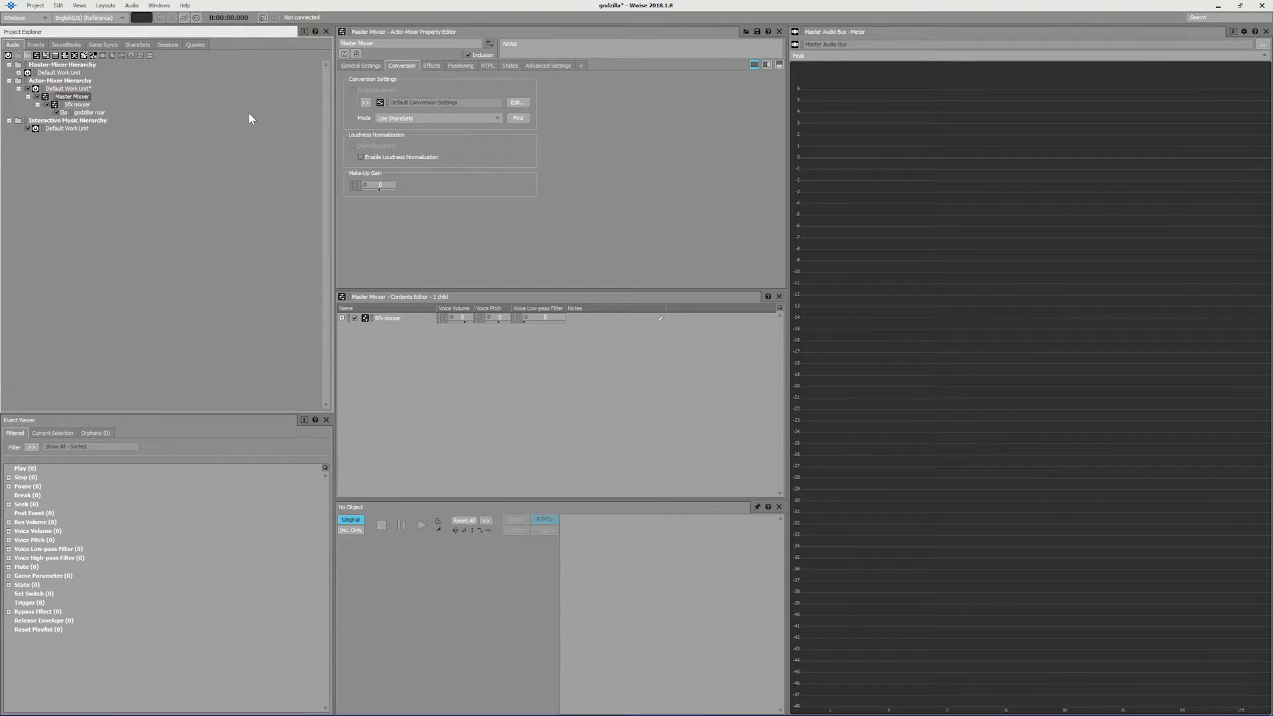
click(487, 66)
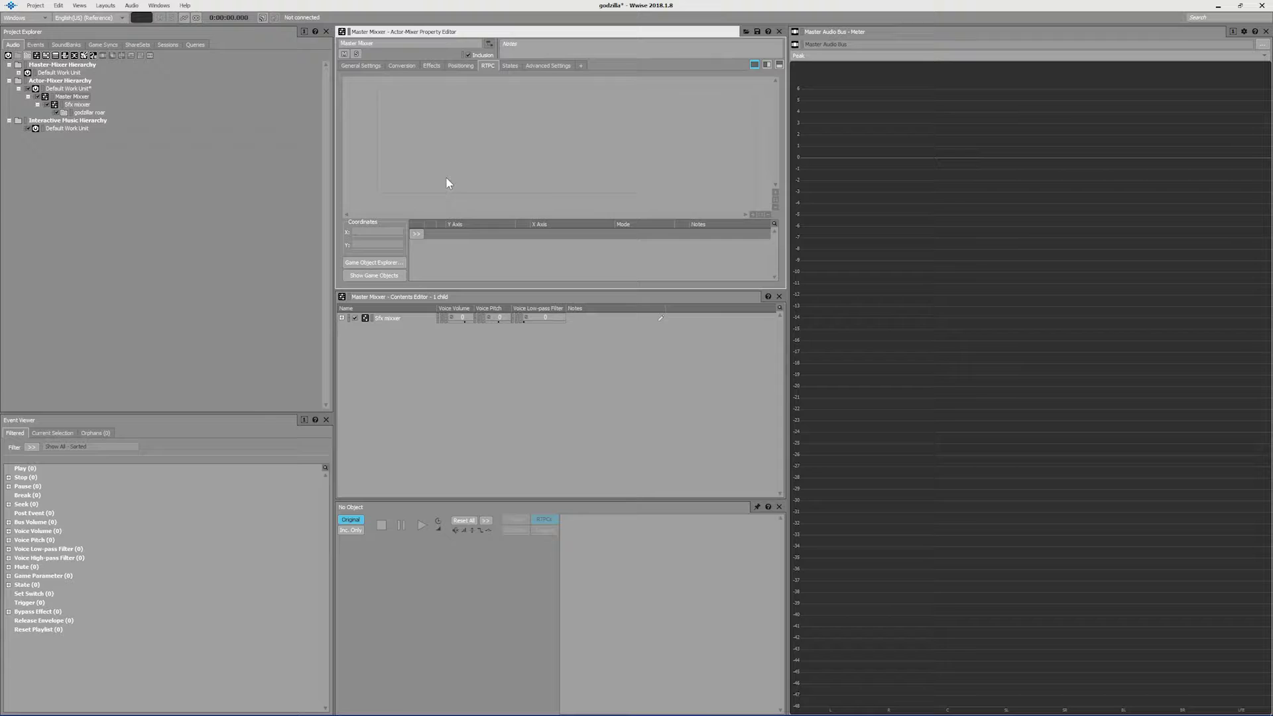
click(417, 233)
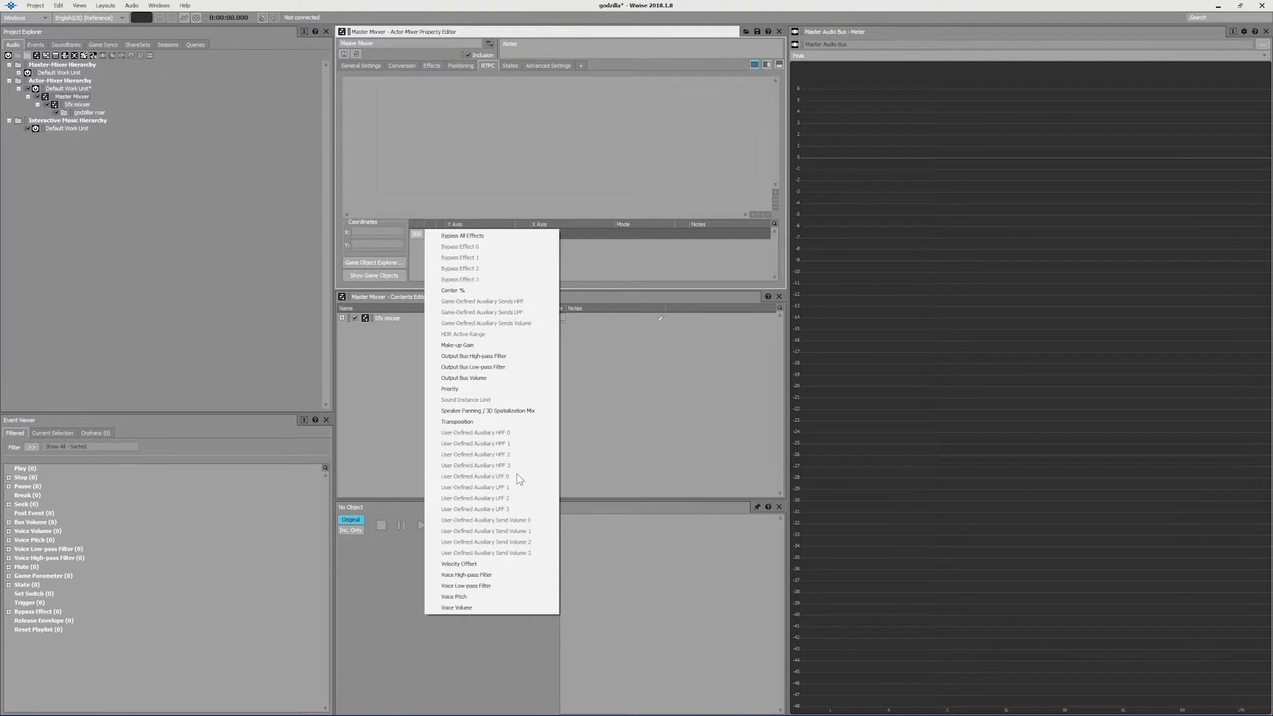
click(464, 608)
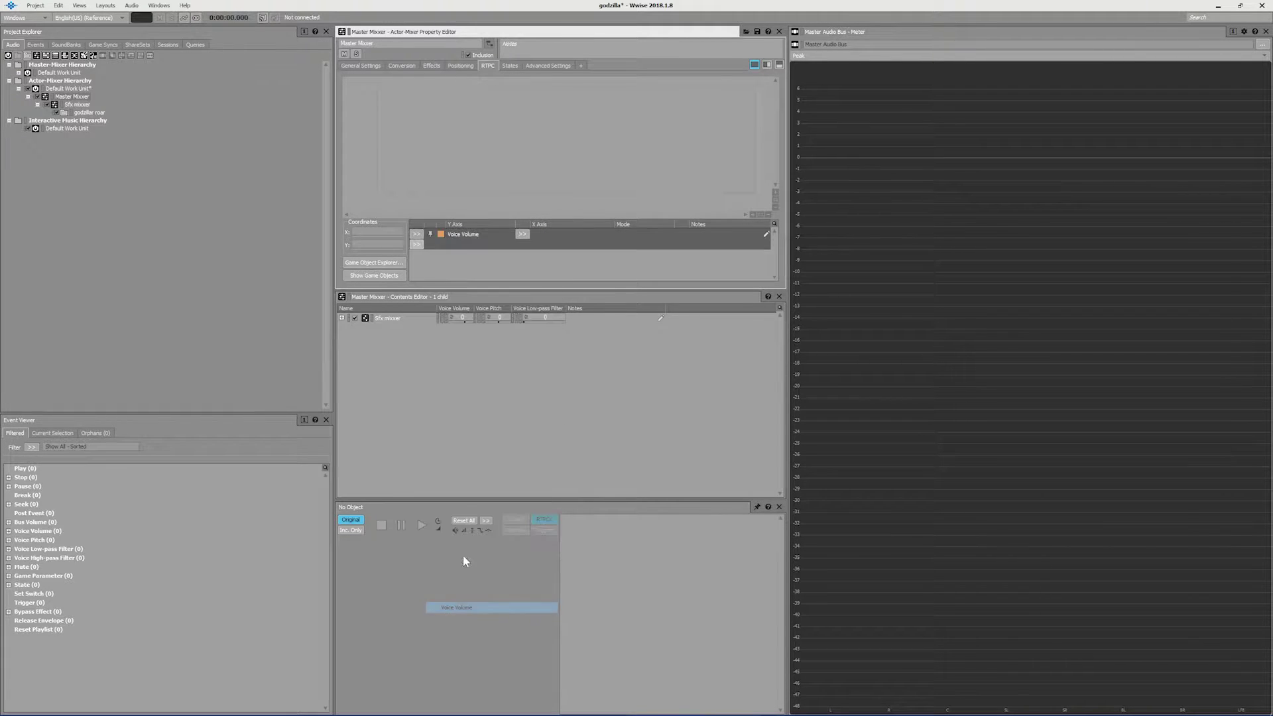
click(523, 234)
mouse_move(597, 237)
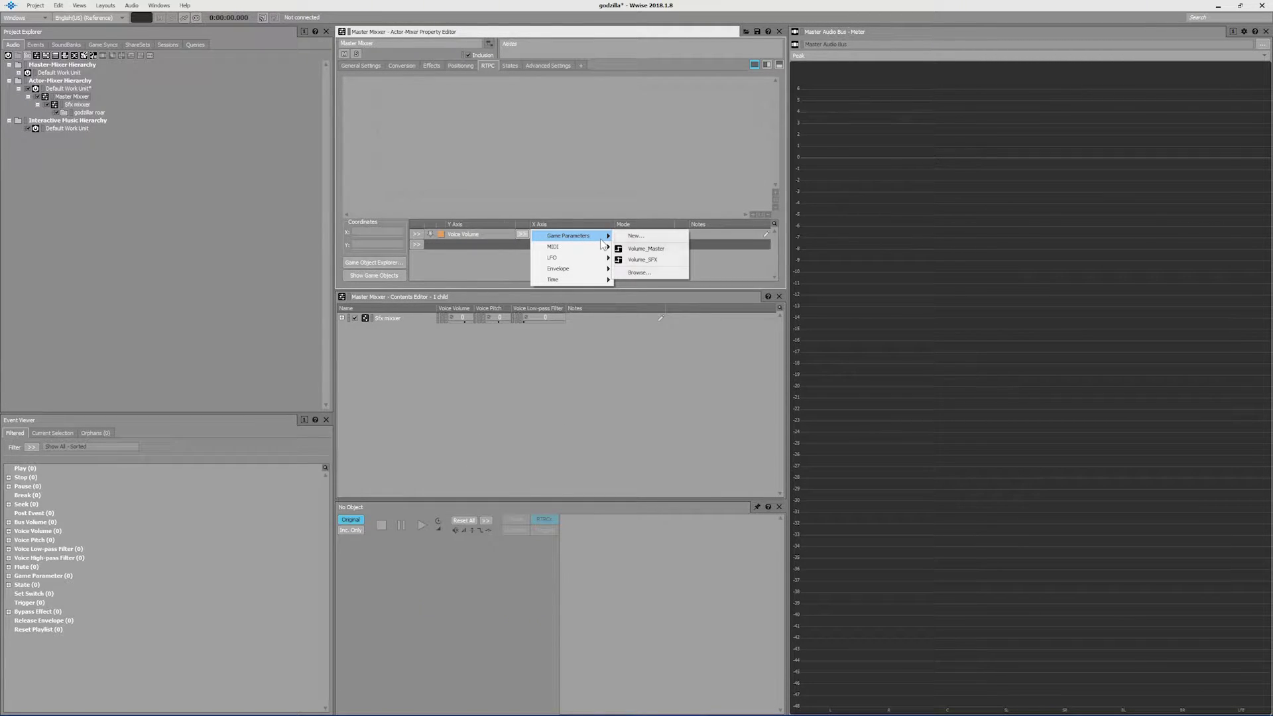
click(664, 247)
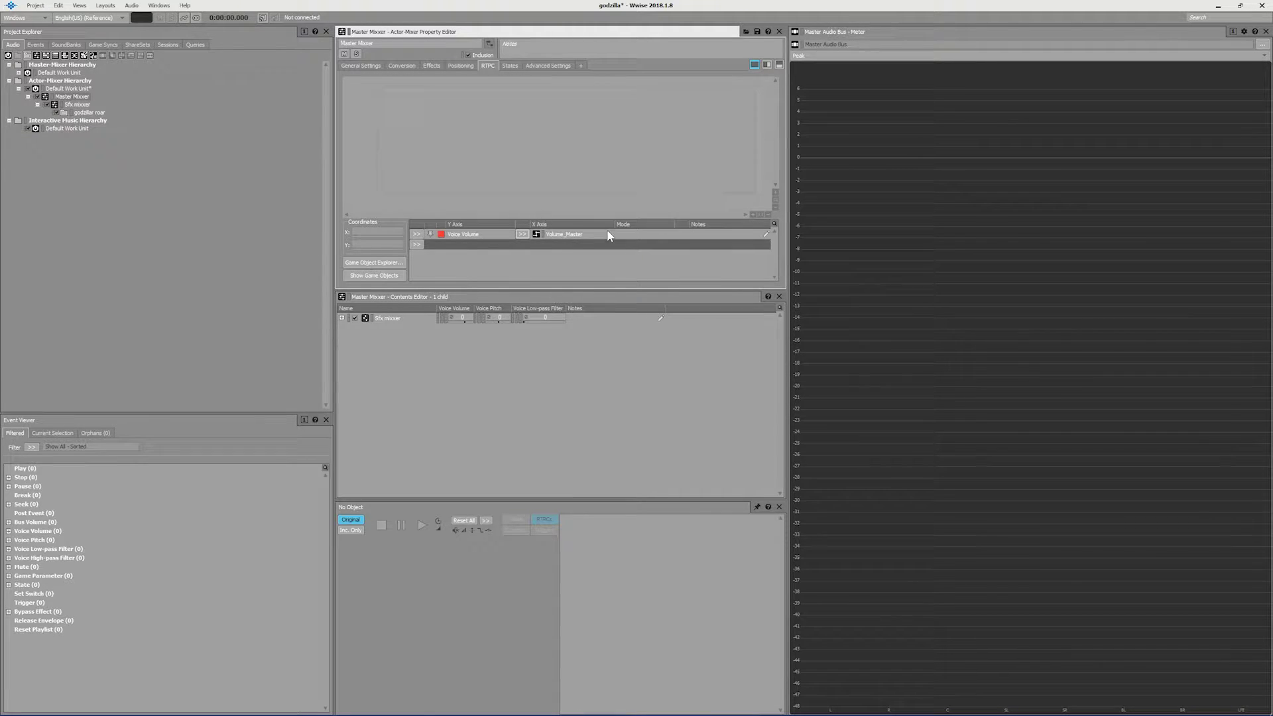
click(609, 236)
drag(609, 81, 332, 125)
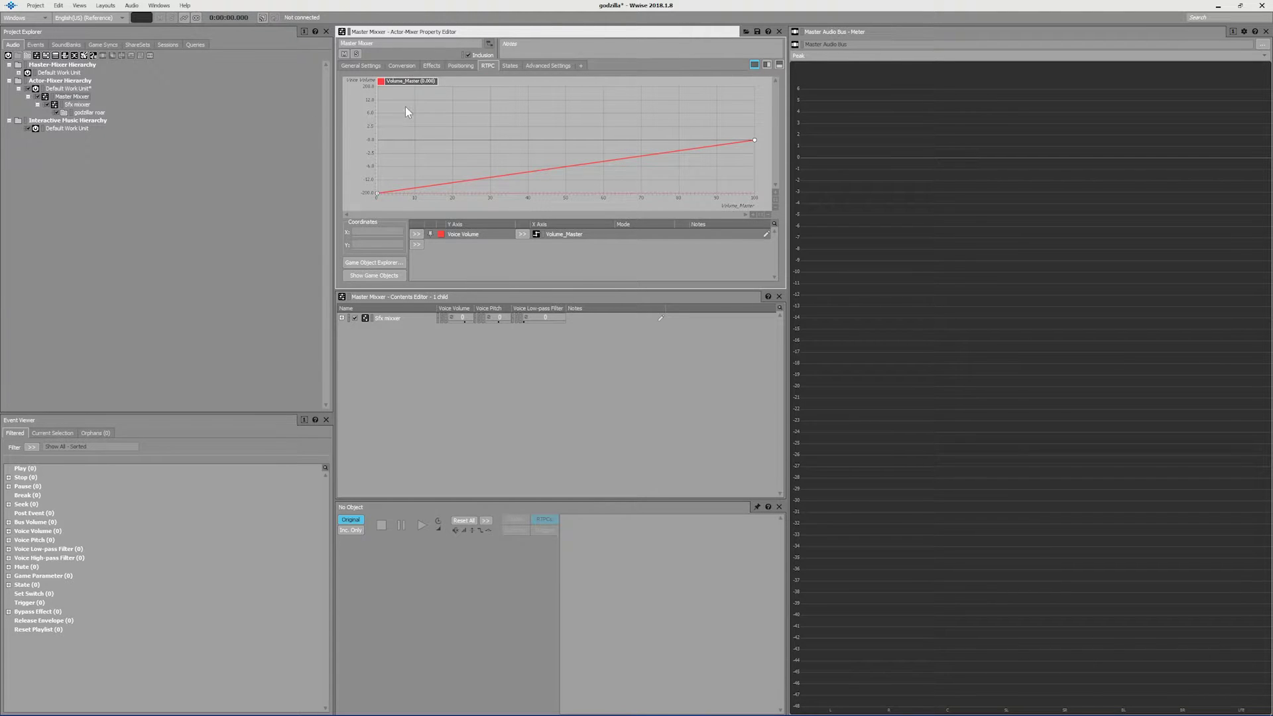
drag(387, 91, 801, 81)
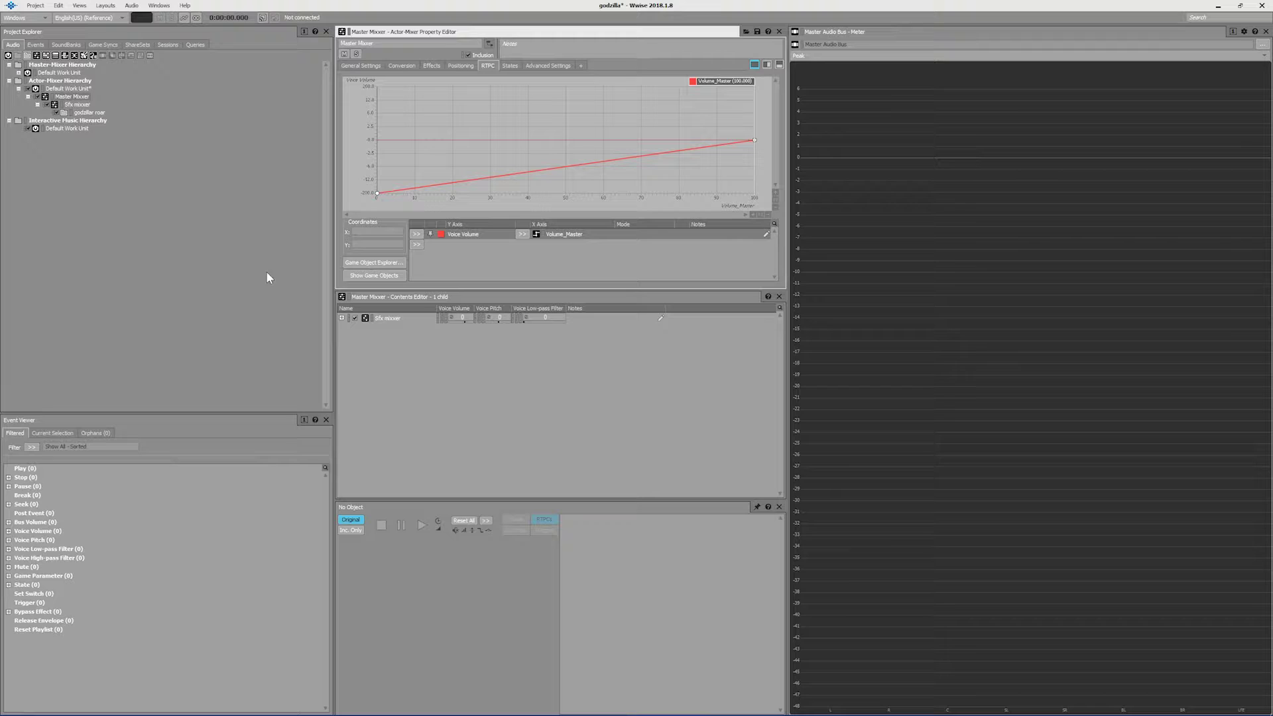
Give Sfx mixxer a Voice Volume RTPC driven by Volume_SFX and preview its curve
right_click(78, 105)
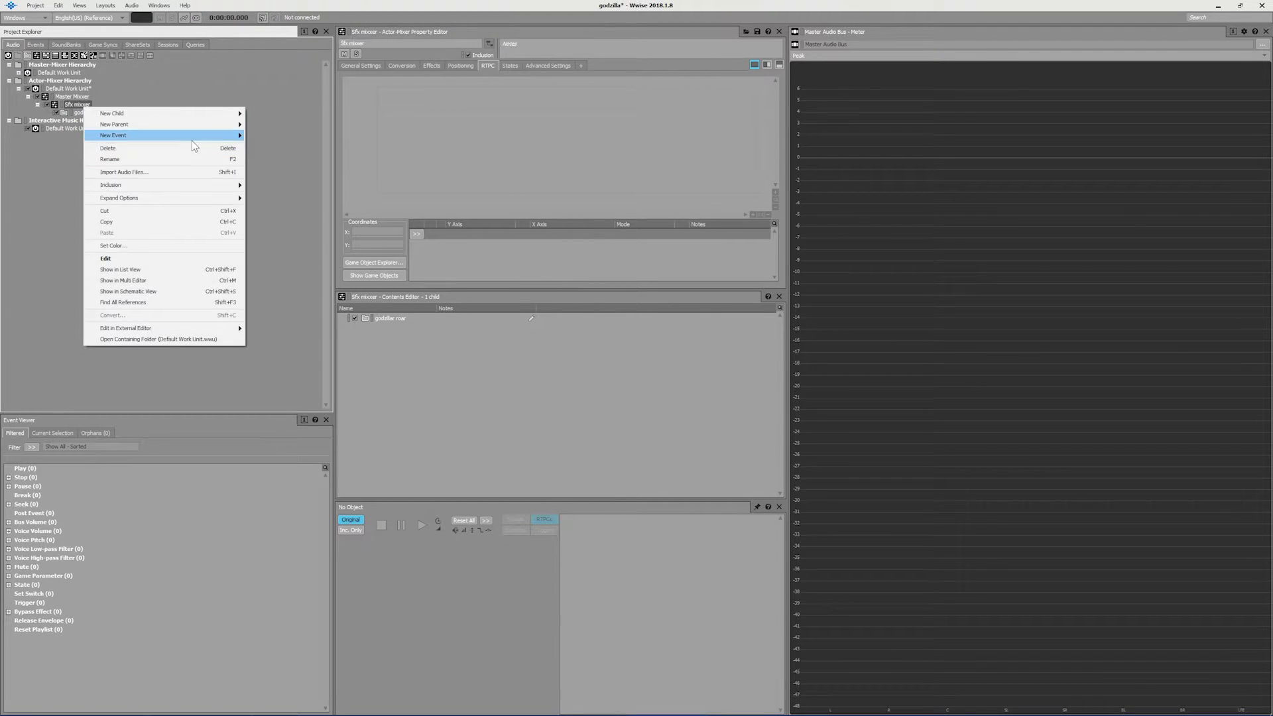
key(Escape)
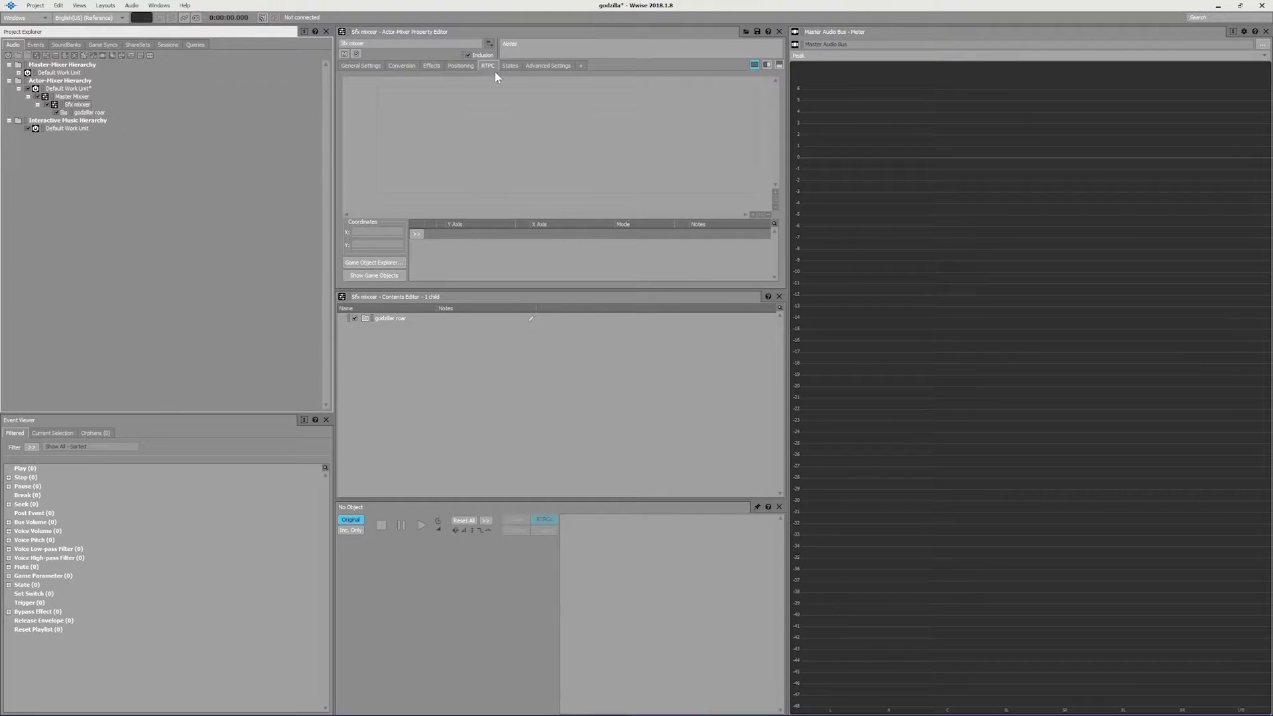
click(416, 234)
click(495, 606)
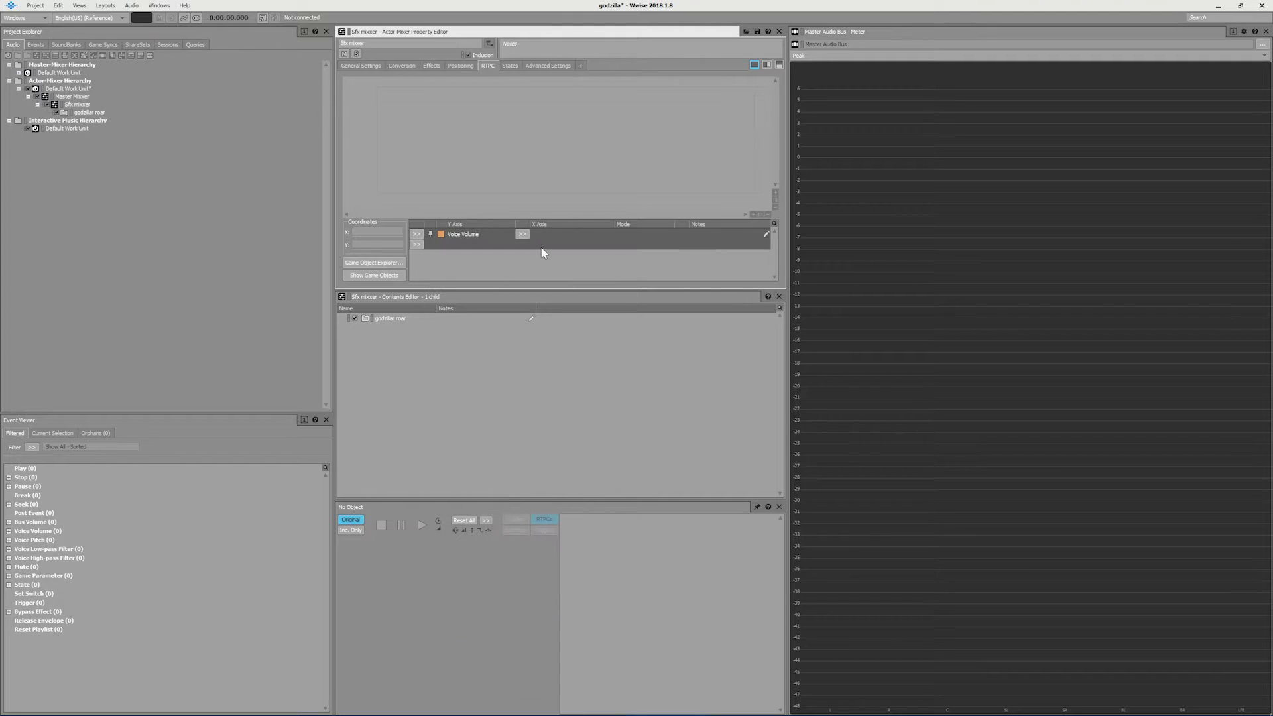
click(522, 234)
mouse_move(577, 236)
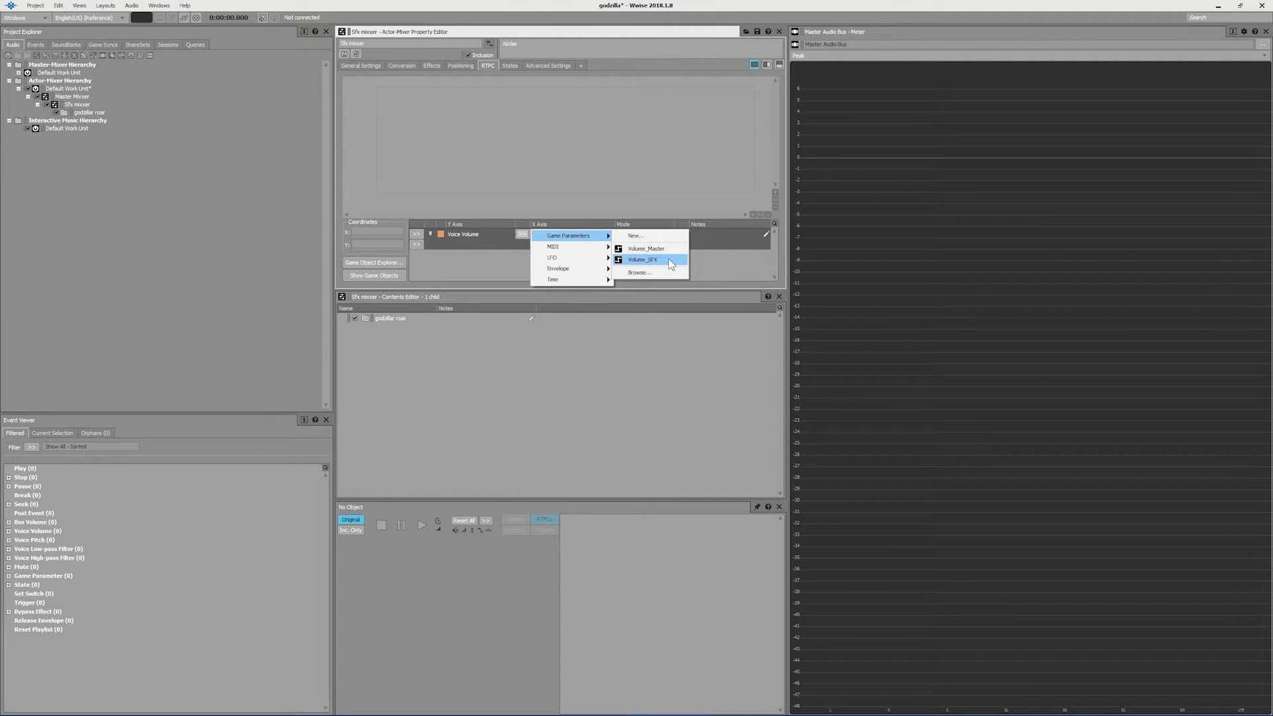
click(669, 259)
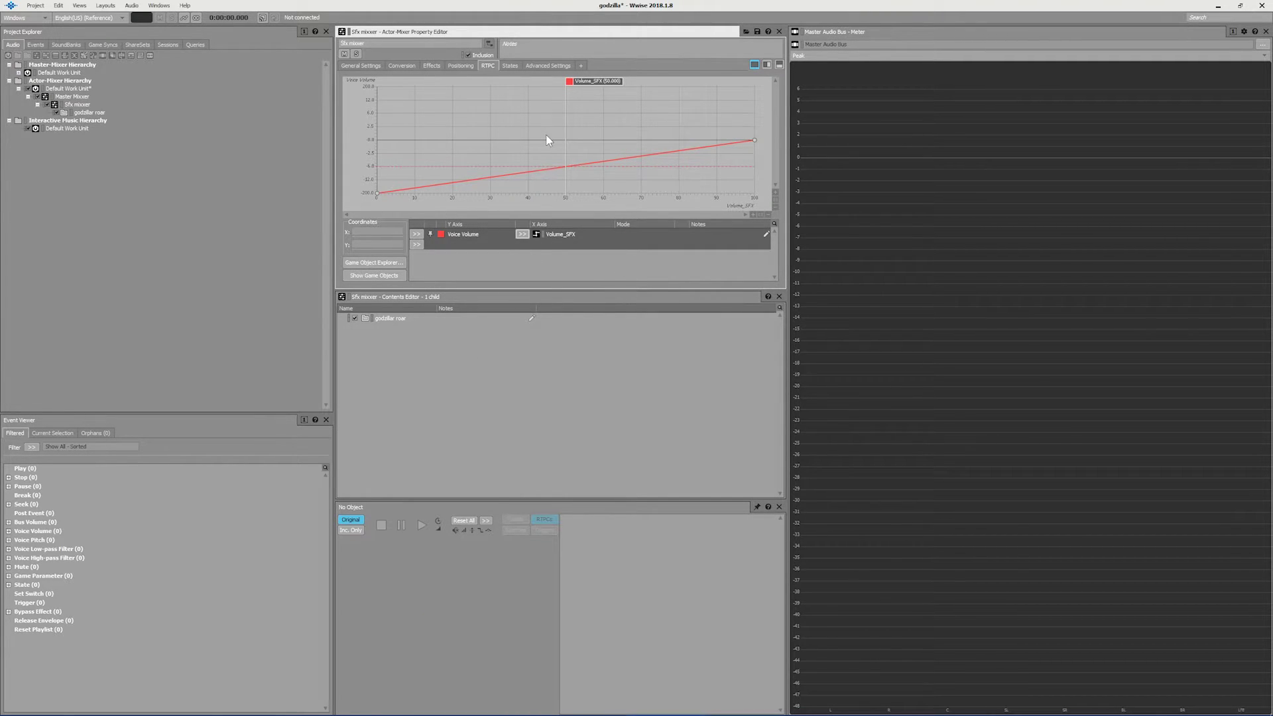
drag(566, 91, 769, 112)
Select the godzillar roar folder to show its editor
click(85, 112)
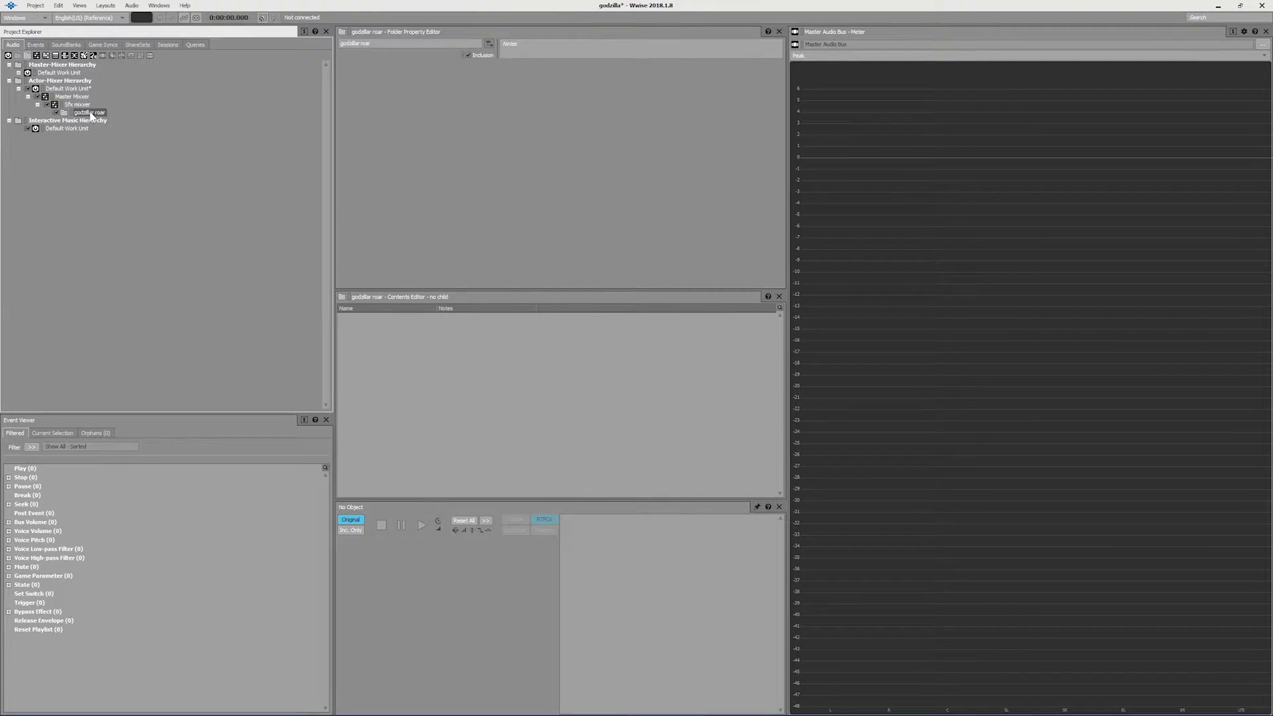
right_click(89, 112)
key(Escape)
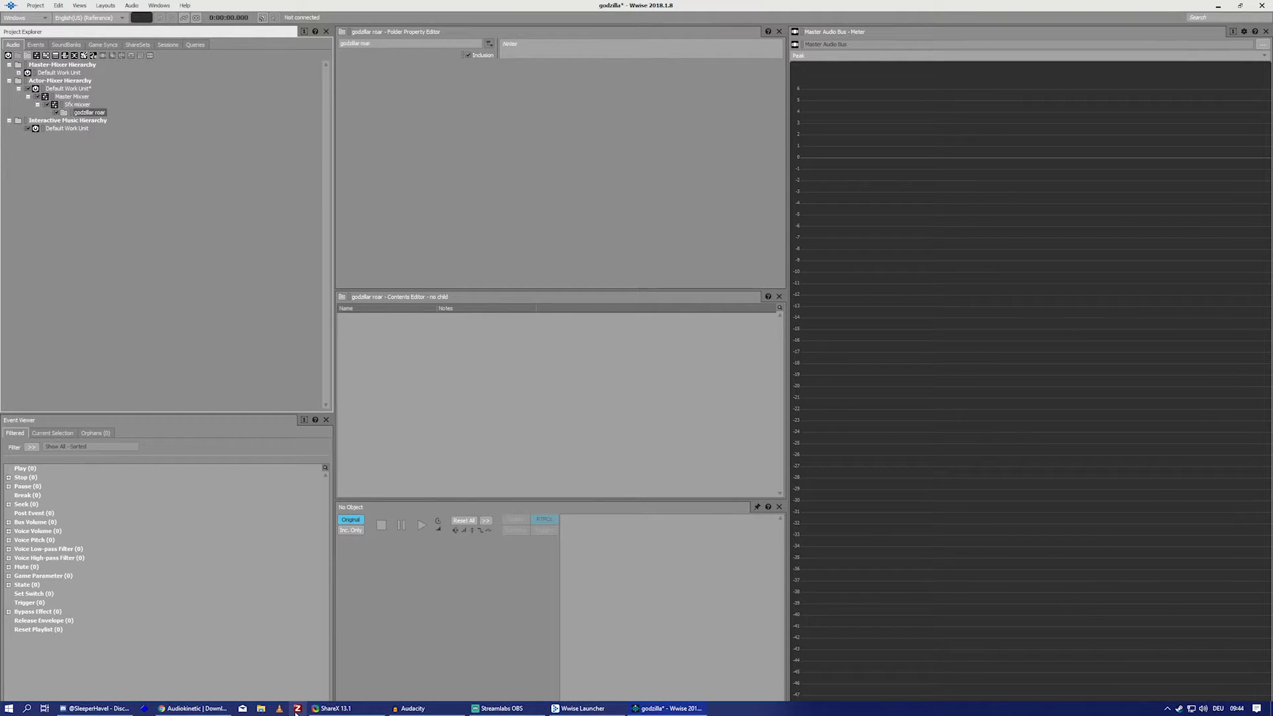
Load the downloaded Godzilla roar mp3 into Audacity from the browser
click(413, 708)
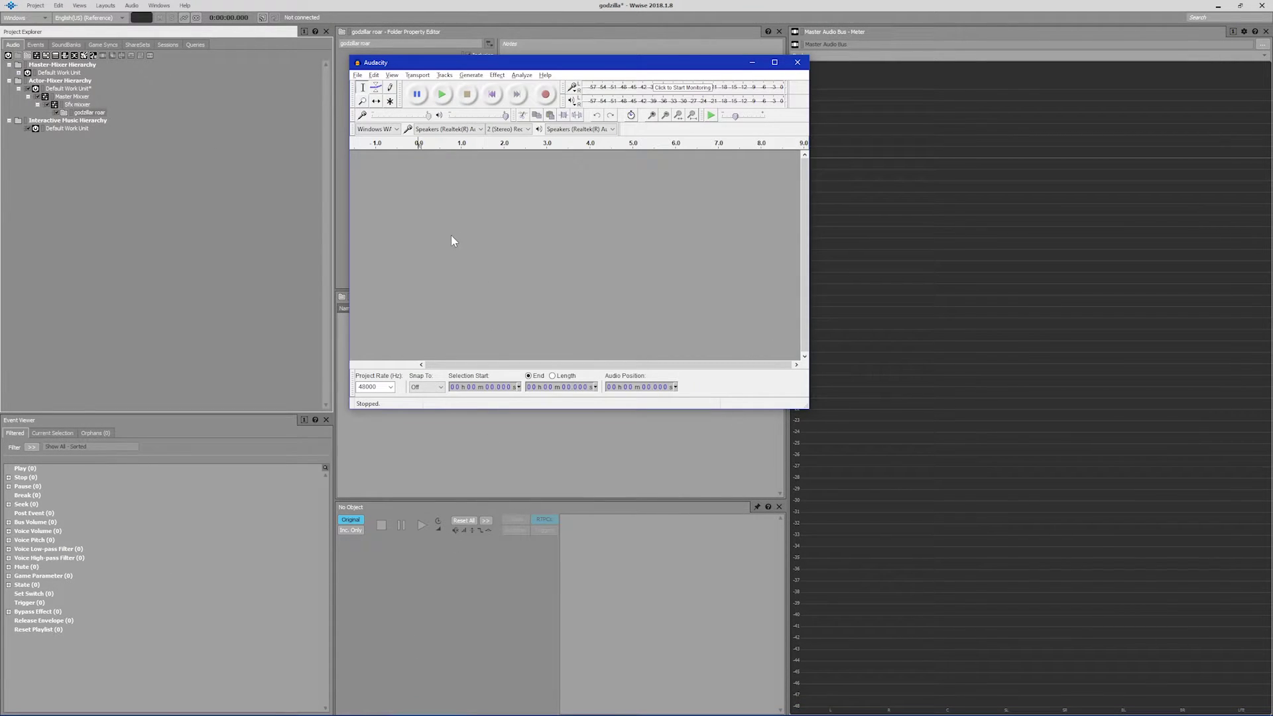
click(98, 708)
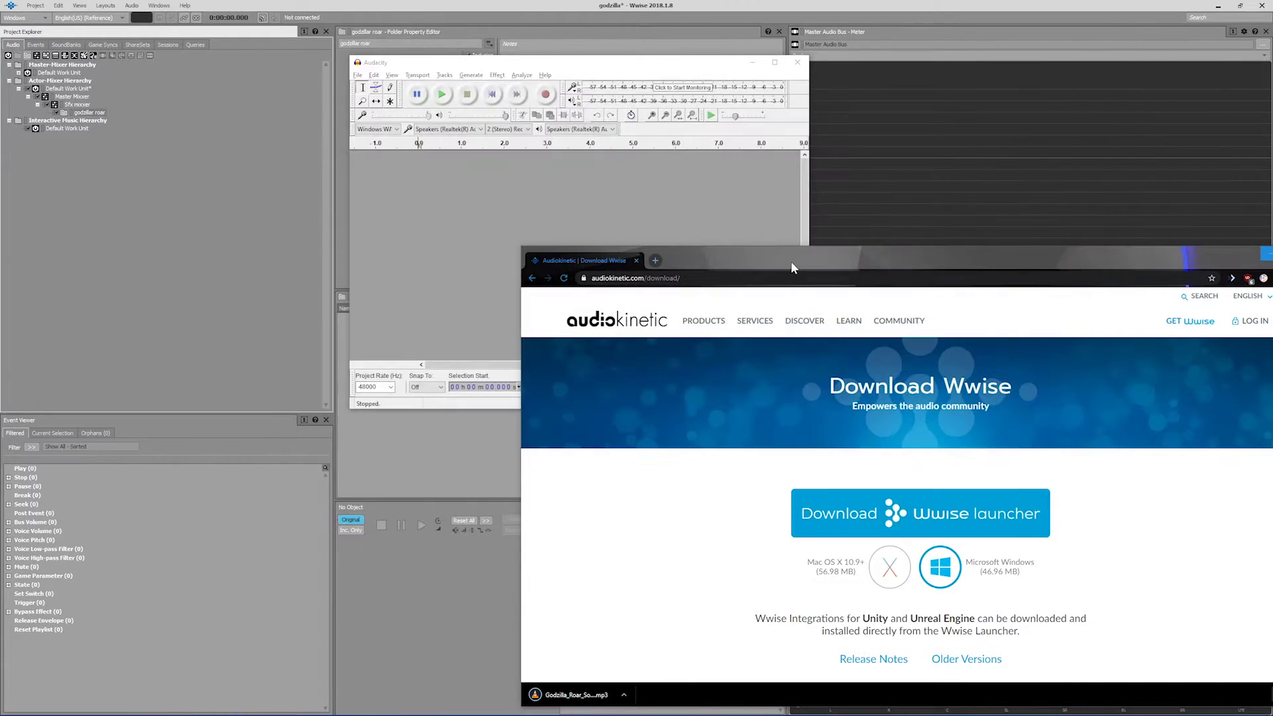
drag(995, 255, 1183, 98)
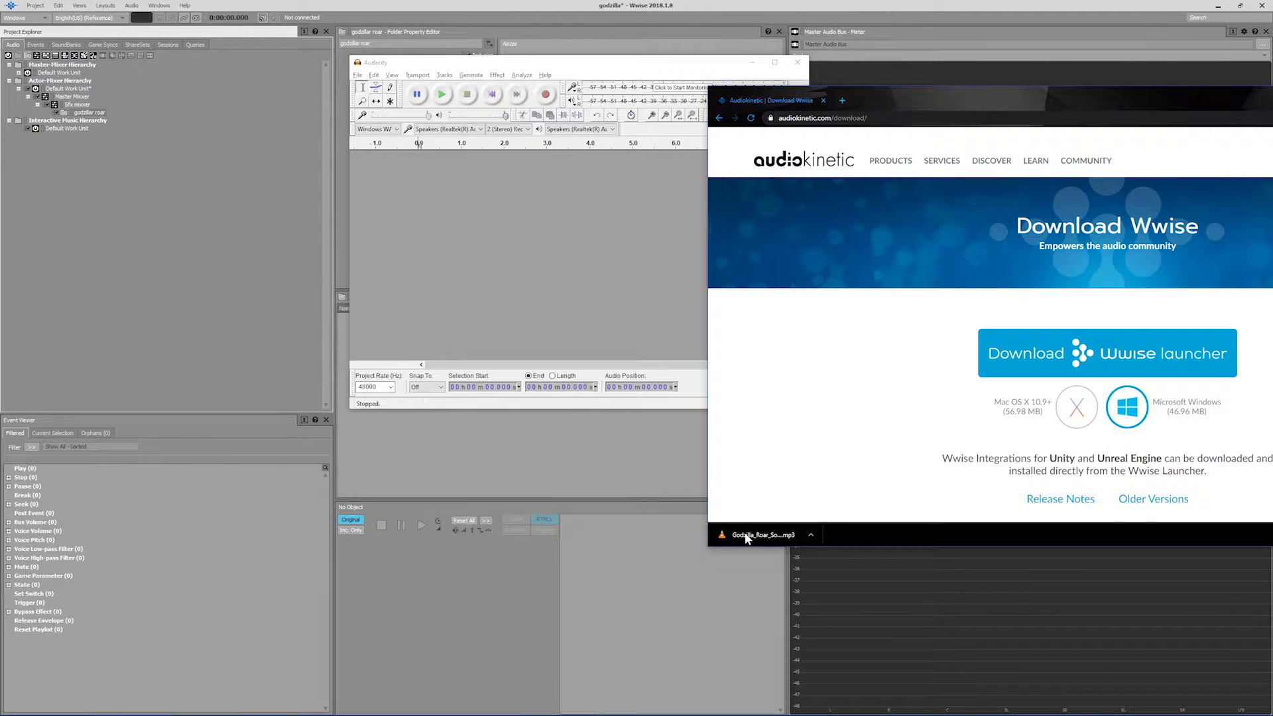
drag(744, 534, 419, 233)
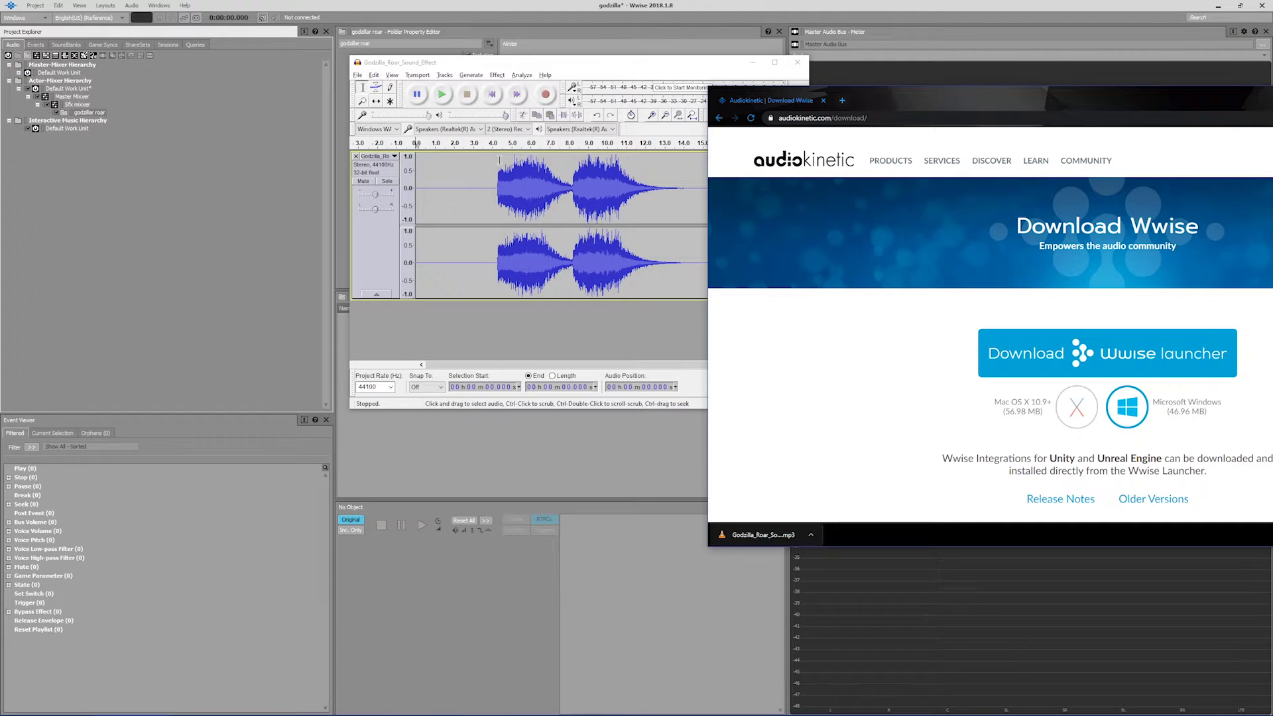
click(544, 229)
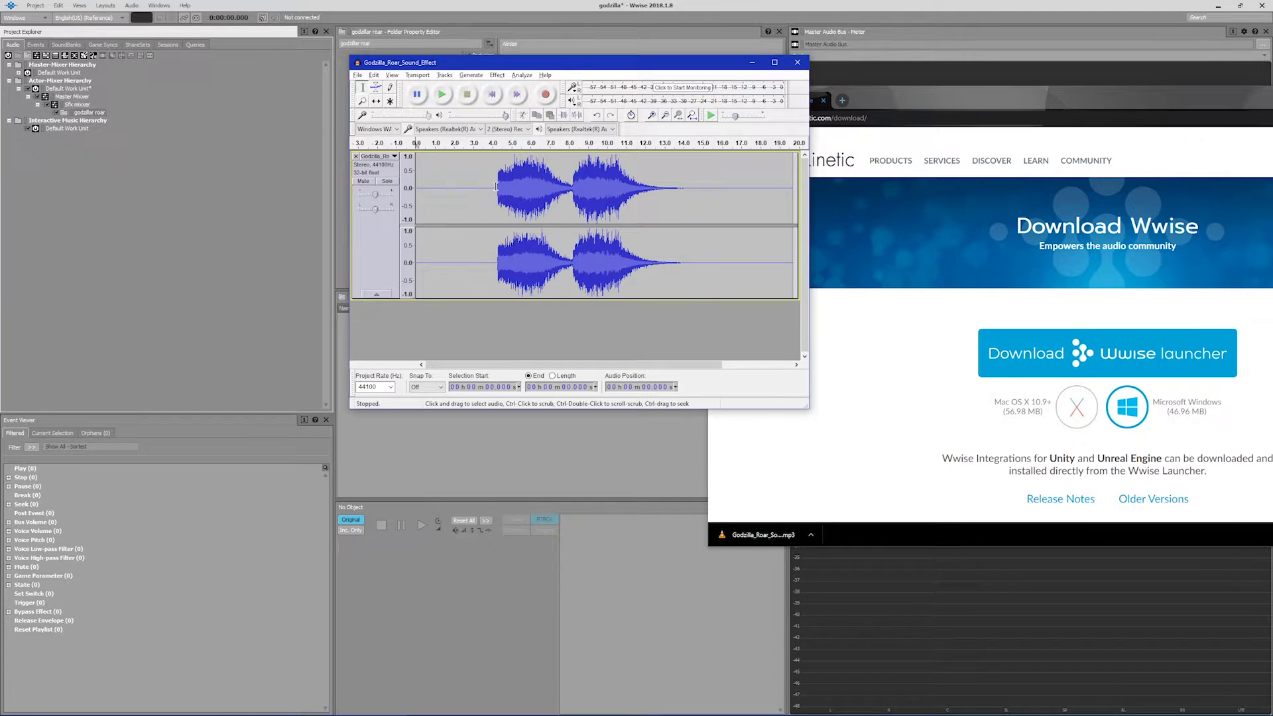
Delete the leading silence, then select and play the first roar up to 3.957 s
drag(496, 186, 264, 228)
key(Delete)
click(449, 95)
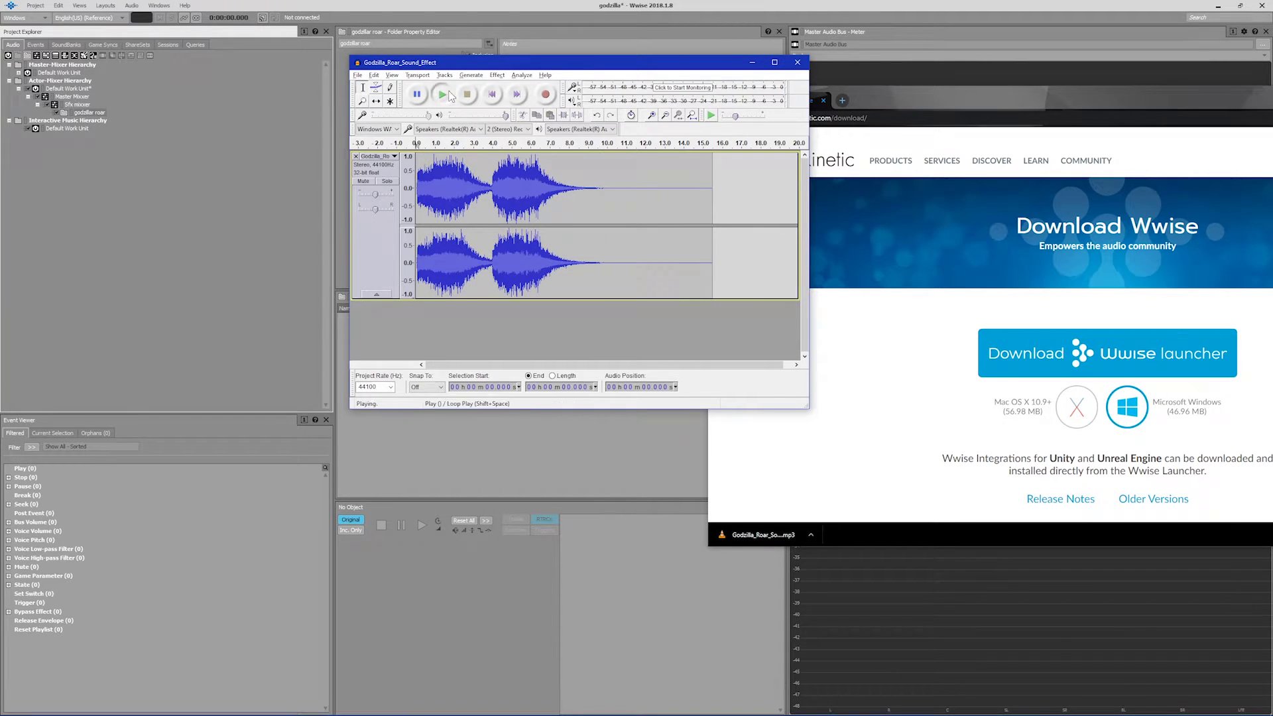
click(450, 96)
click(445, 212)
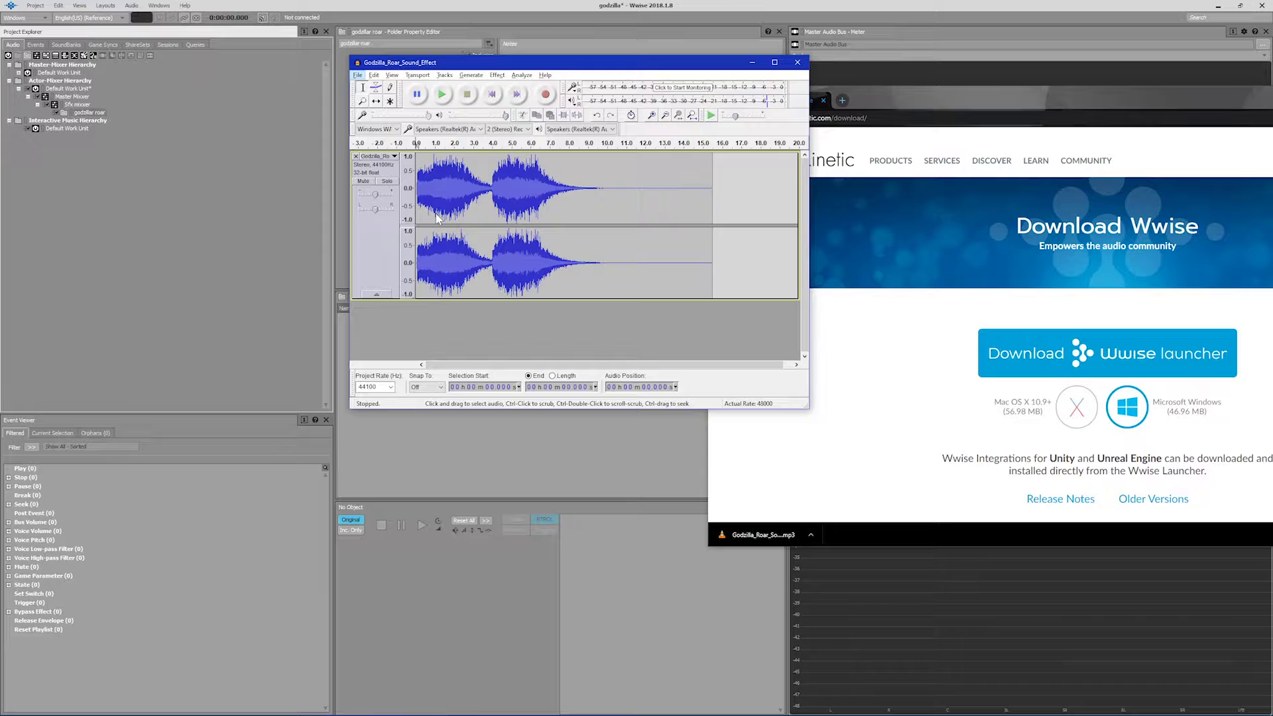
scroll(416, 265, up, 4)
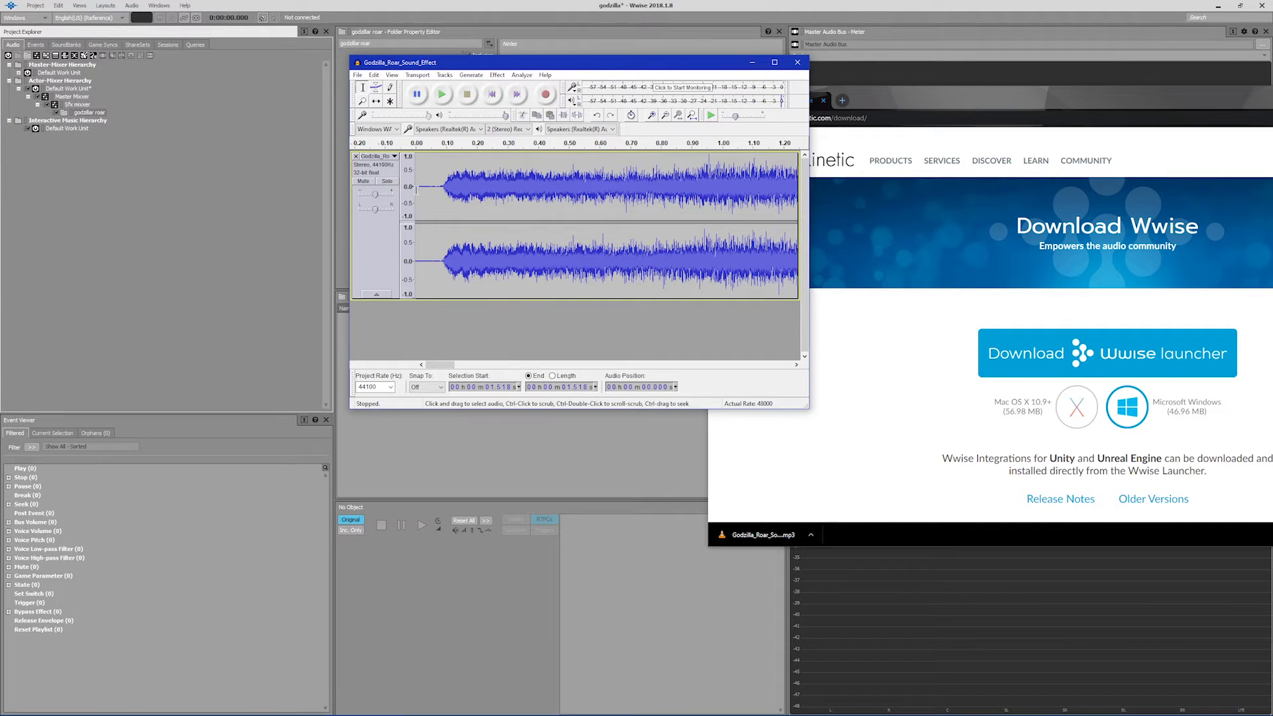
drag(440, 187, 415, 189)
key(Delete)
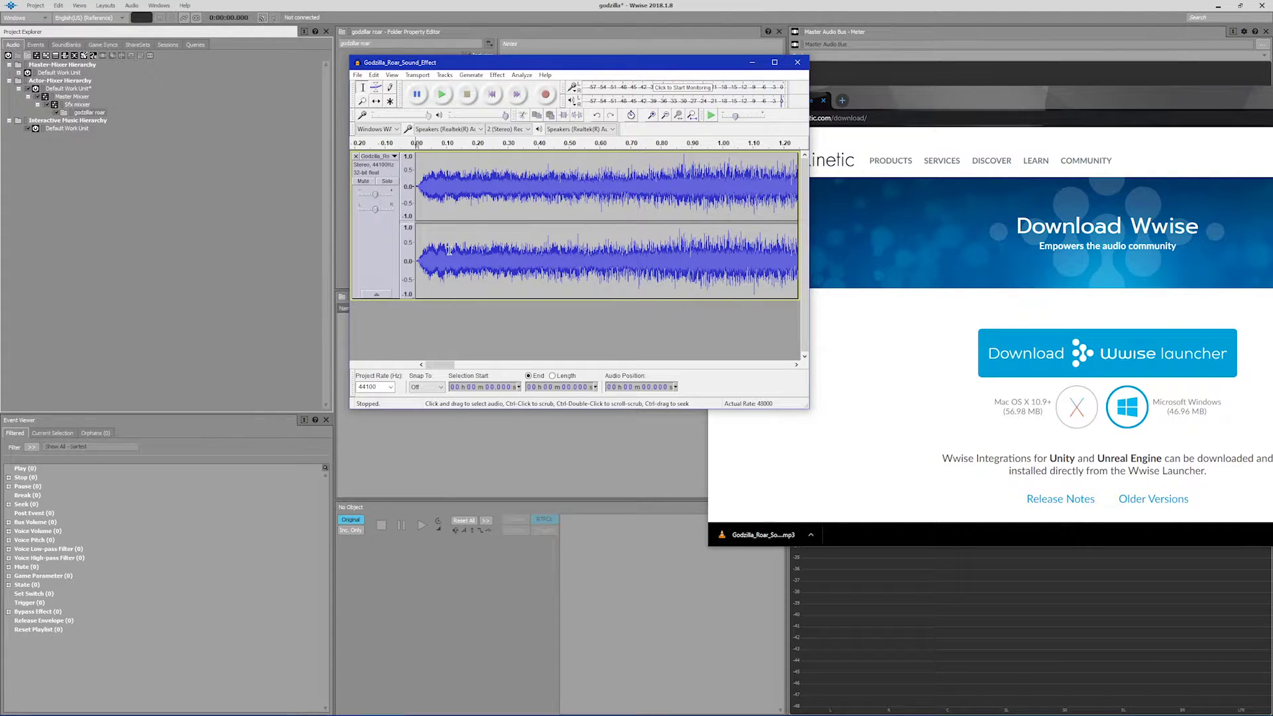
scroll(435, 226, down, 3)
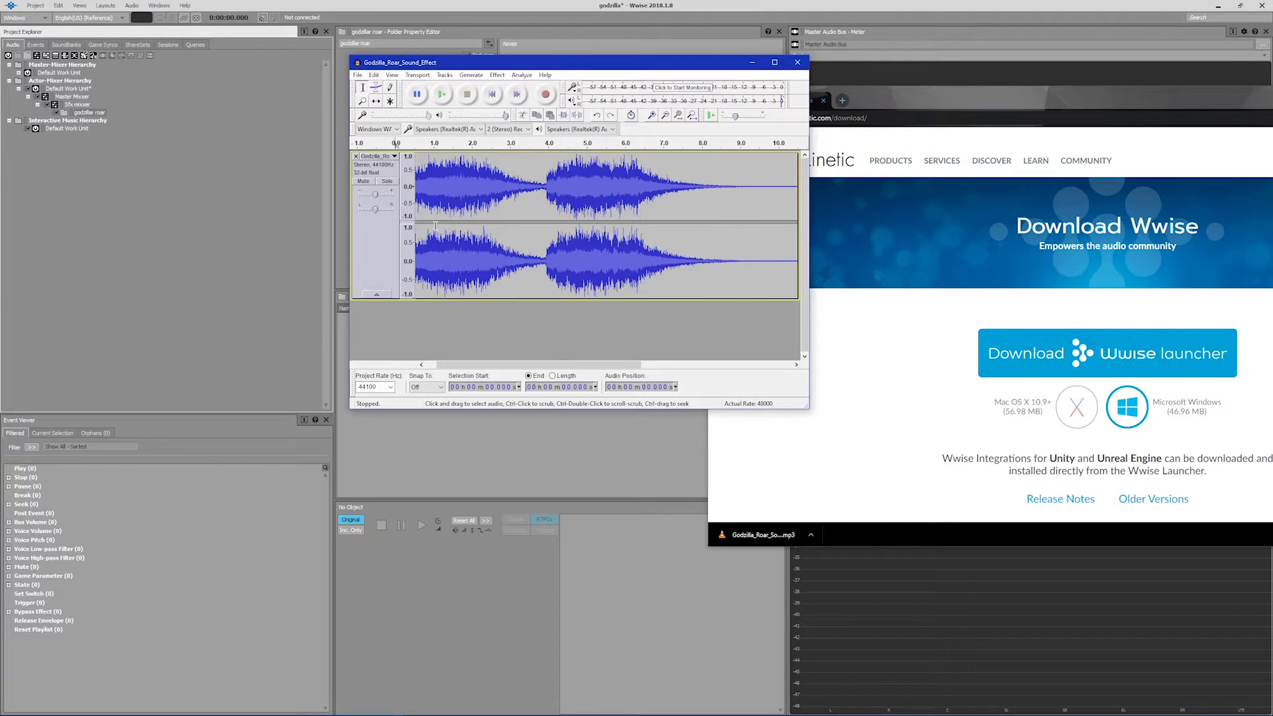
drag(547, 187, 296, 189)
key(space)
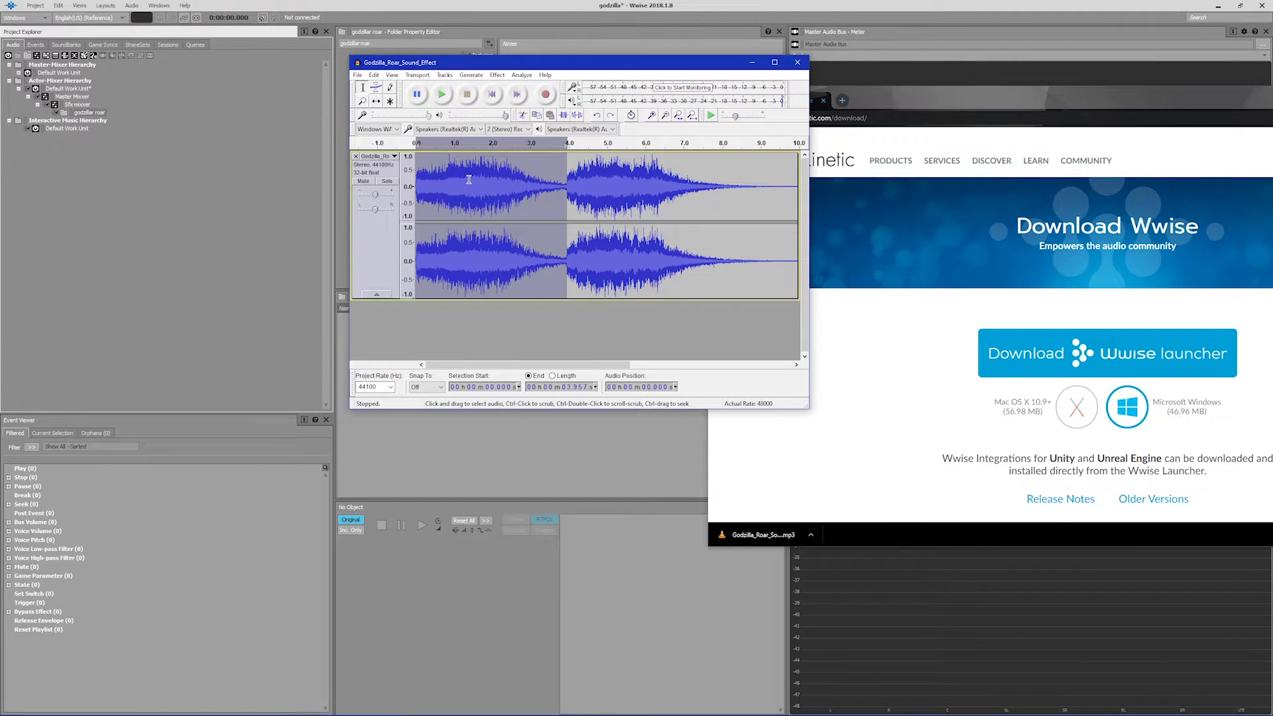
Export the selected audio, browsing to Documents\WwiseProjects\godzilla\Originals
click(359, 75)
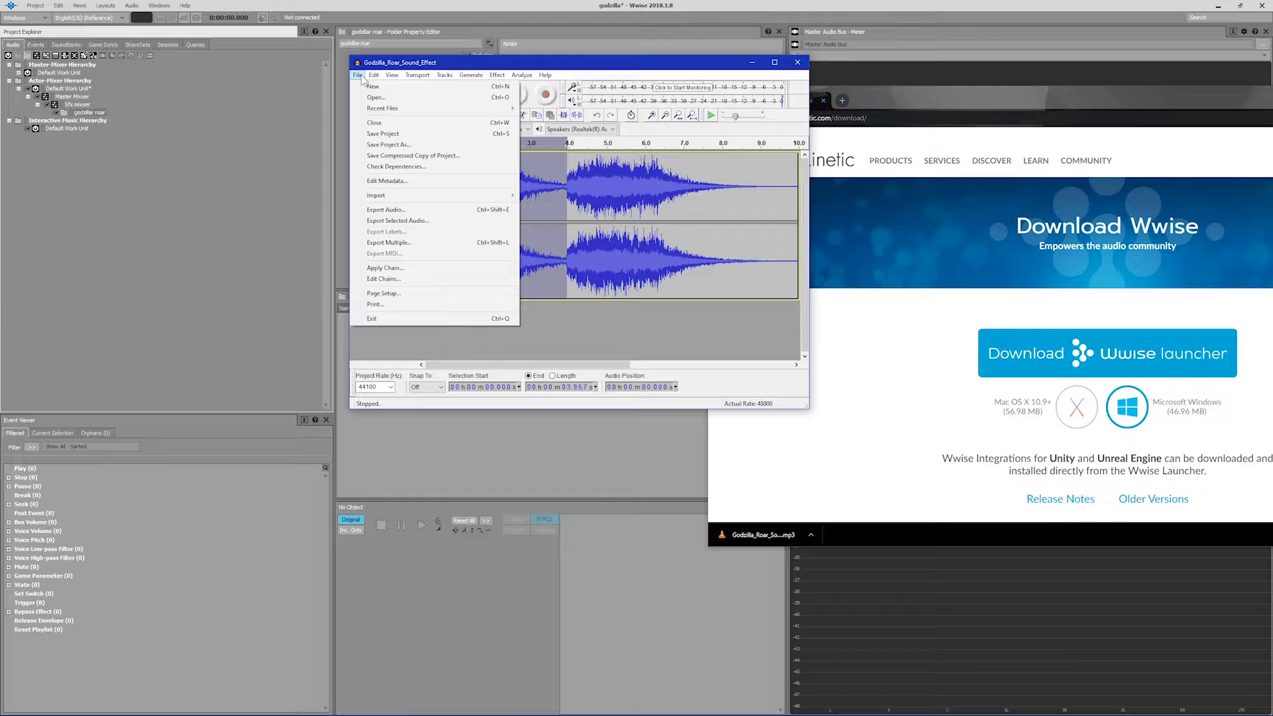
click(412, 221)
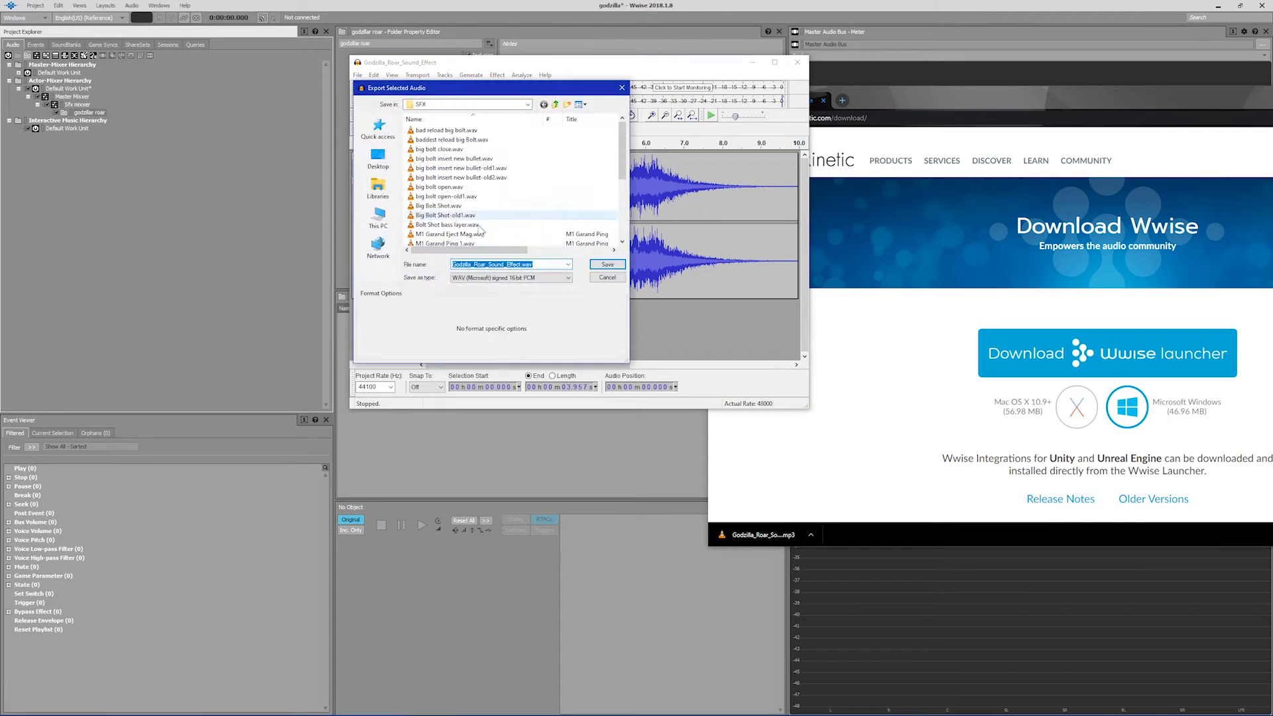
click(527, 104)
click(379, 188)
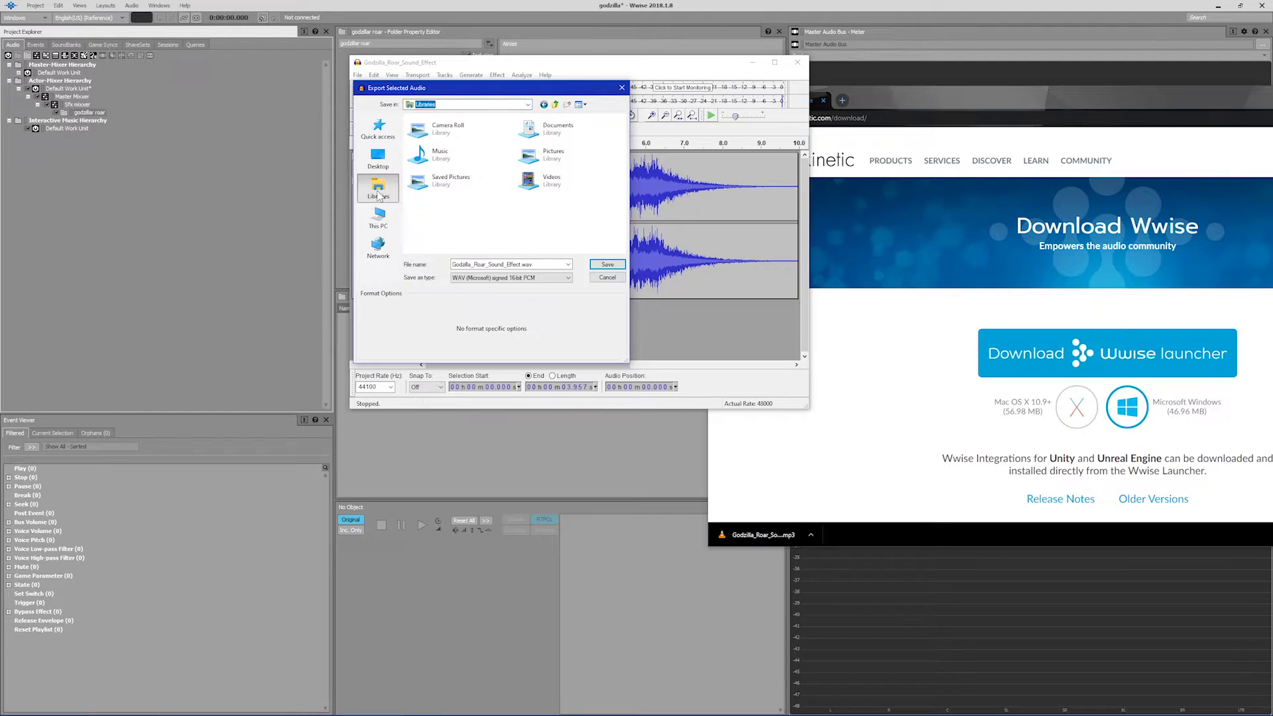
double_click(543, 127)
scroll(502, 188, down, 10)
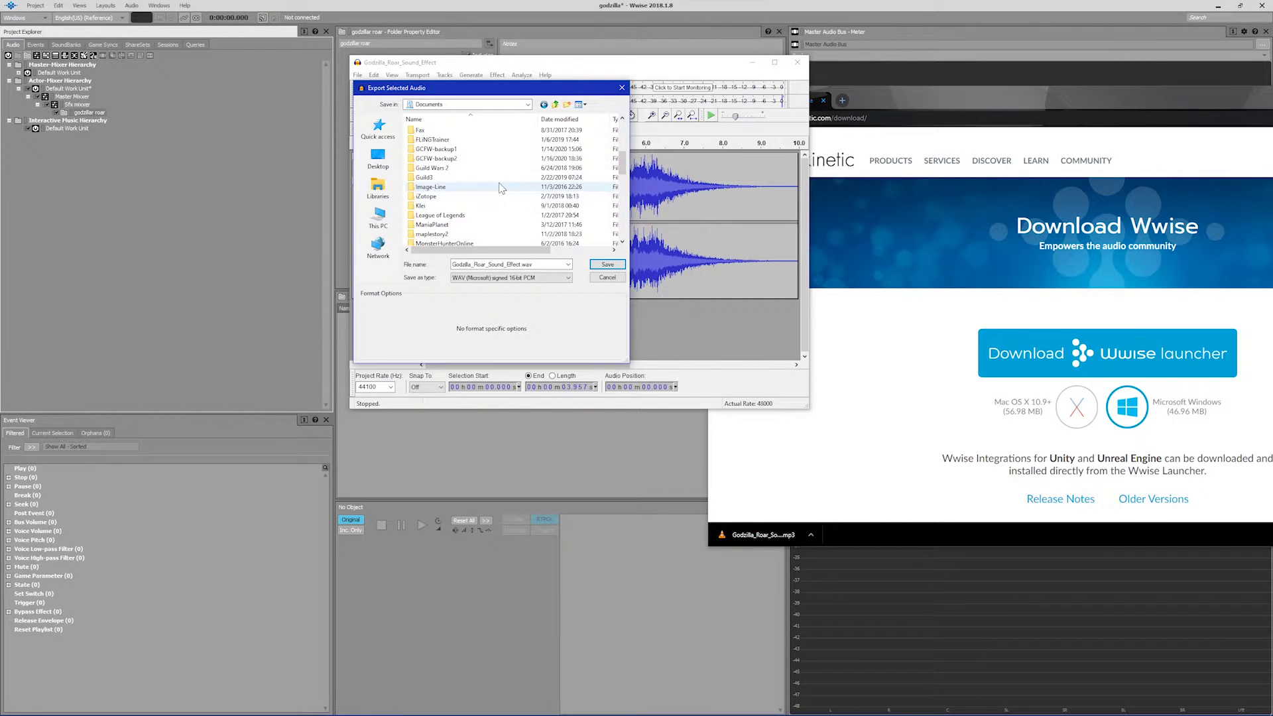
scroll(491, 199, down, 1)
double_click(431, 225)
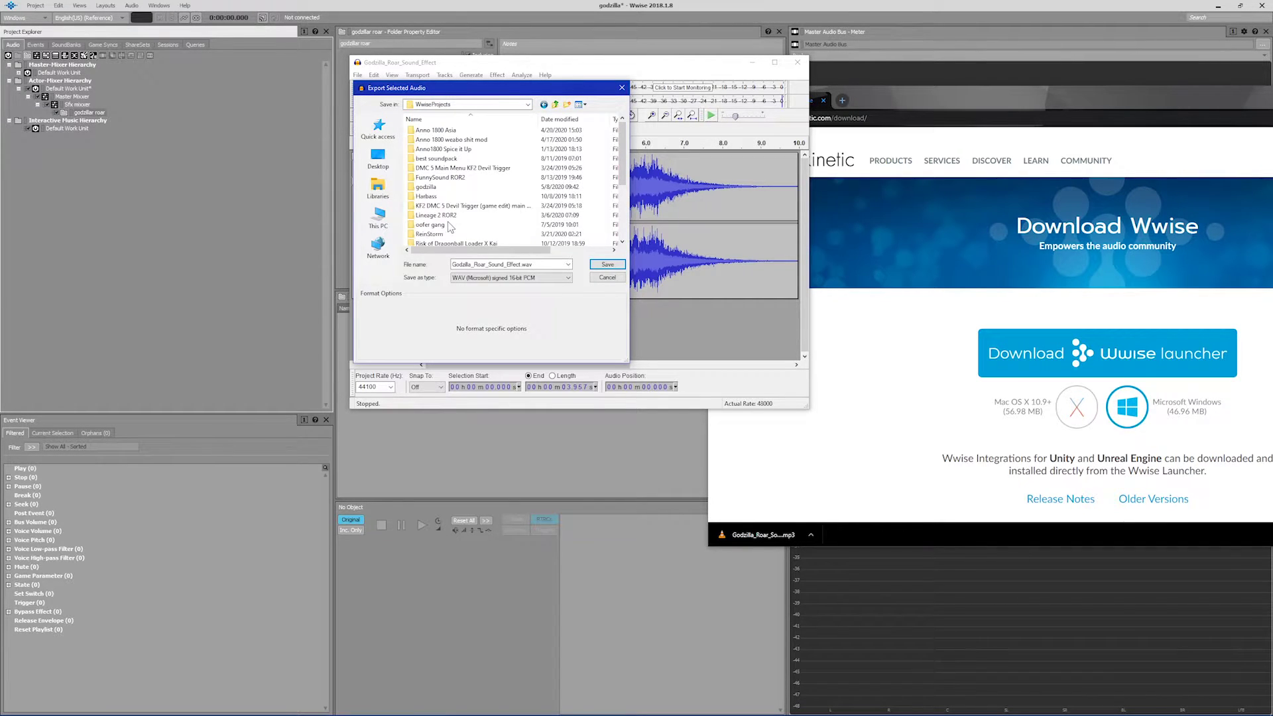
double_click(428, 178)
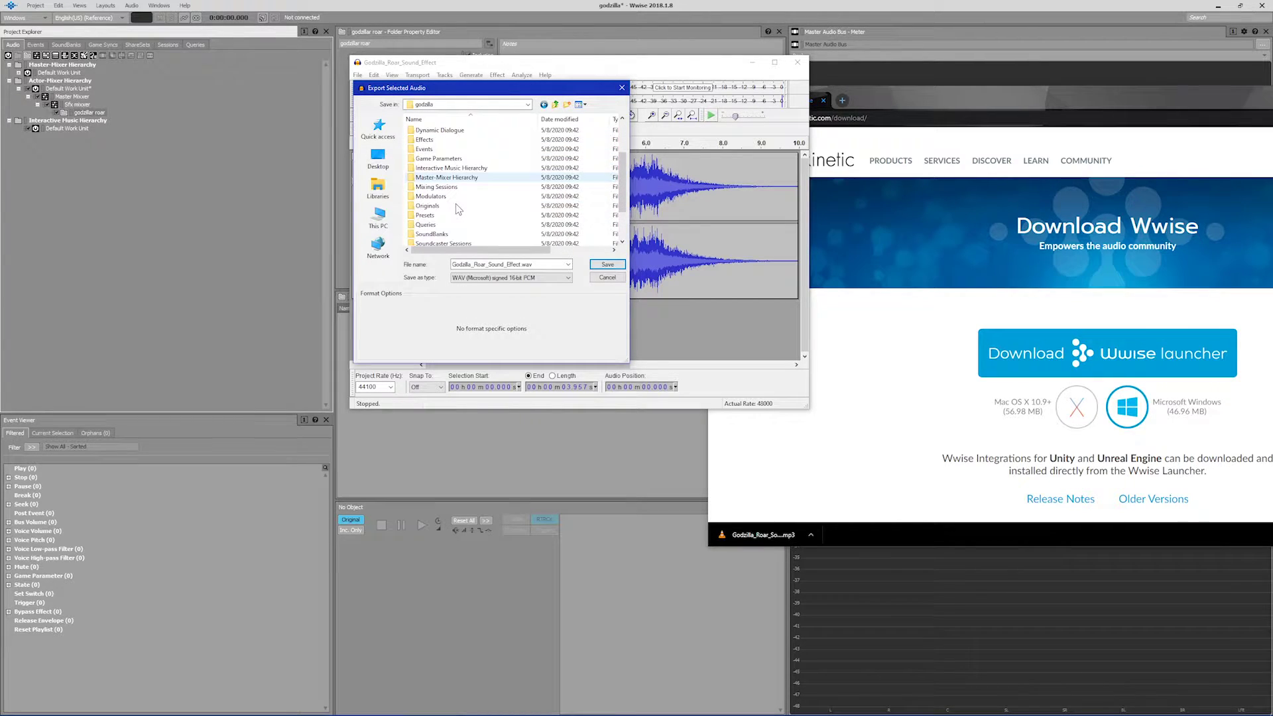
scroll(457, 199, down, 1)
double_click(451, 208)
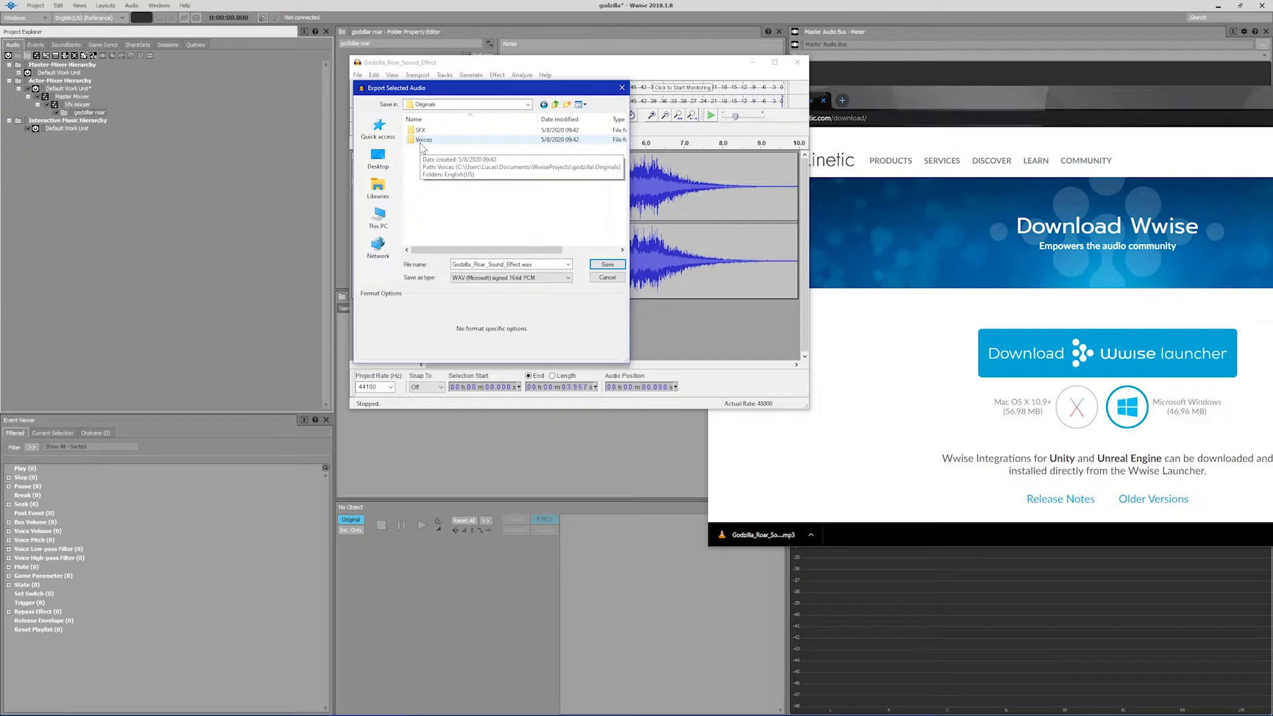
Save the export into the SFX folder under the name 'Roar 2'
click(444, 120)
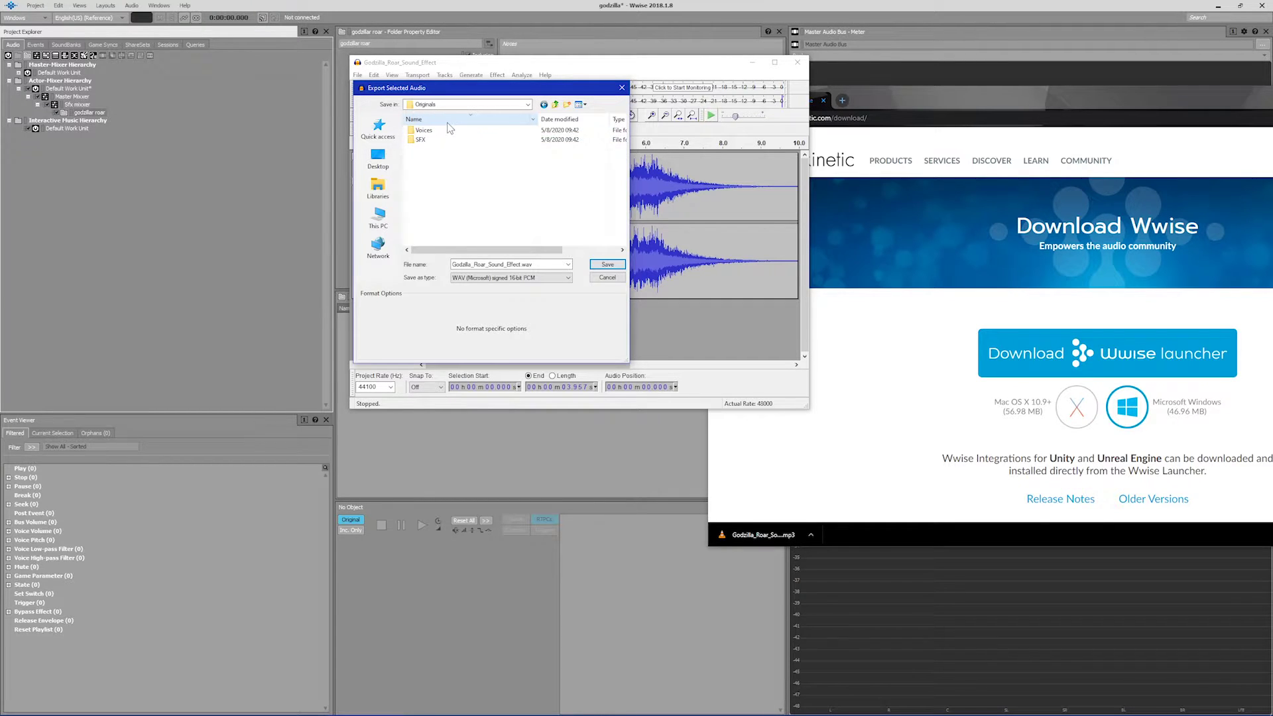
click(437, 140)
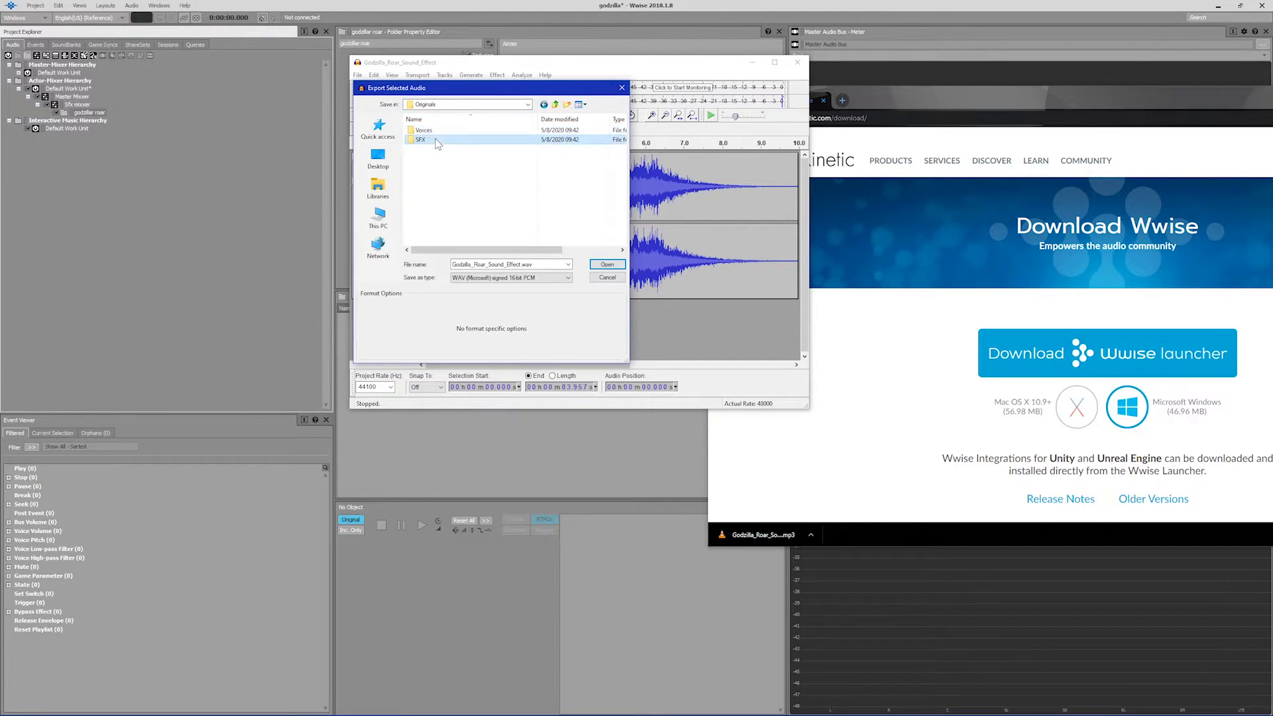
double_click(437, 140)
double_click(534, 265)
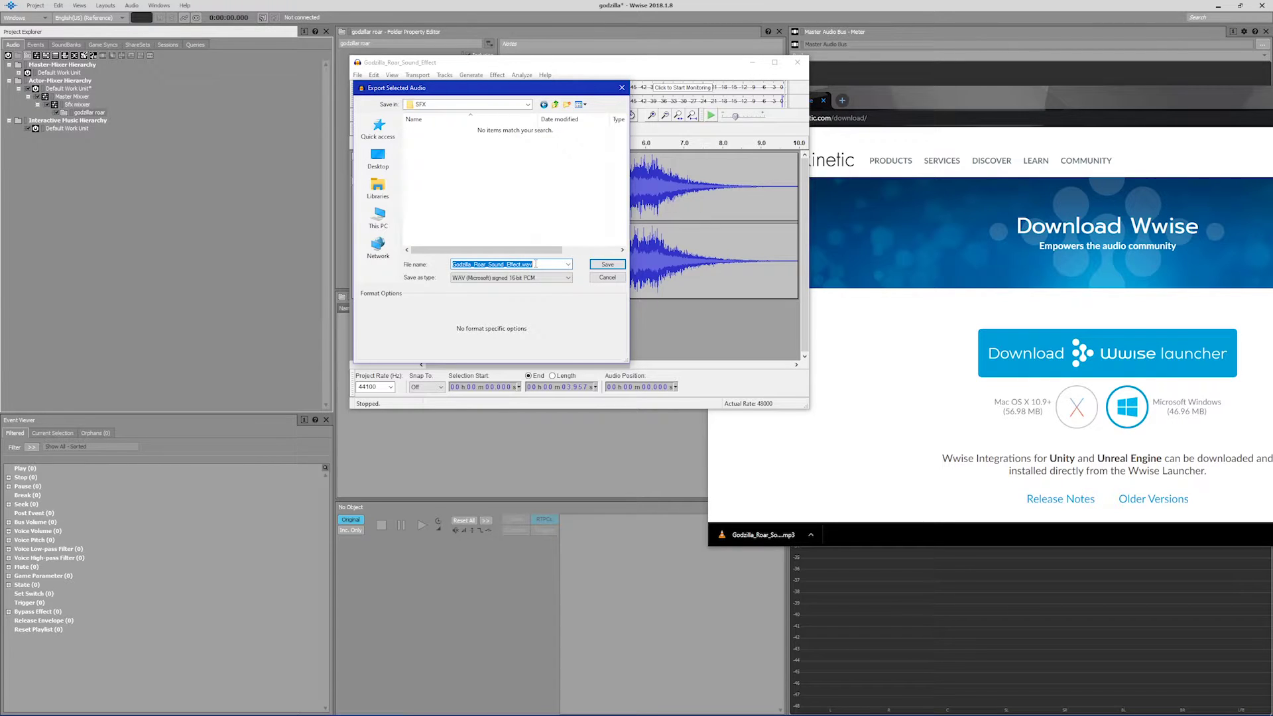
text(R)
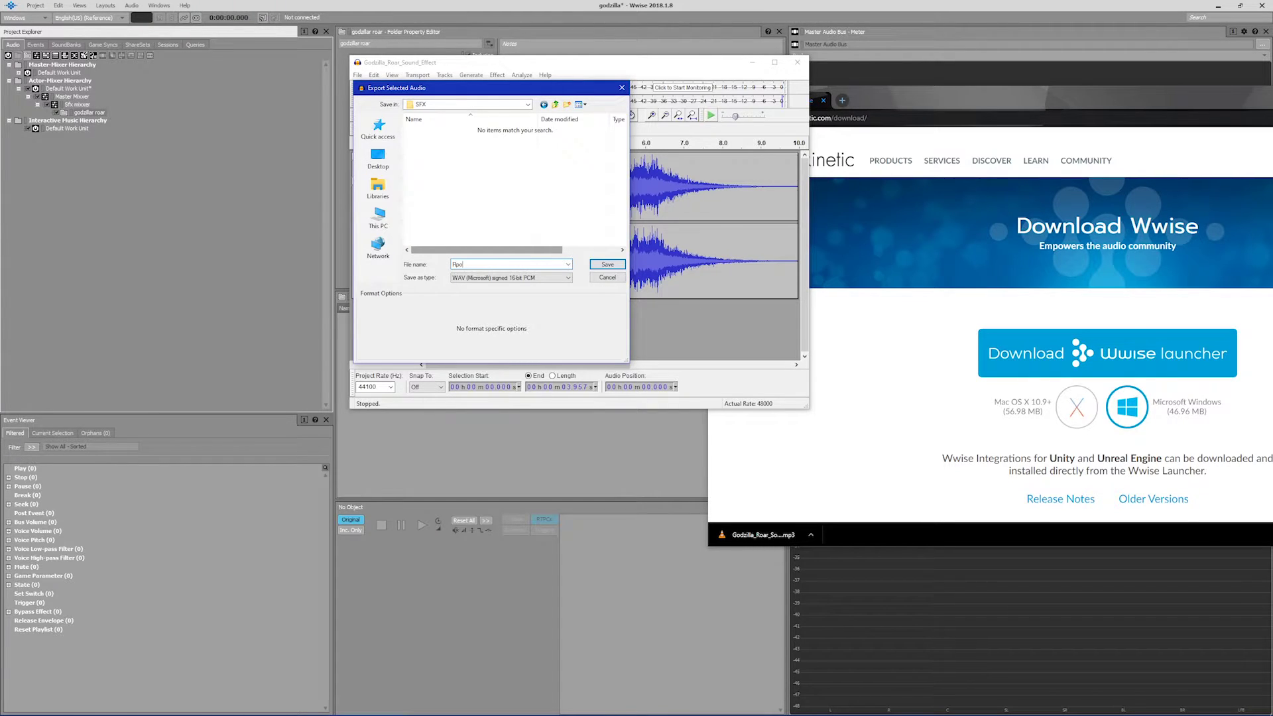
text(oar 2)
key(Return)
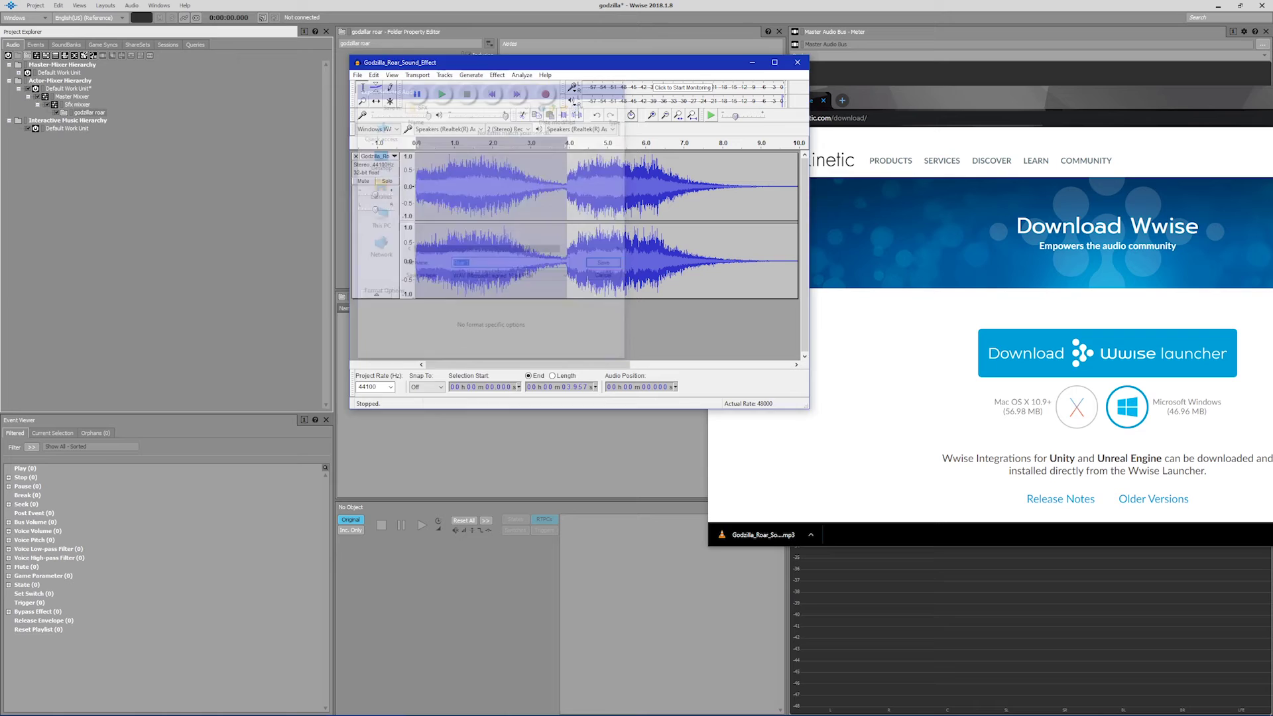
Finish the first export and select the second roar from 3.931 to 9.589 s
click(537, 397)
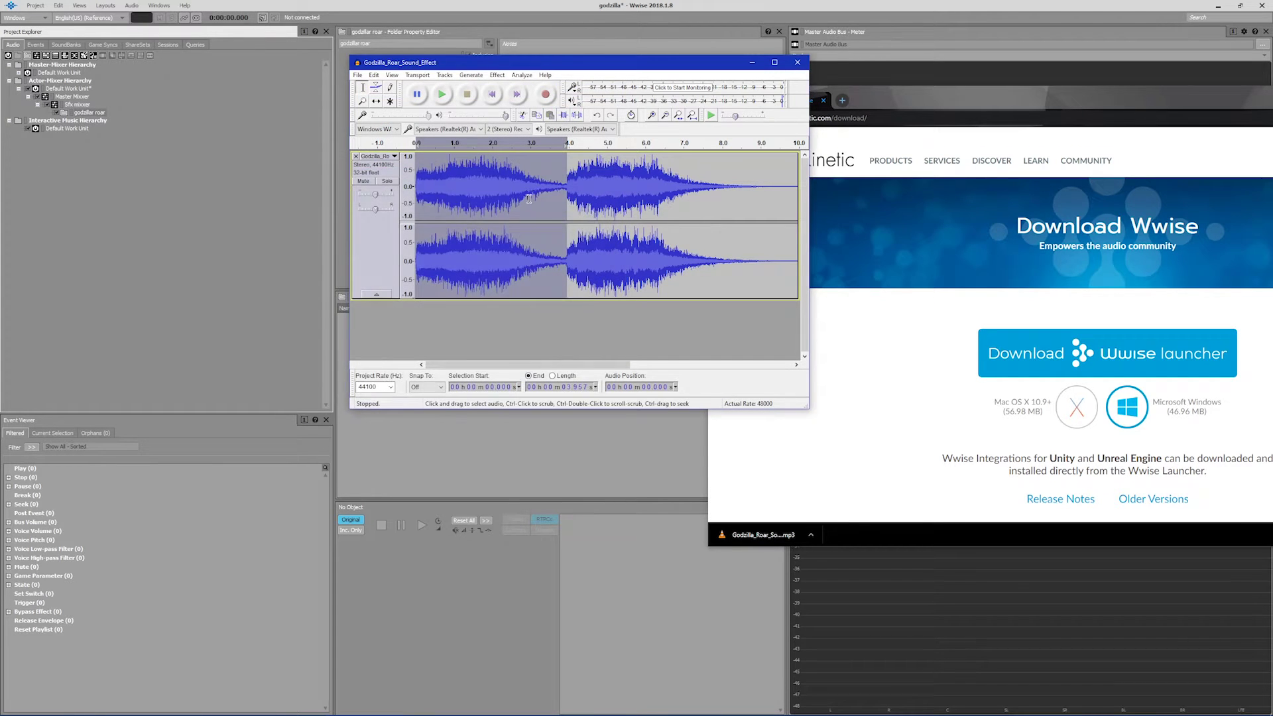
click(601, 186)
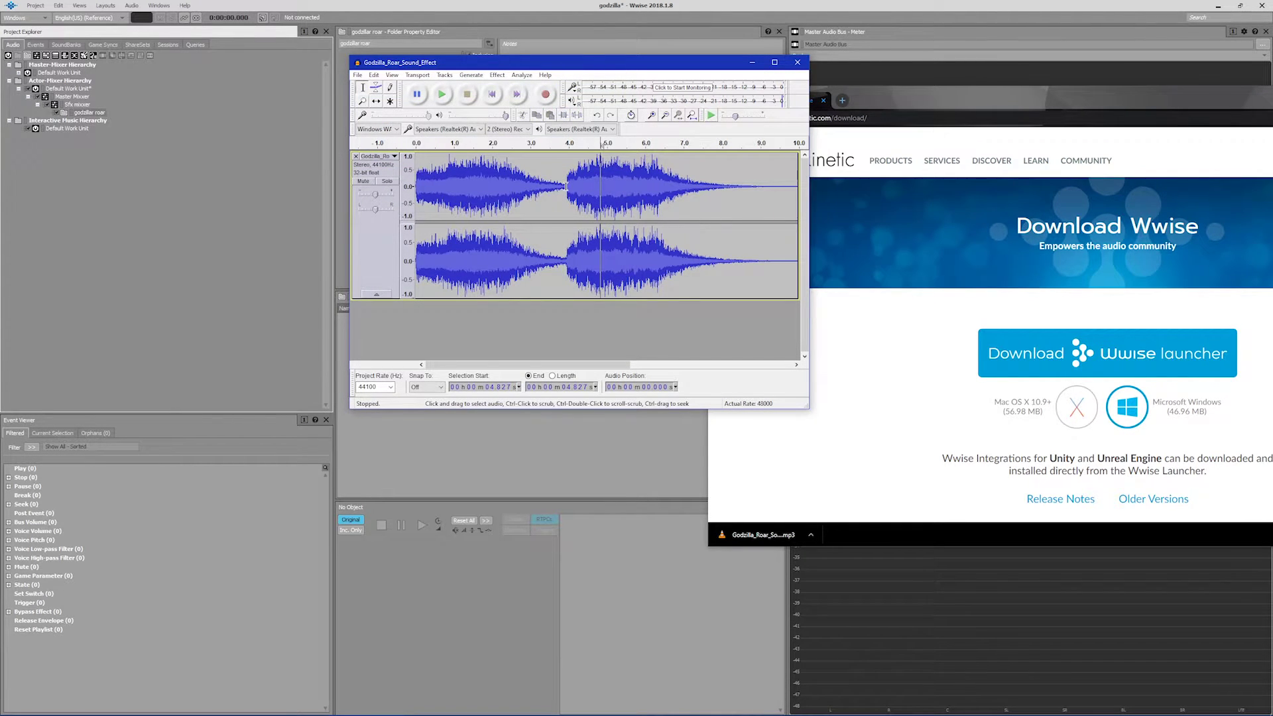
mouse_move(567, 186)
mouse_down()
mouse_move(795, 189)
mouse_move(708, 182)
mouse_up()
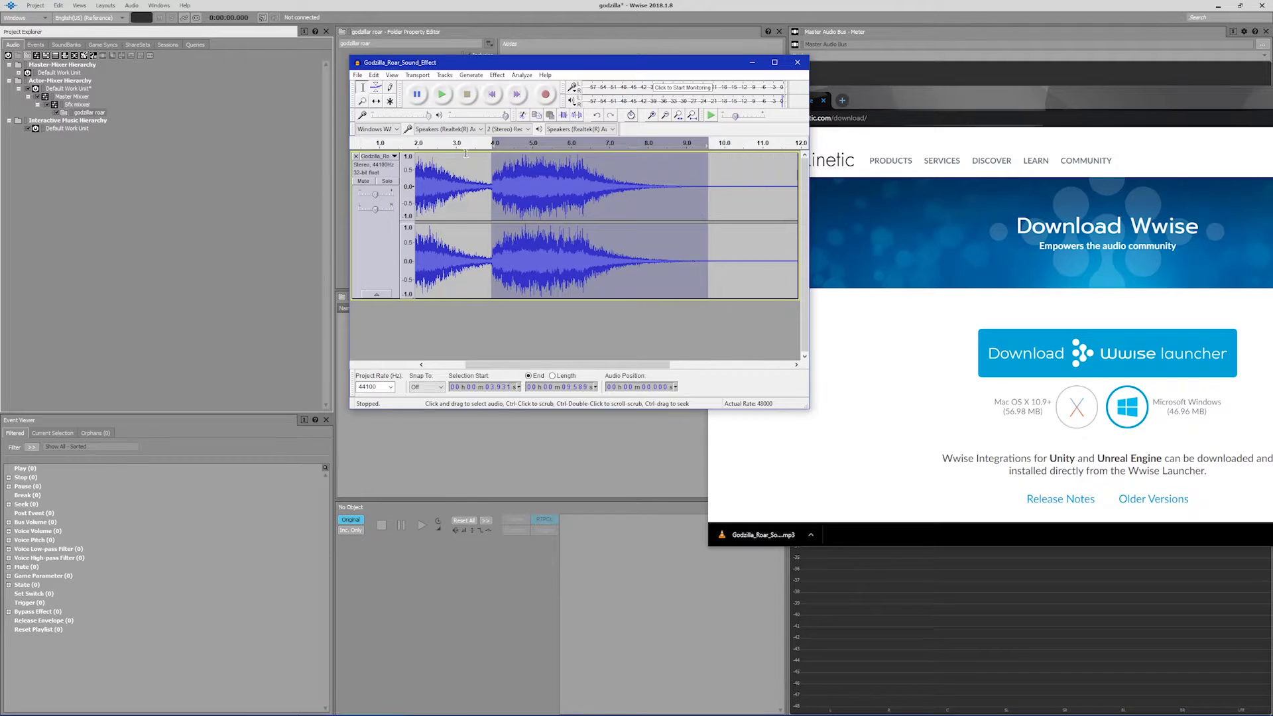
Export the selection as 'Roar' and close Audacity without saving the project
click(357, 74)
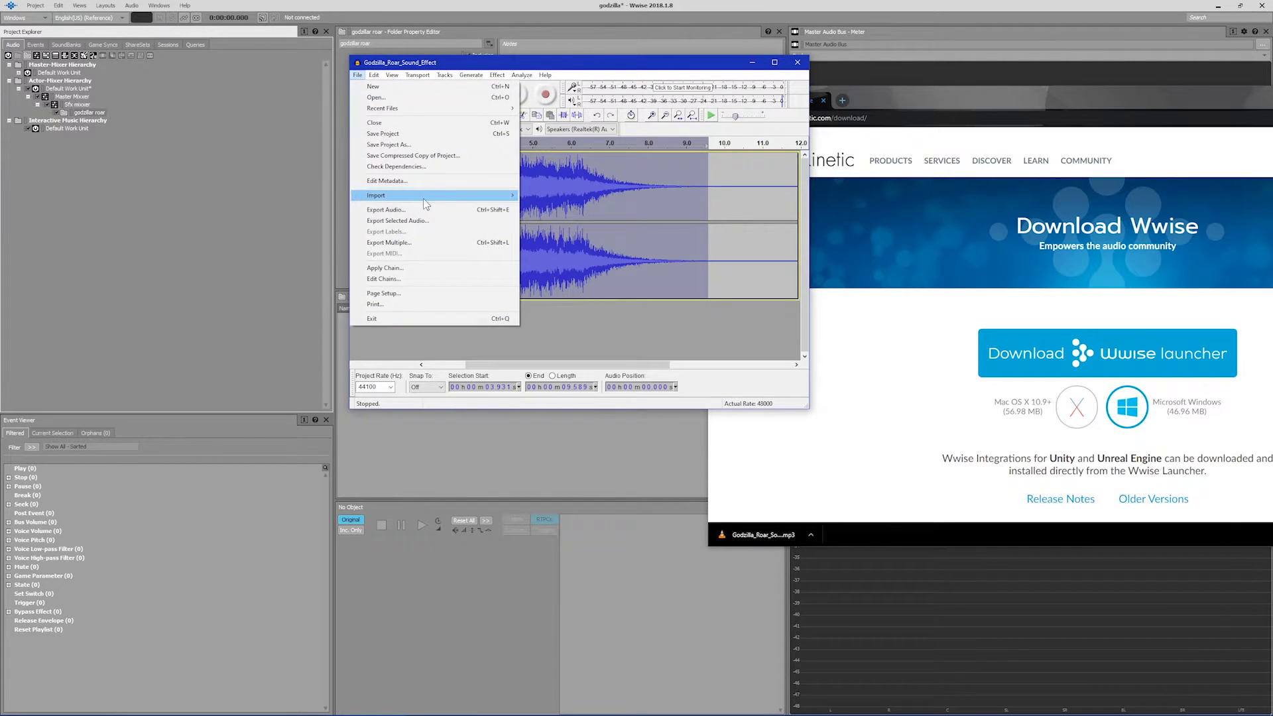
click(428, 221)
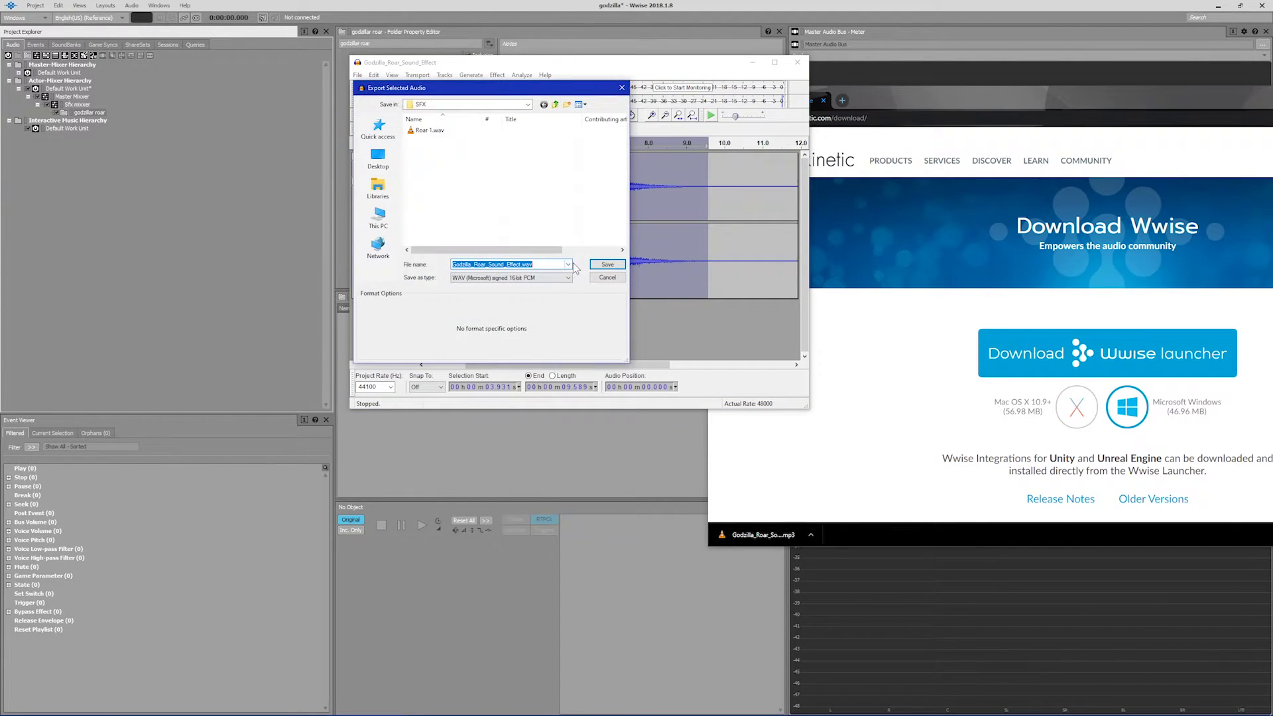
text(Roar)
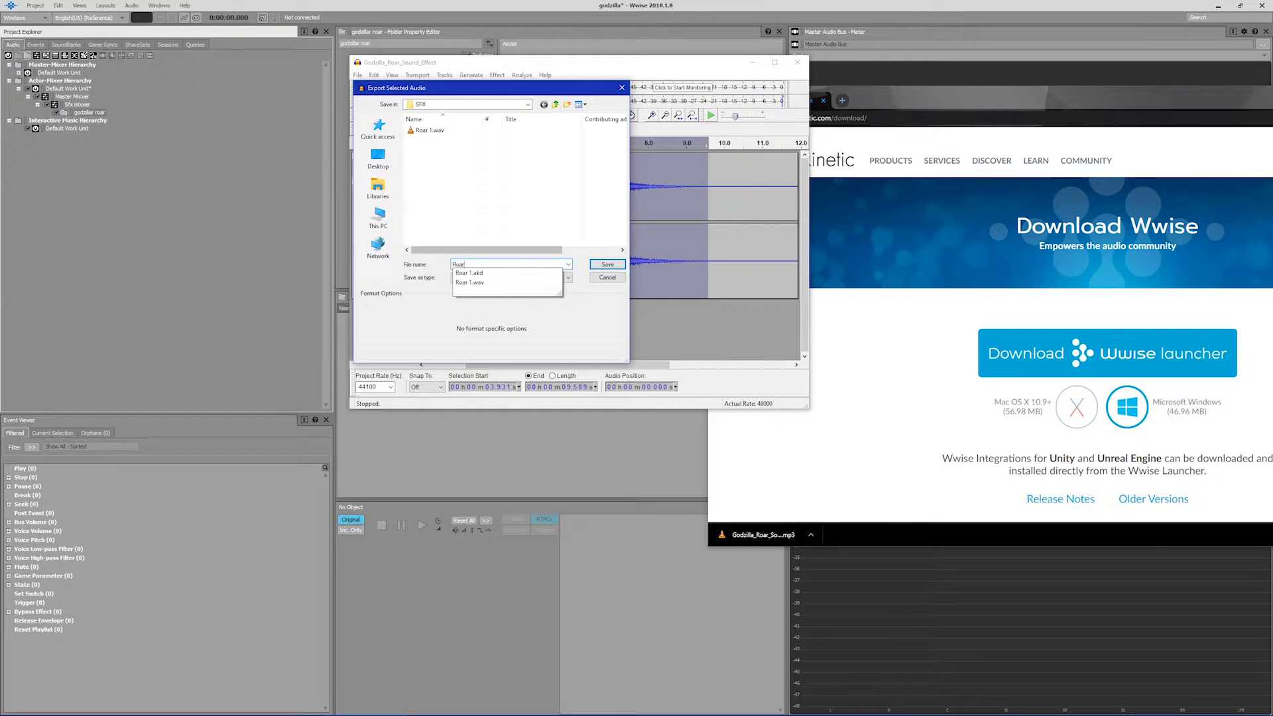
key(Return)
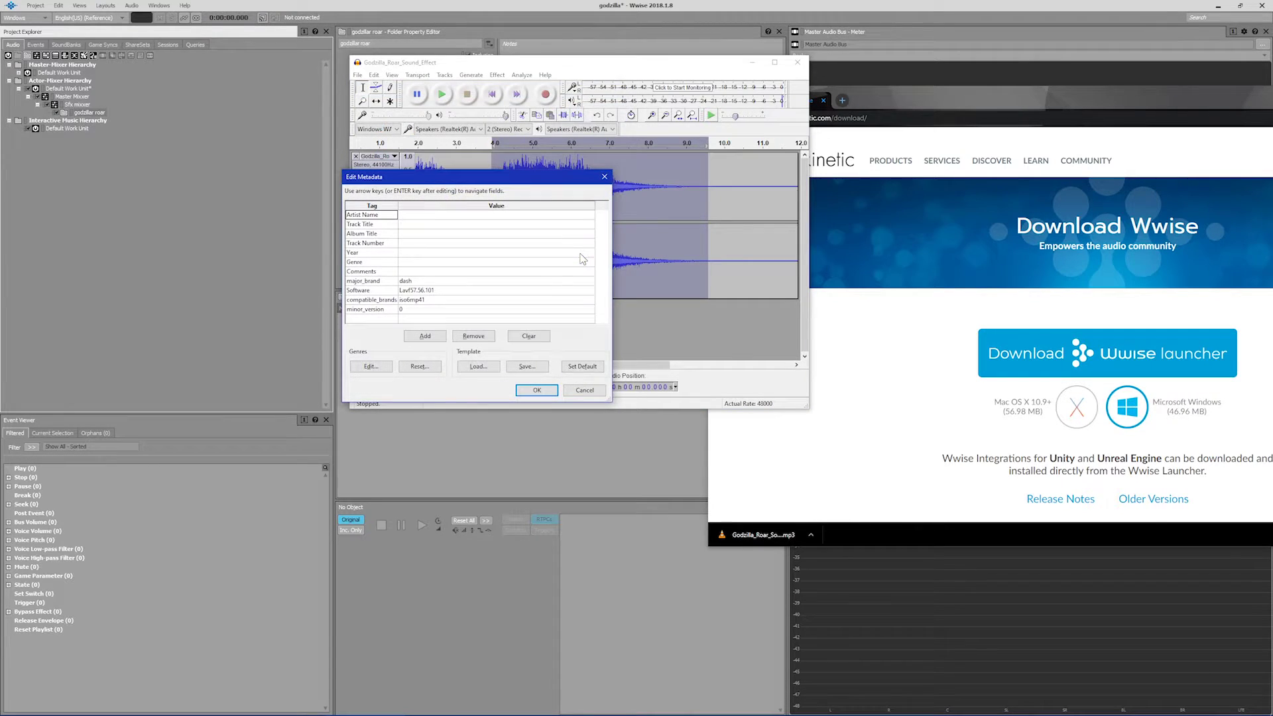
key(Return)
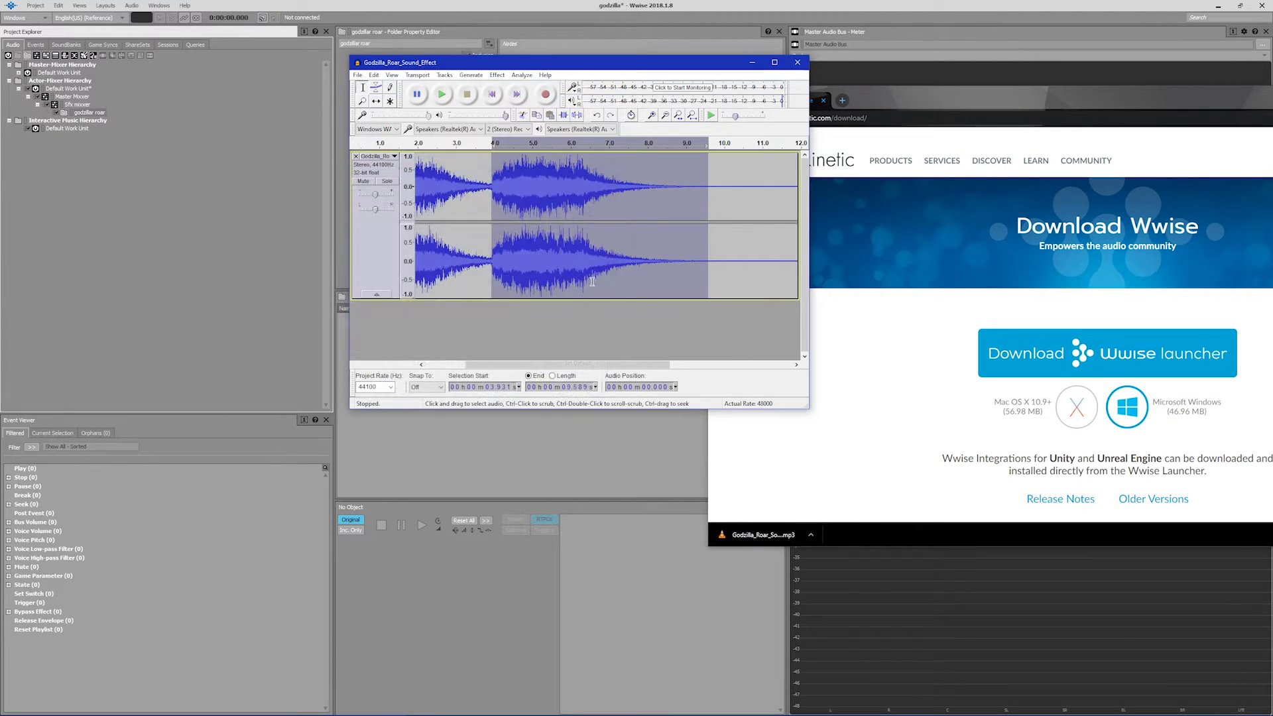
click(798, 63)
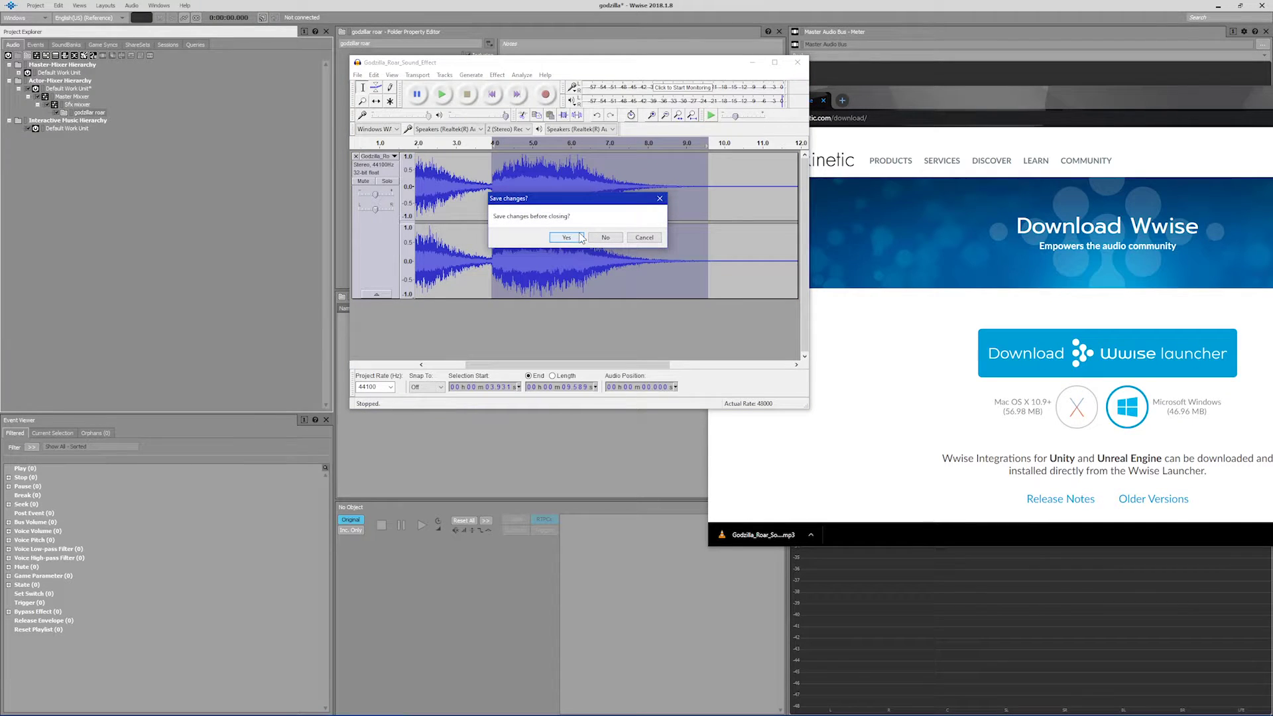
click(606, 237)
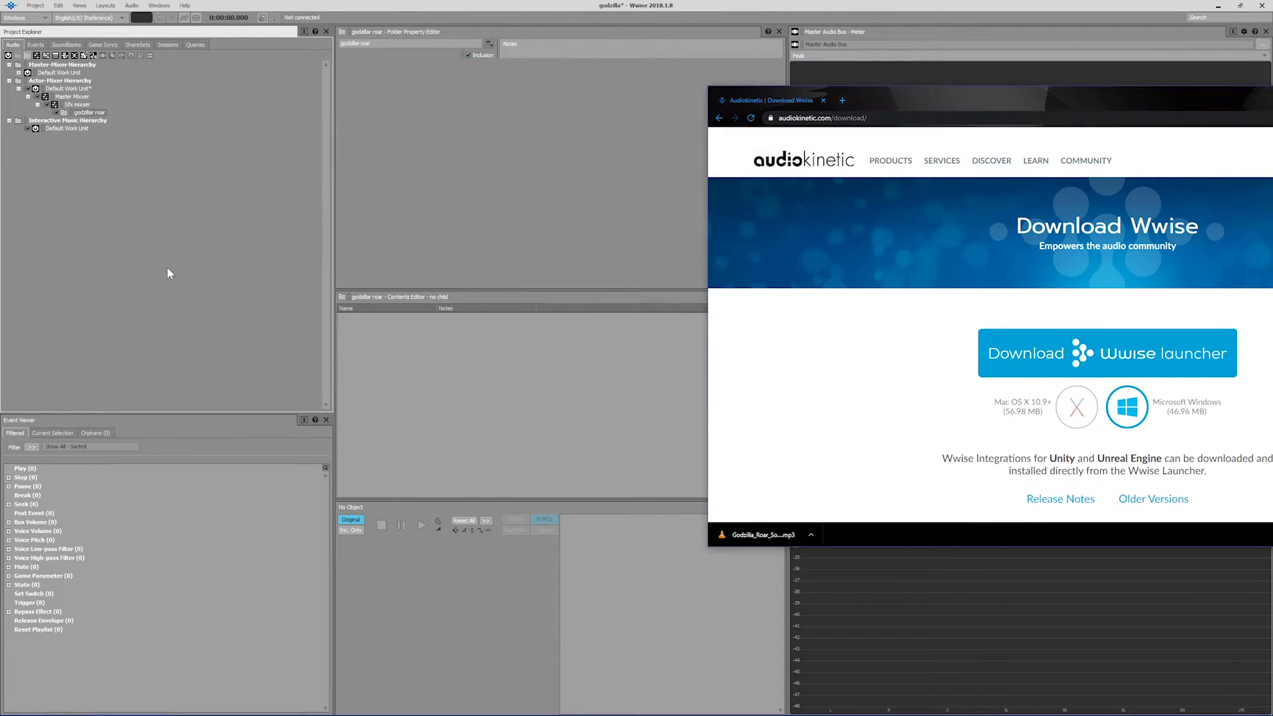
Open the audio importer for the godzillar roar folder
click(98, 113)
right_click(92, 111)
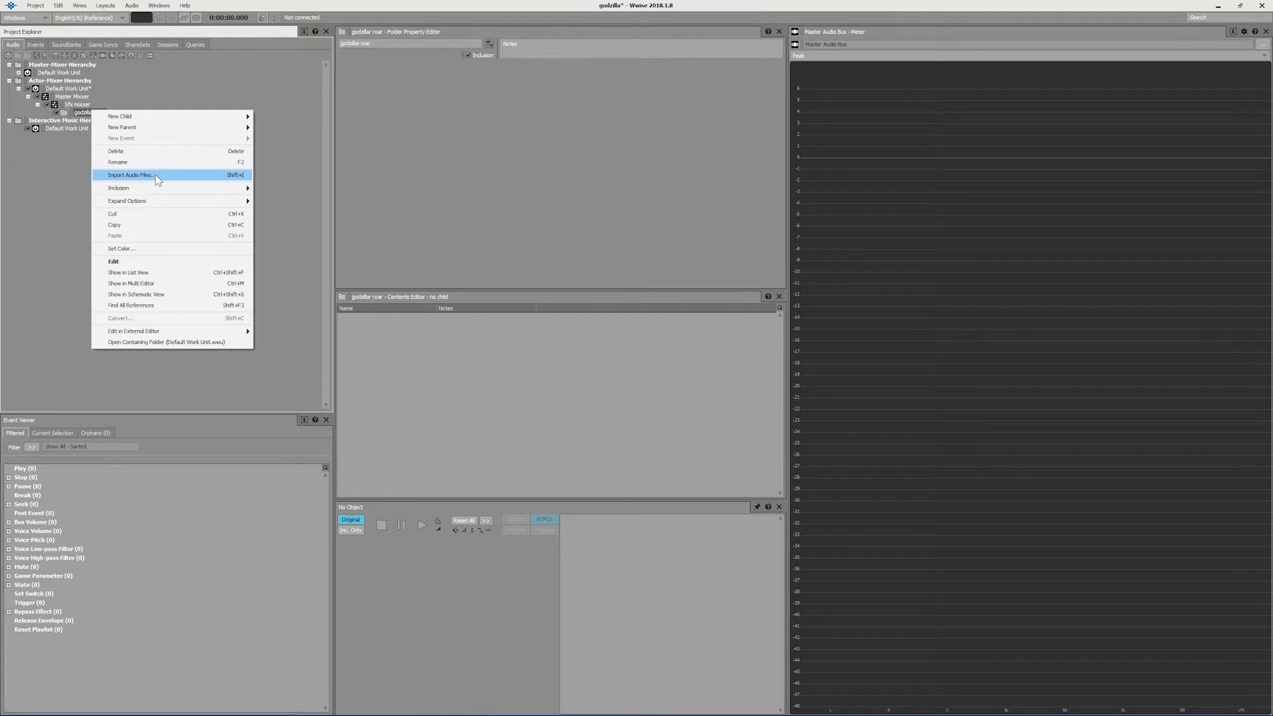
click(70, 154)
right_click(91, 114)
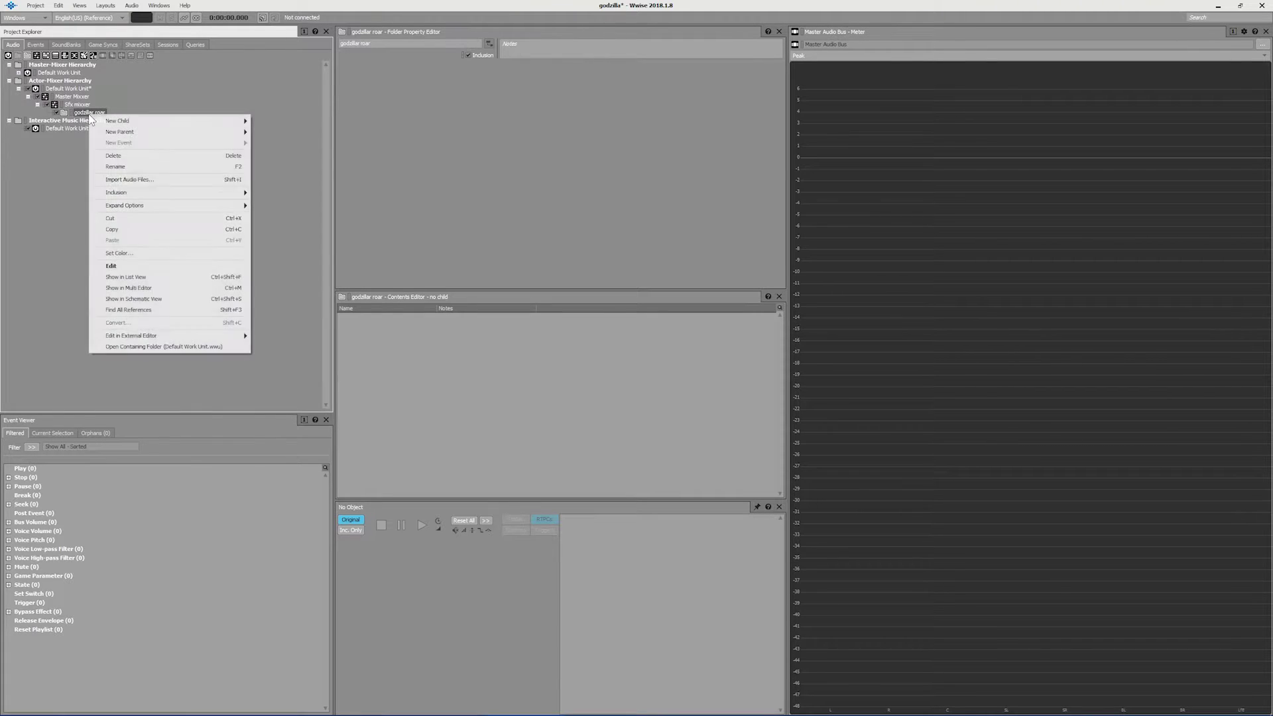
click(128, 179)
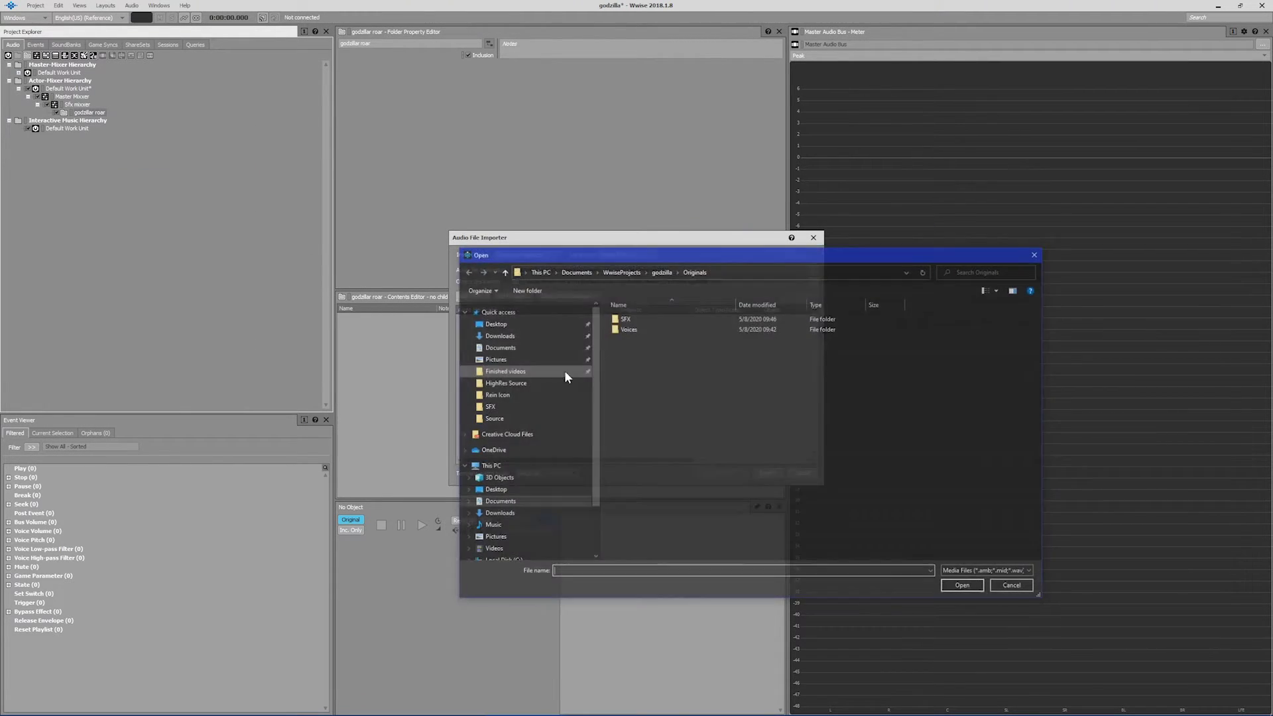
Import Roar 1.wav and Roar 2.wav from SFX and inspect the two new sounds
double_click(639, 319)
click(641, 320)
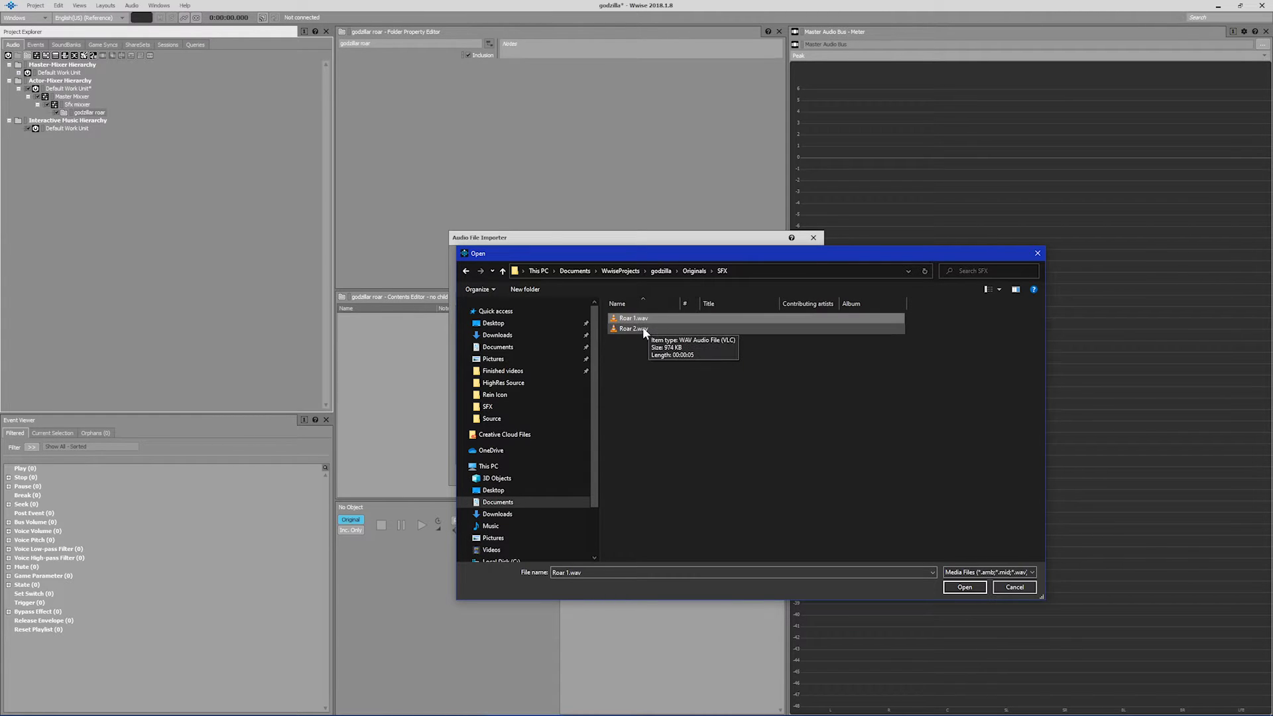
shift+click(628, 331)
click(965, 587)
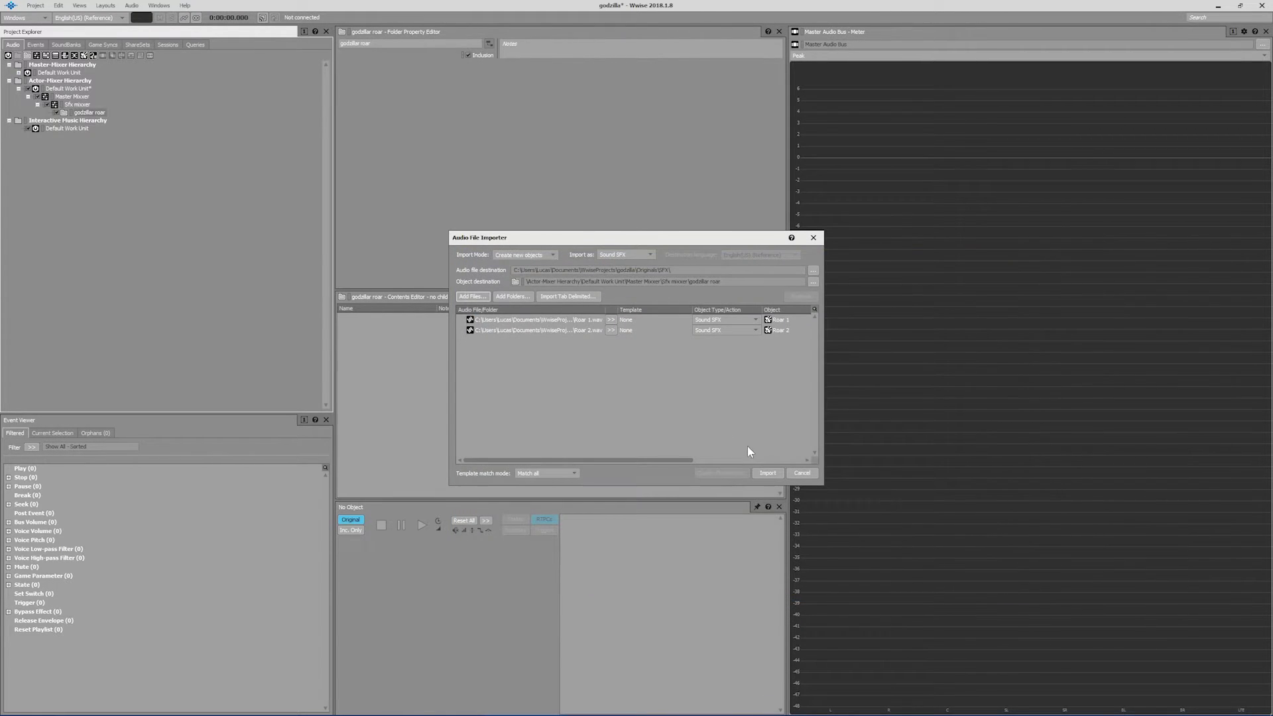
click(769, 474)
click(47, 112)
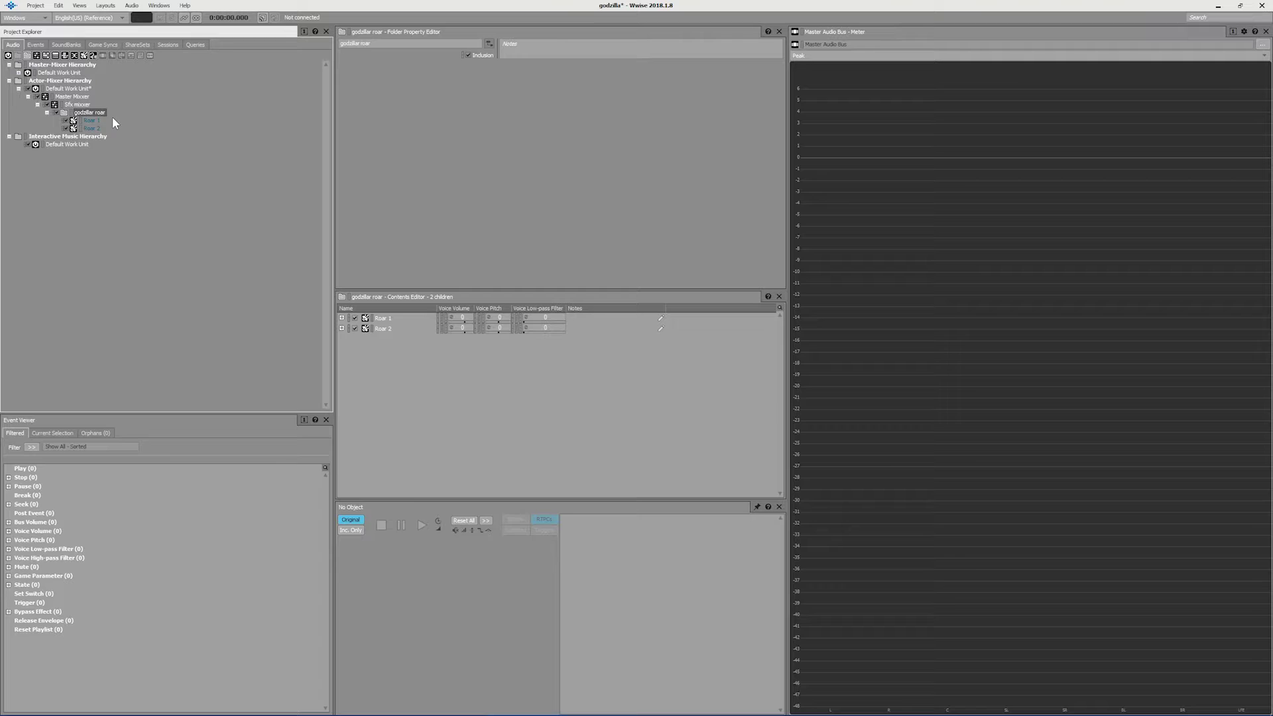
click(100, 128)
click(99, 120)
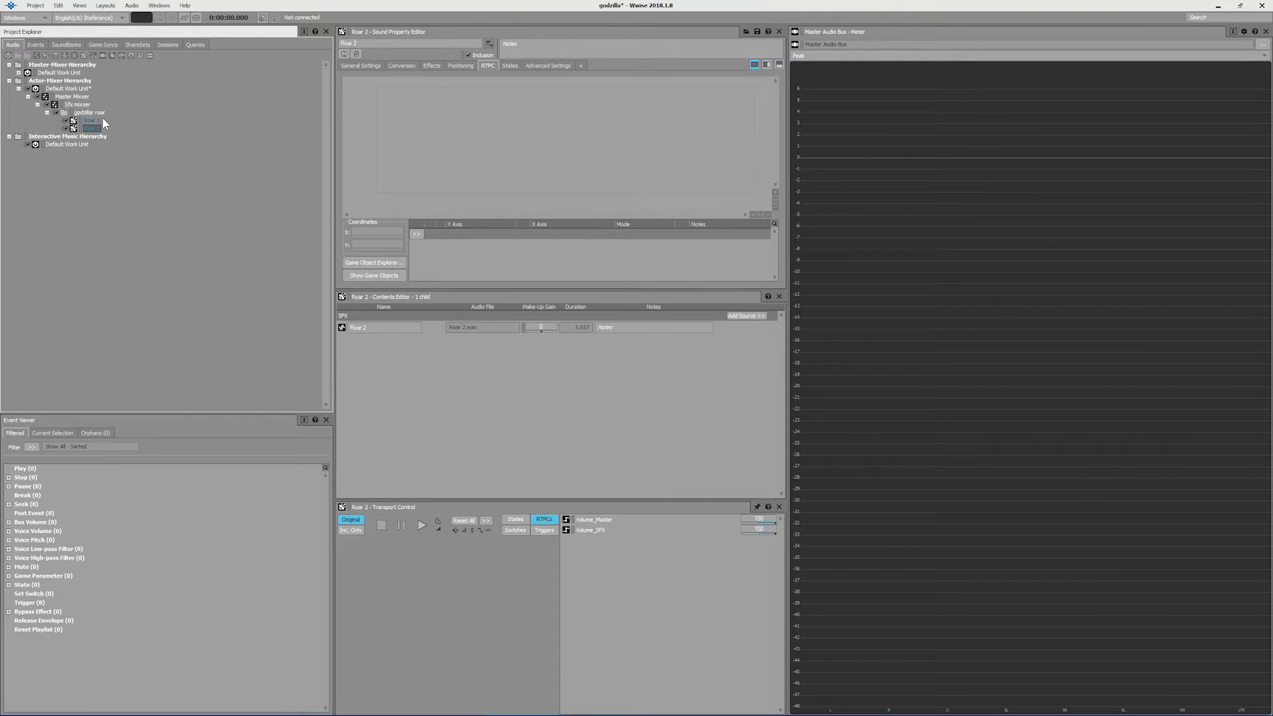
click(93, 121)
Add a Random Container named Roar under godzillar roar and move Roar 1 and Roar 2 into it
right_click(86, 111)
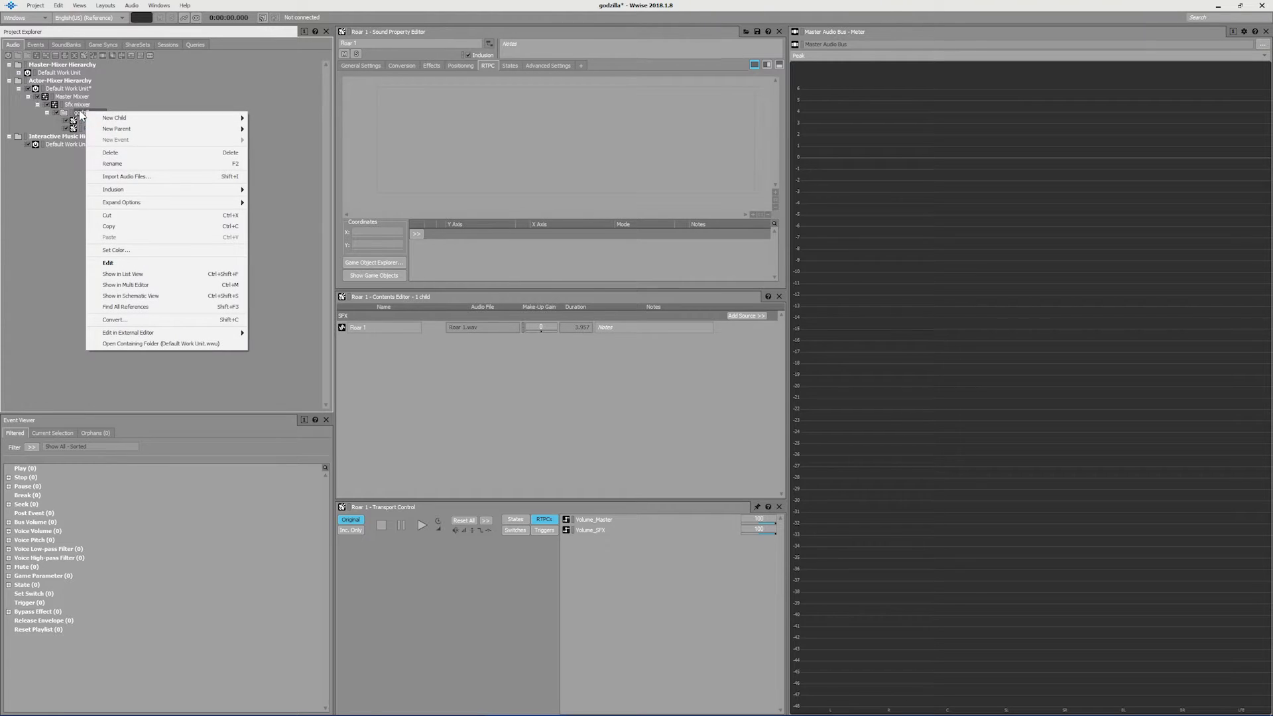
mouse_move(133, 120)
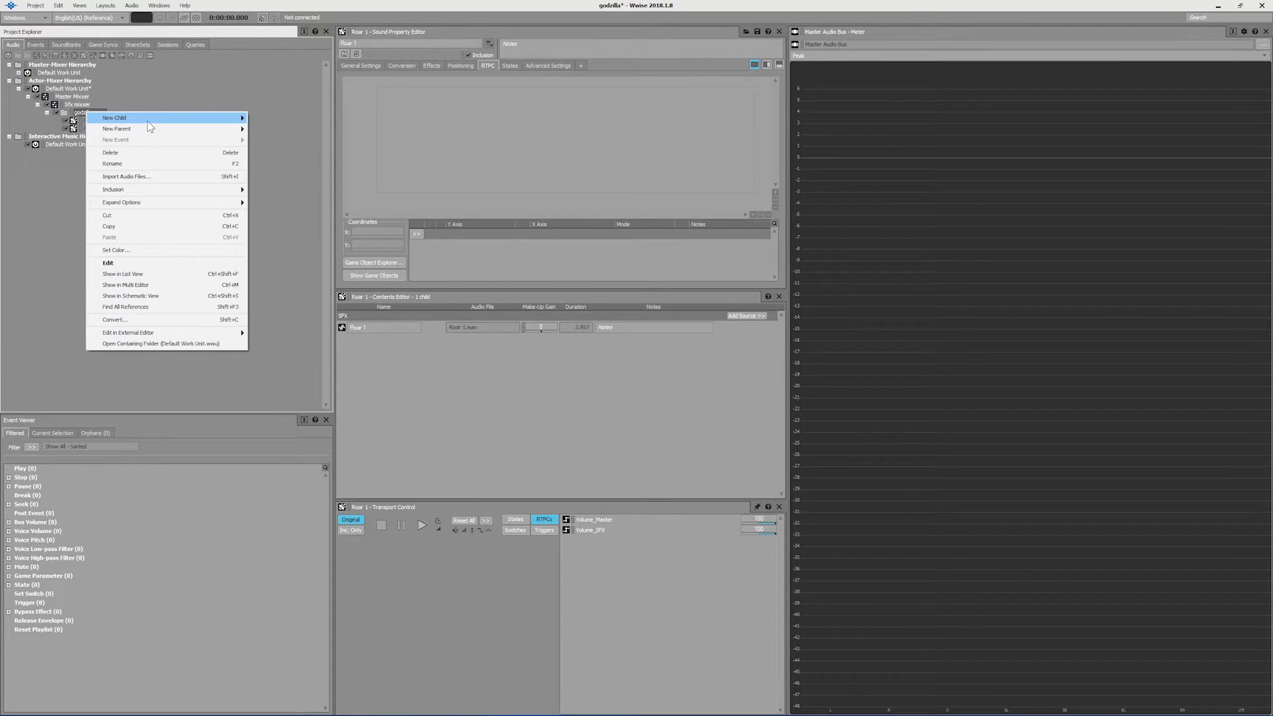
click(292, 129)
key(Escape)
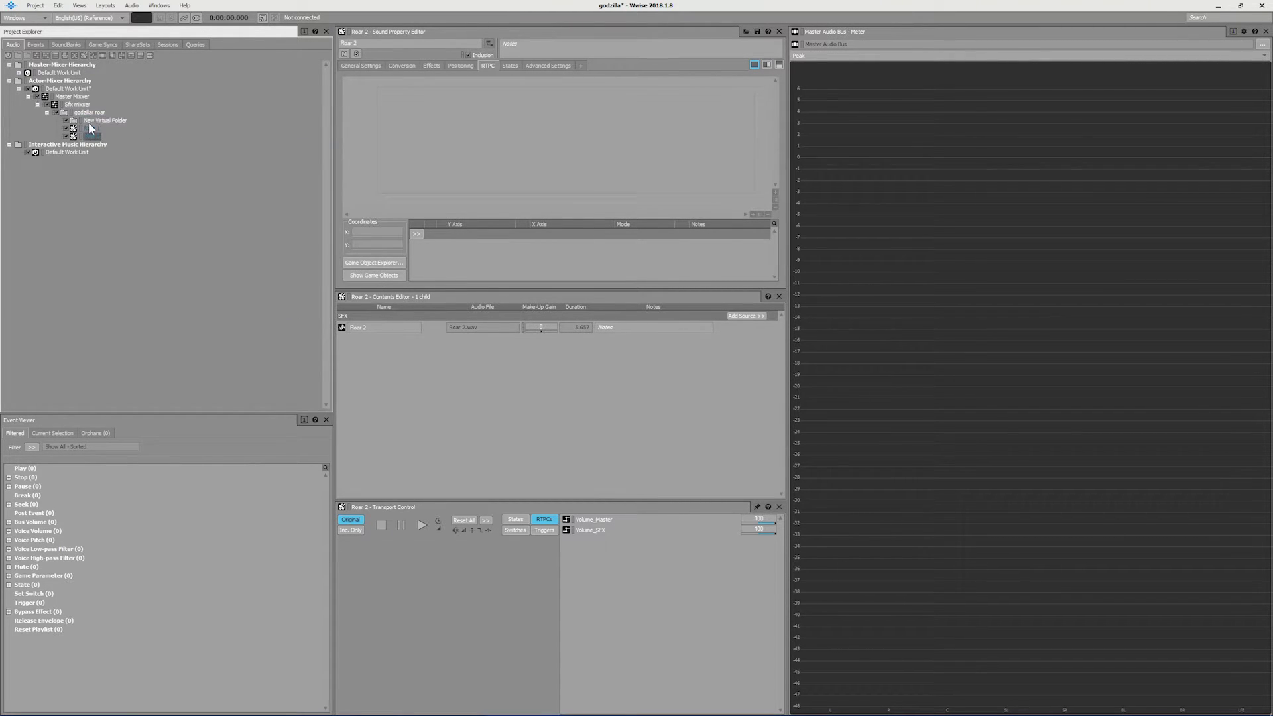
click(88, 113)
right_click(90, 116)
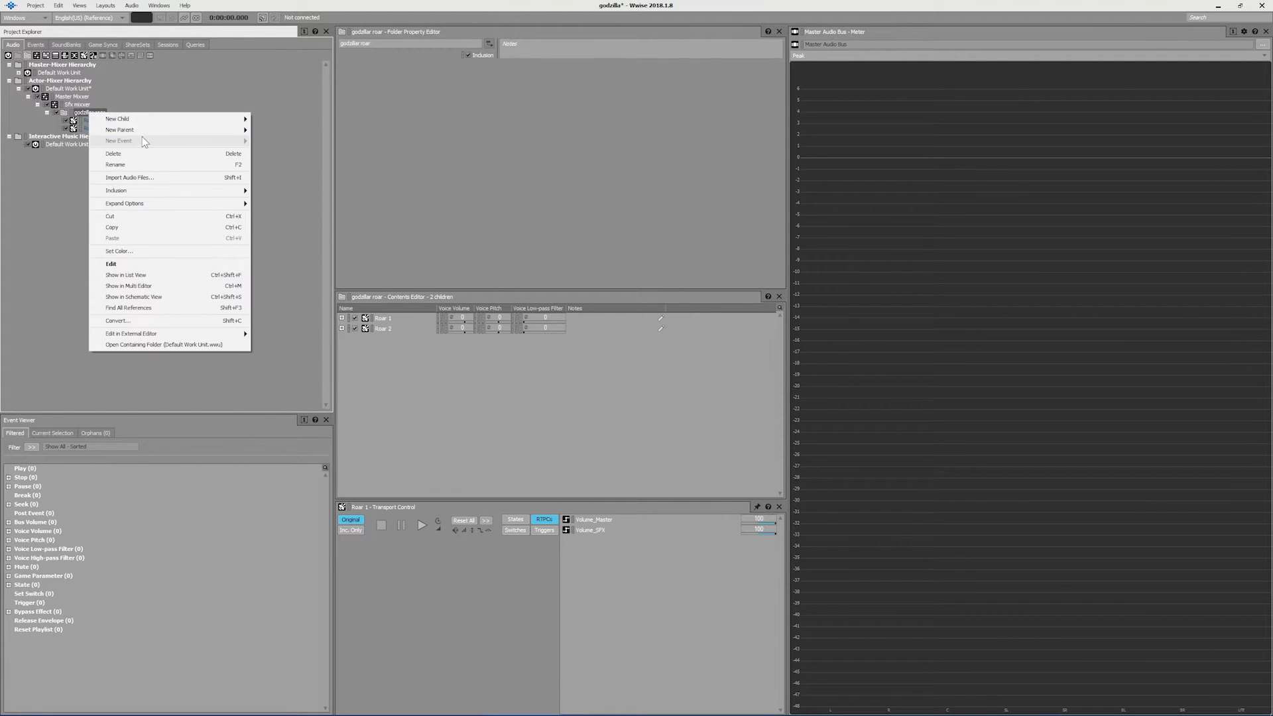
mouse_move(151, 119)
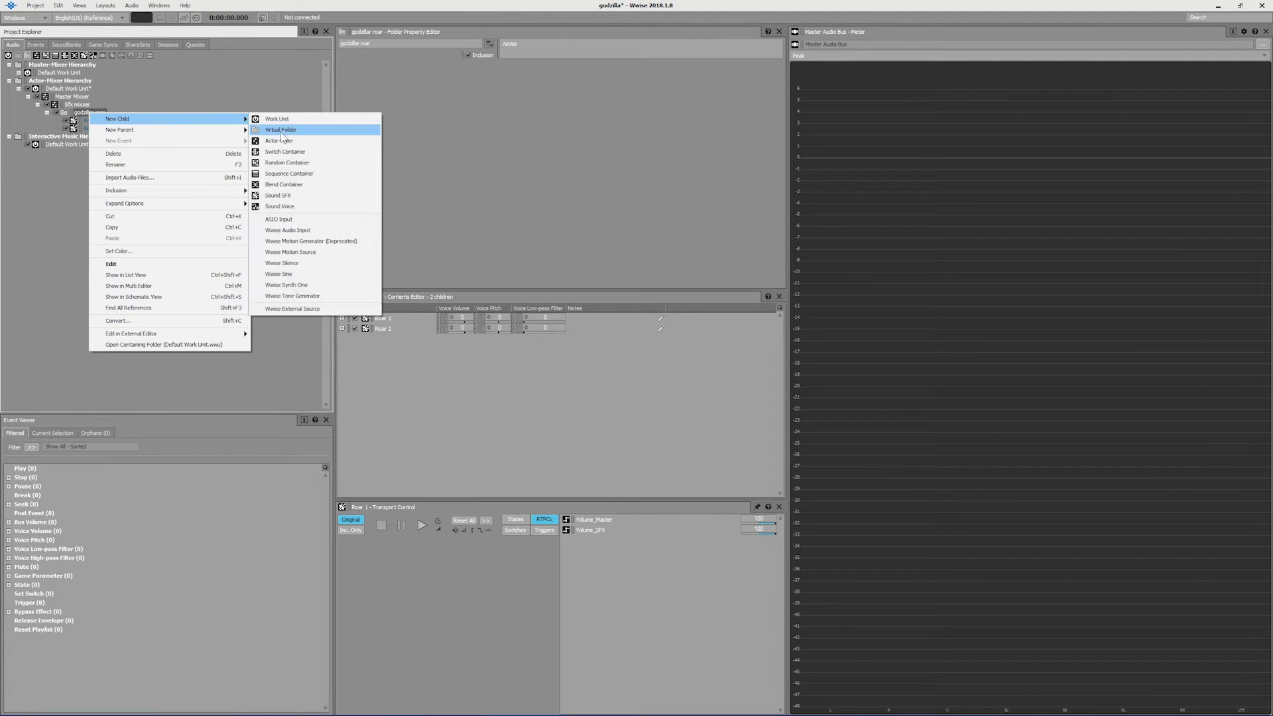
click(287, 165)
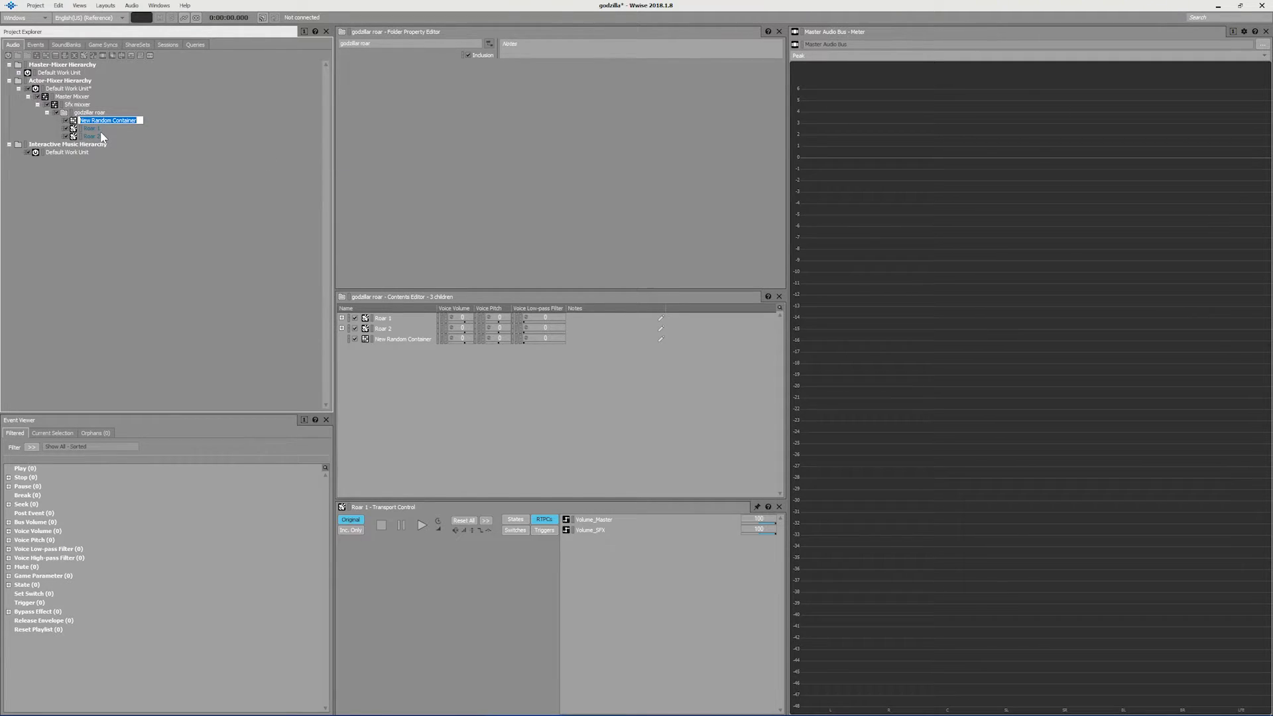
text(Roar)
key(Return)
drag(97, 133, 90, 121)
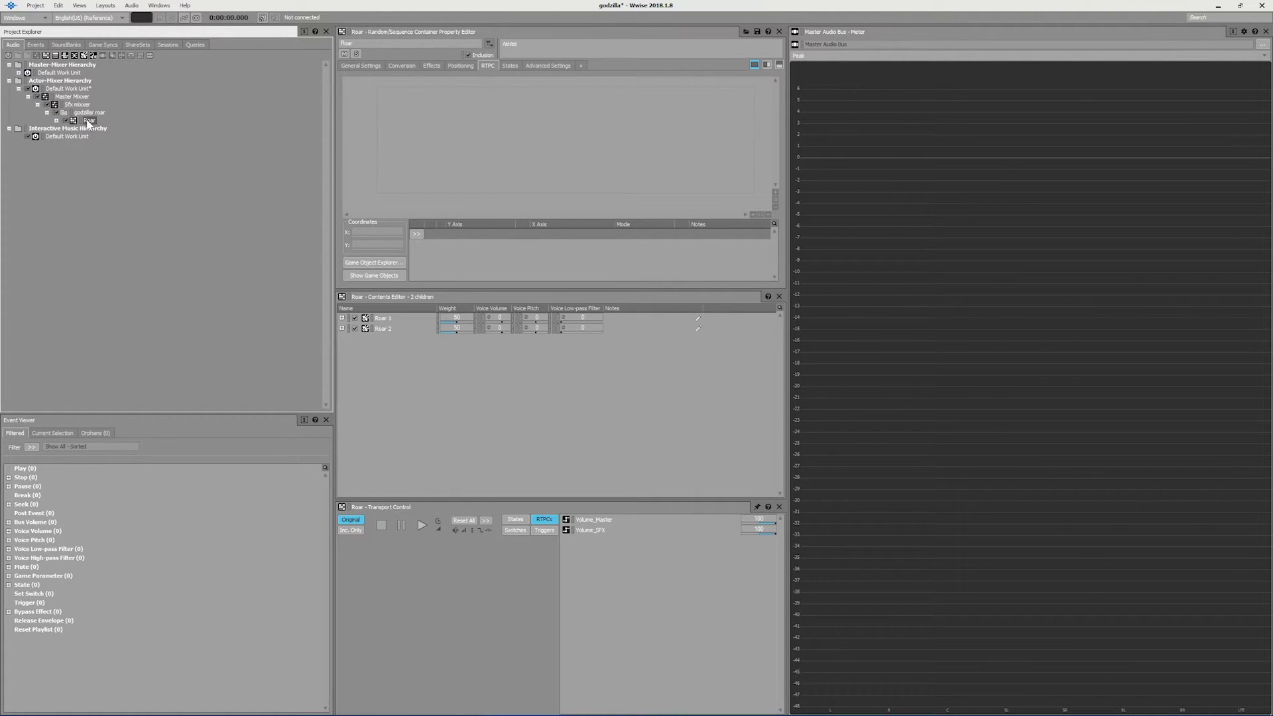
Turn off Avoid repeating last on the Roar container, then preview it with play, pause and resume
click(57, 120)
click(349, 66)
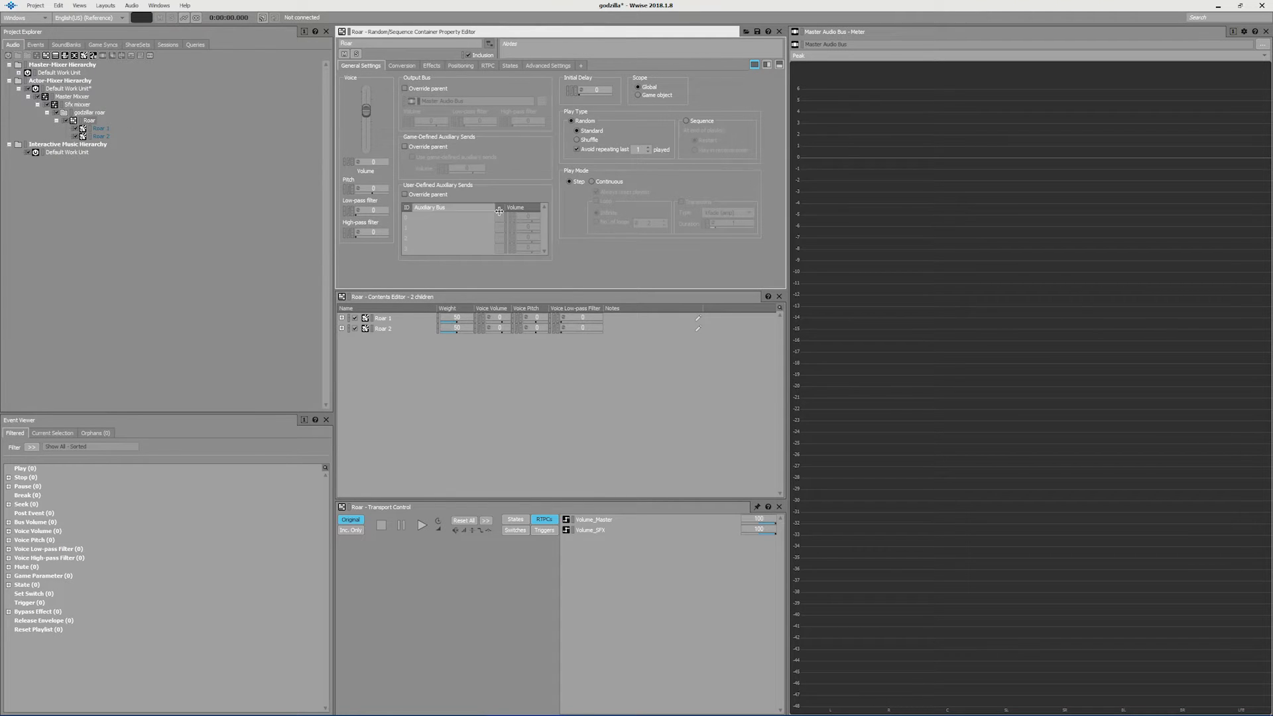
click(422, 525)
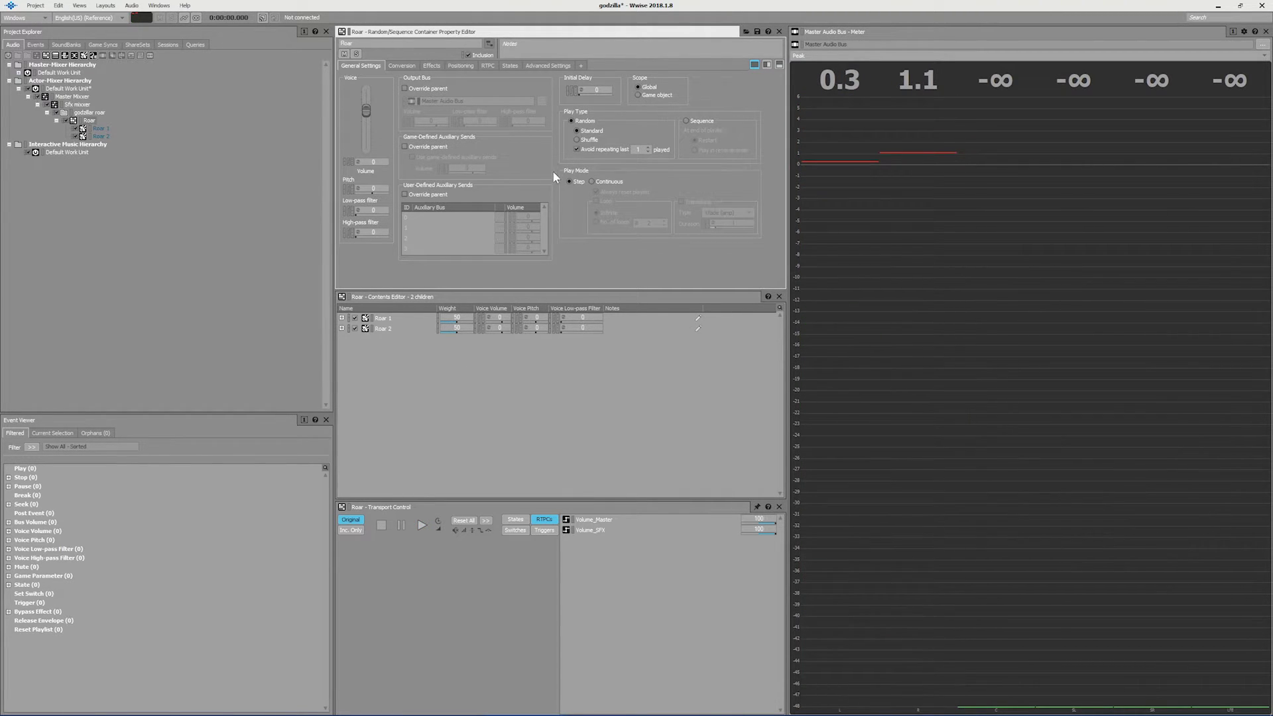
click(576, 149)
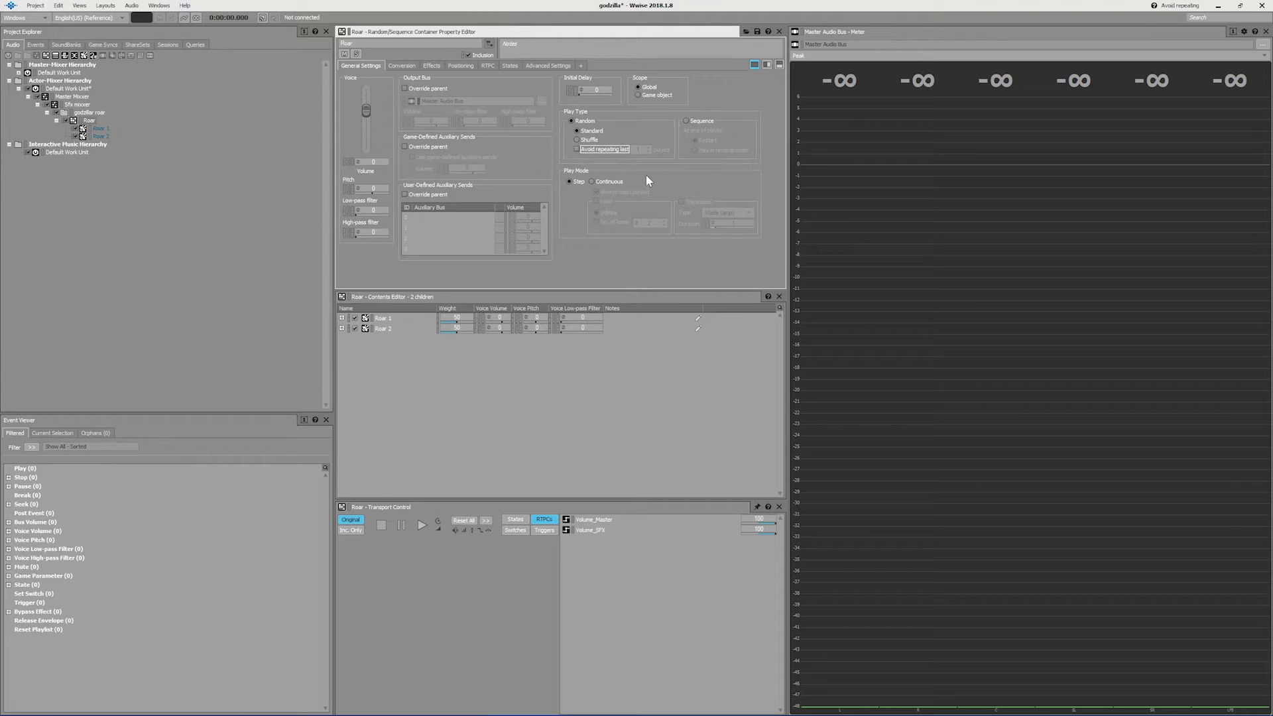
click(416, 526)
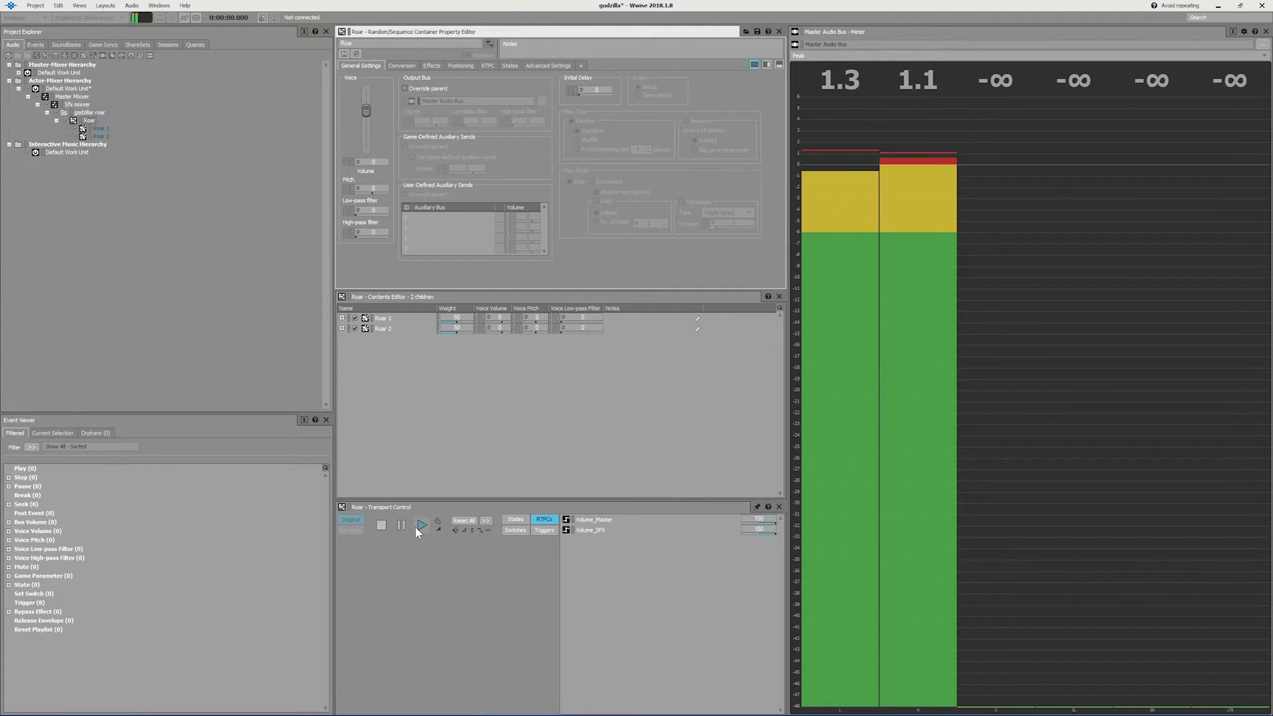
click(400, 525)
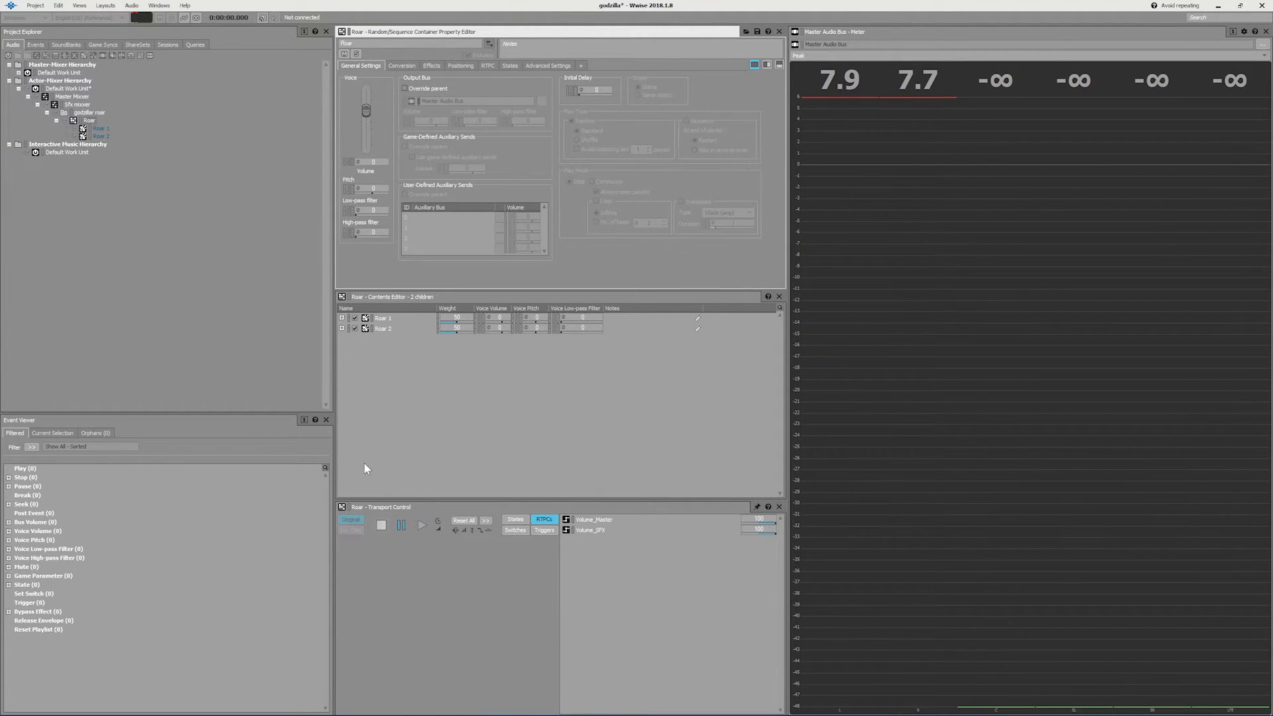
click(417, 526)
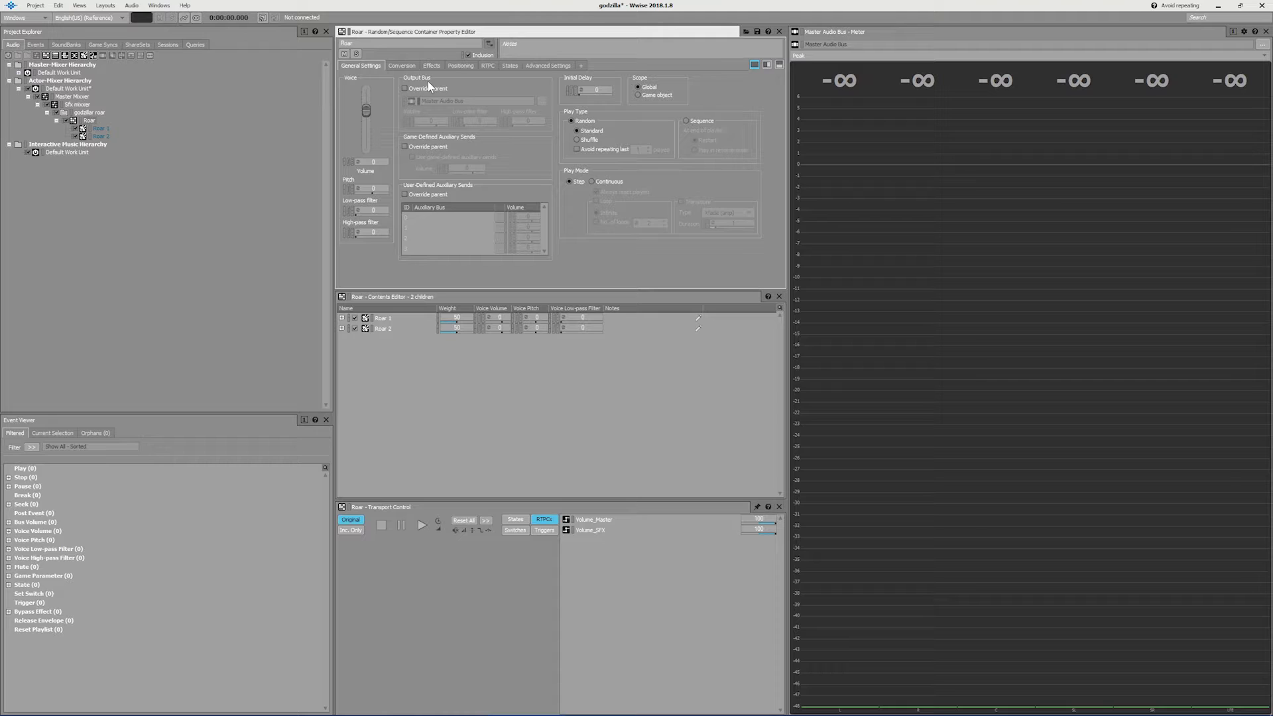
Override the parent's positioning on the Roar container and set 3D Spatialization to Position
click(410, 66)
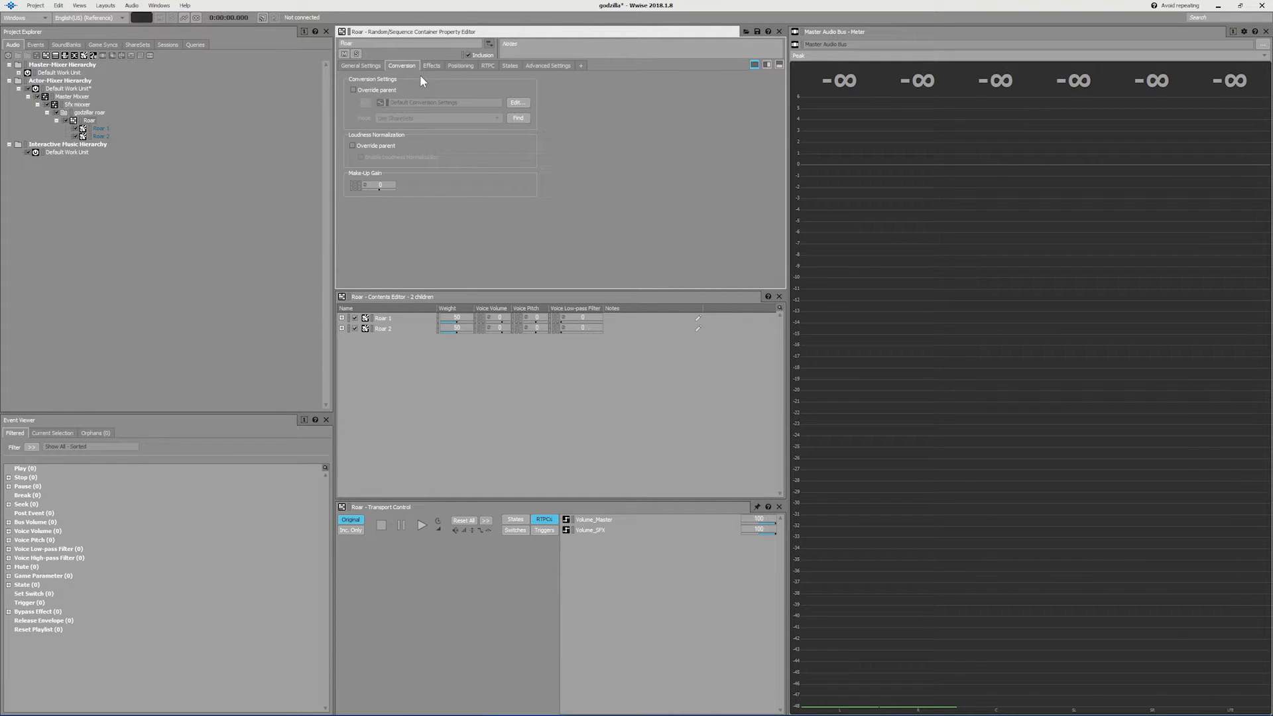
click(437, 67)
click(457, 66)
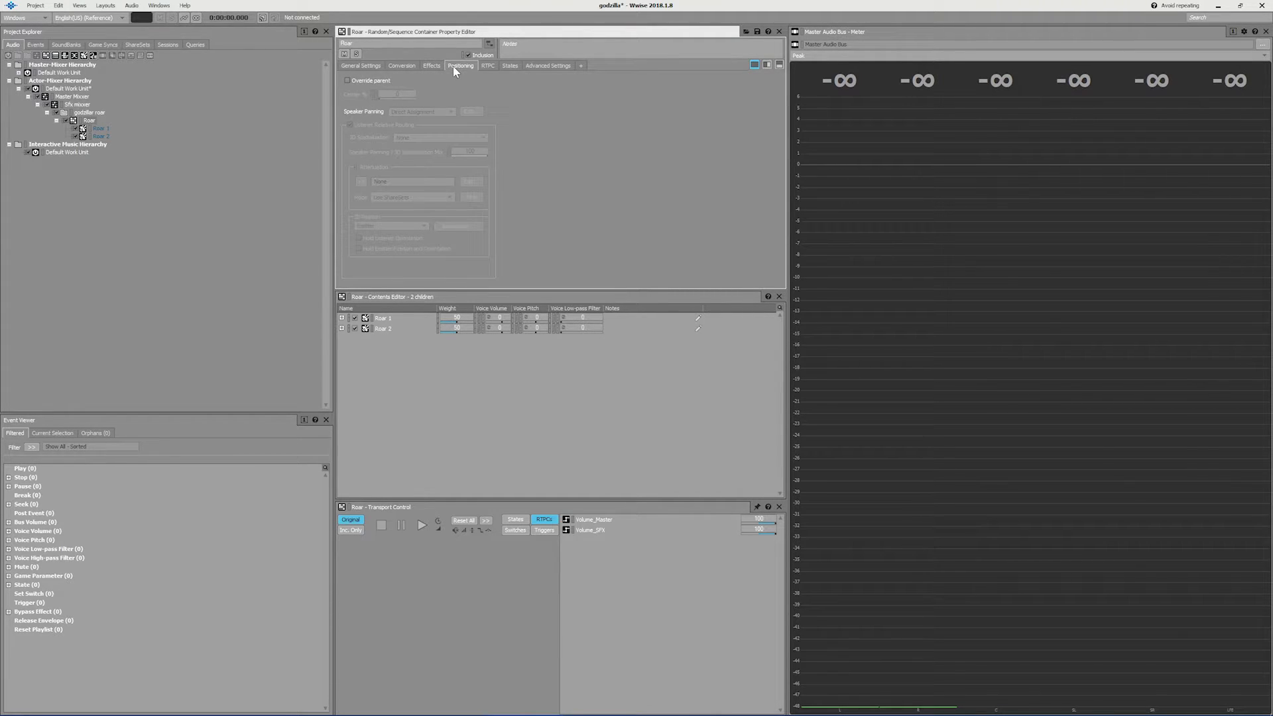
click(364, 82)
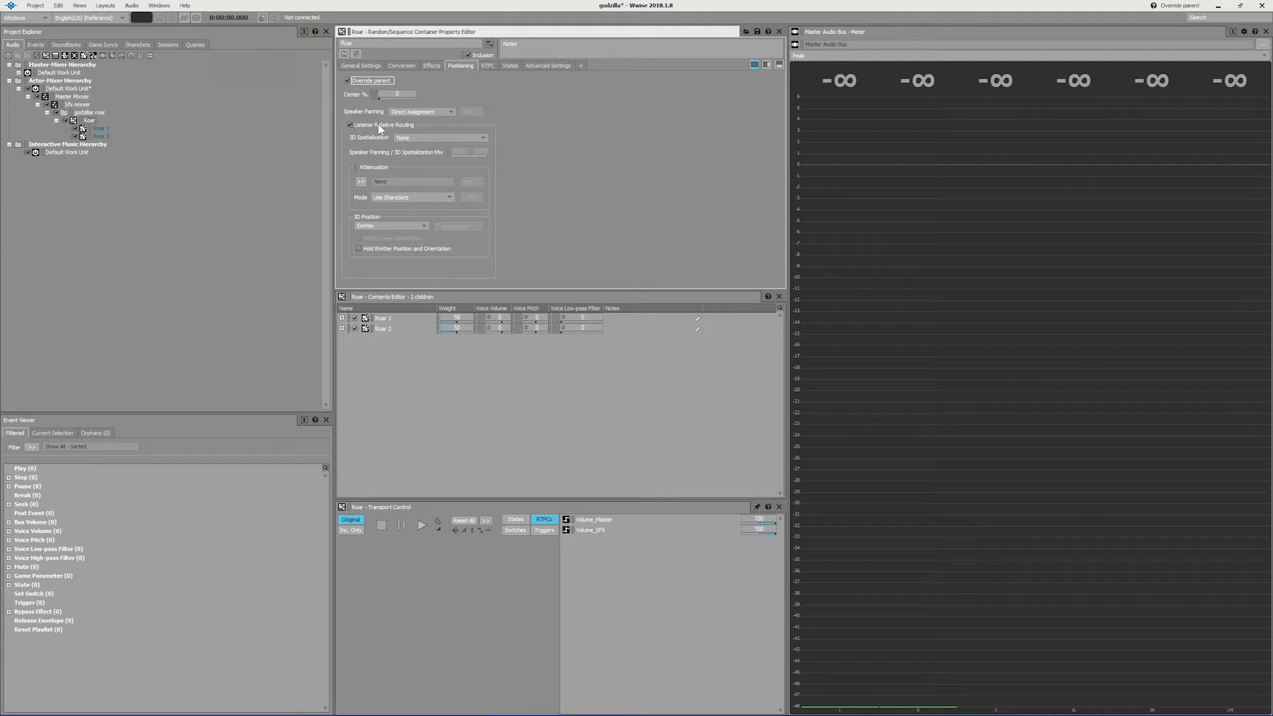
click(469, 141)
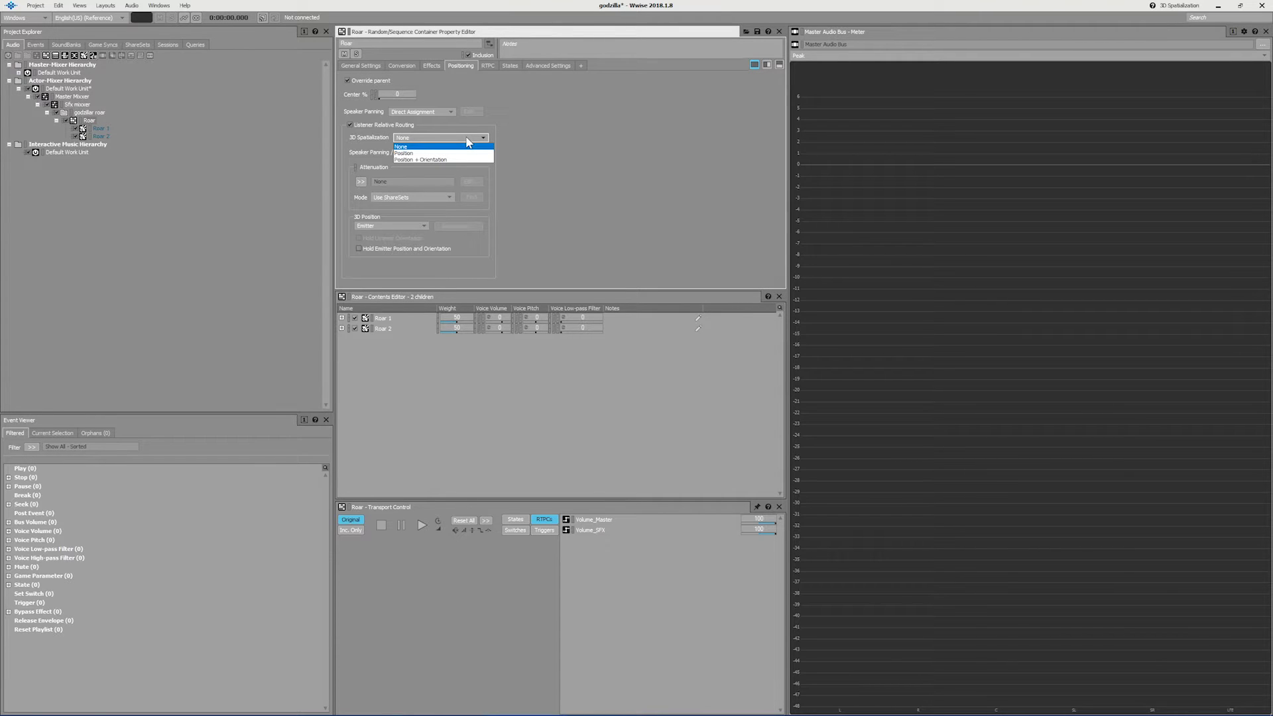
click(418, 154)
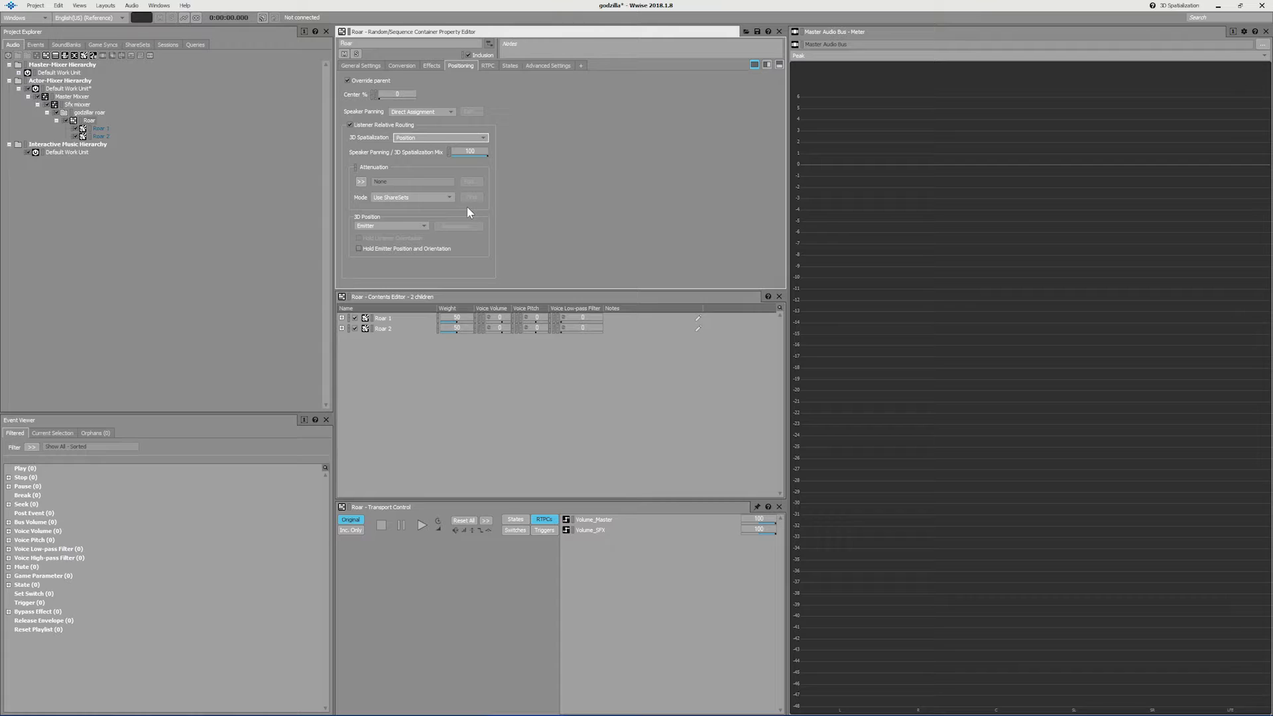
Start a new attenuation from the Attenuation Mode list and begin typing its name
click(408, 197)
click(391, 197)
text(Roartenuation)
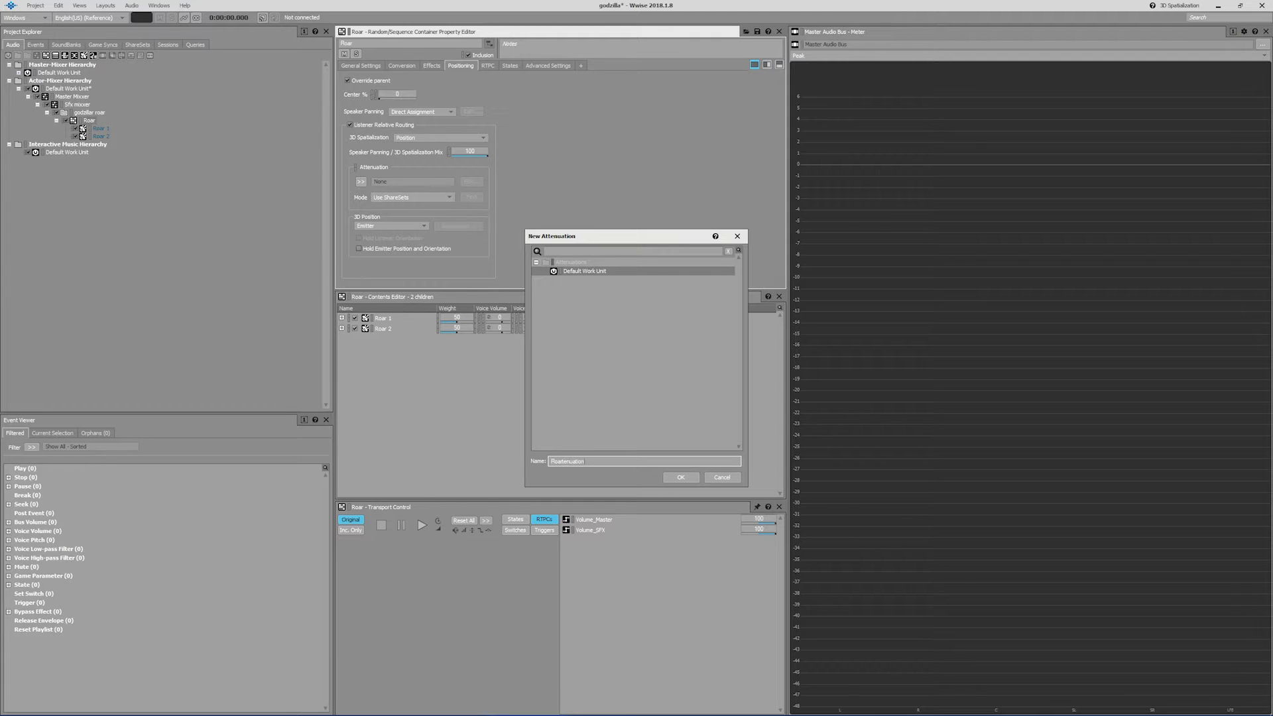
Create the Roartenuation attenuation and set its Max distance to 200 in the editor
key(Return)
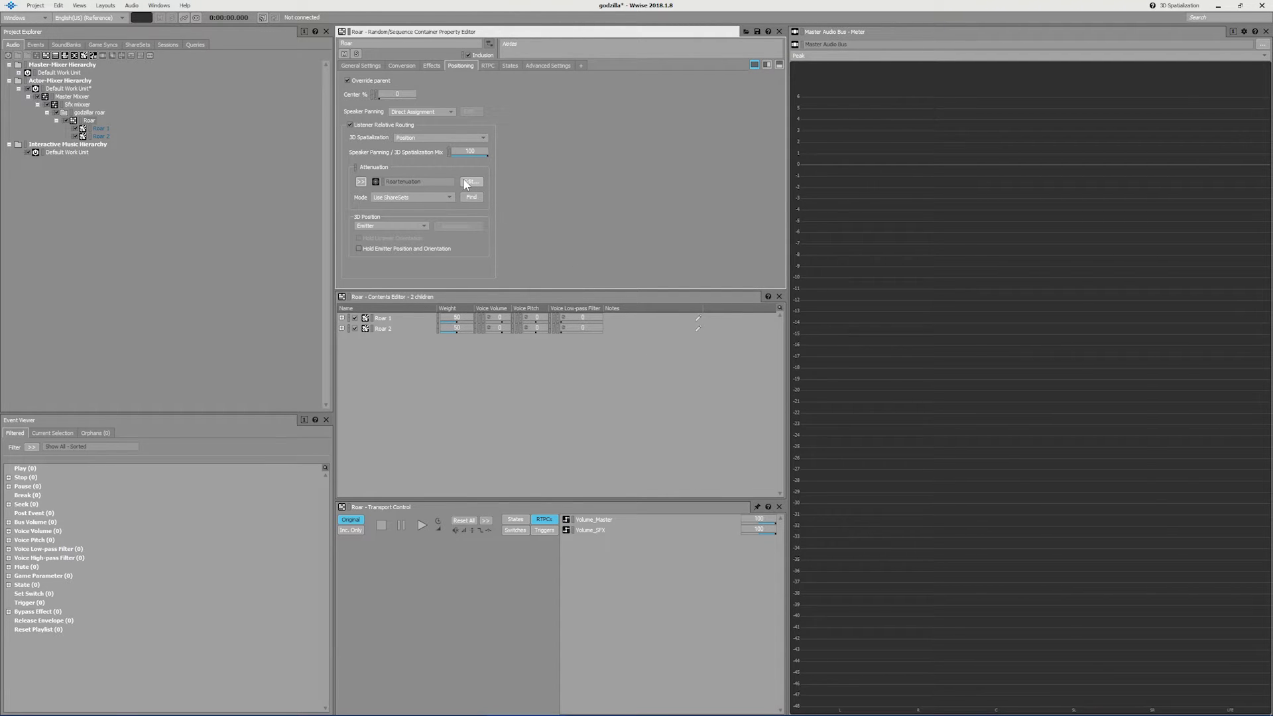
click(468, 181)
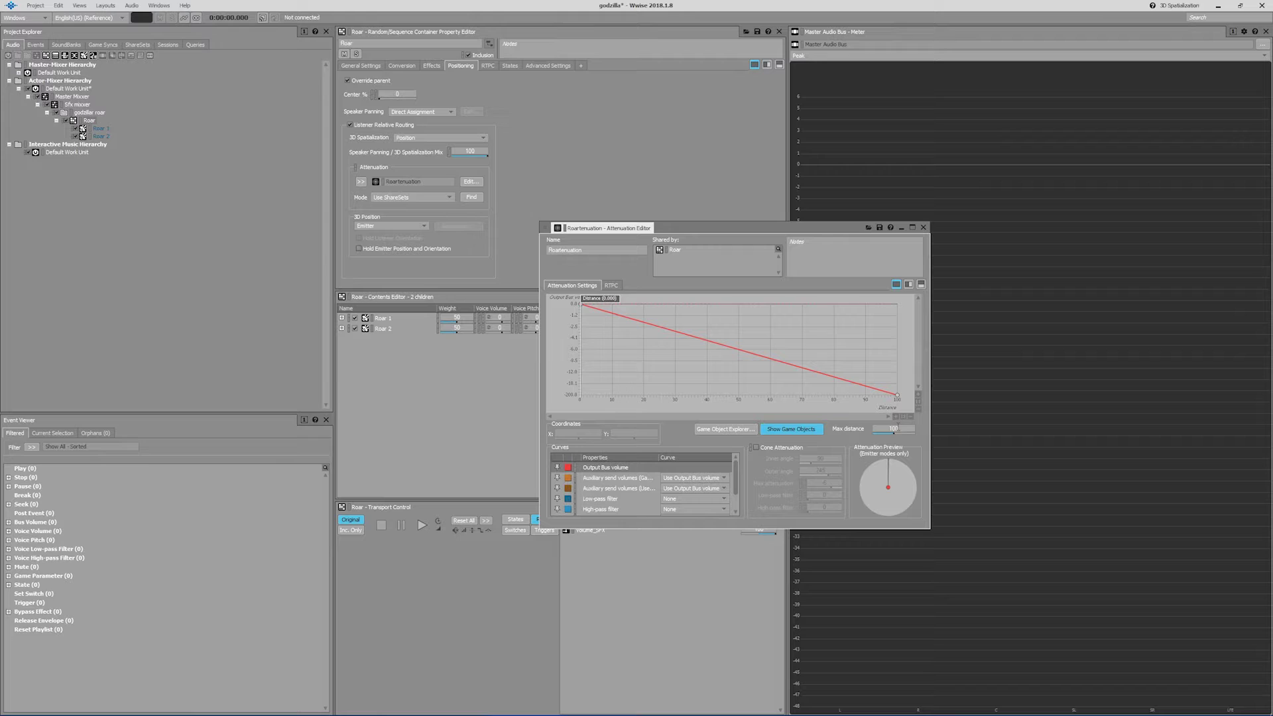
click(911, 430)
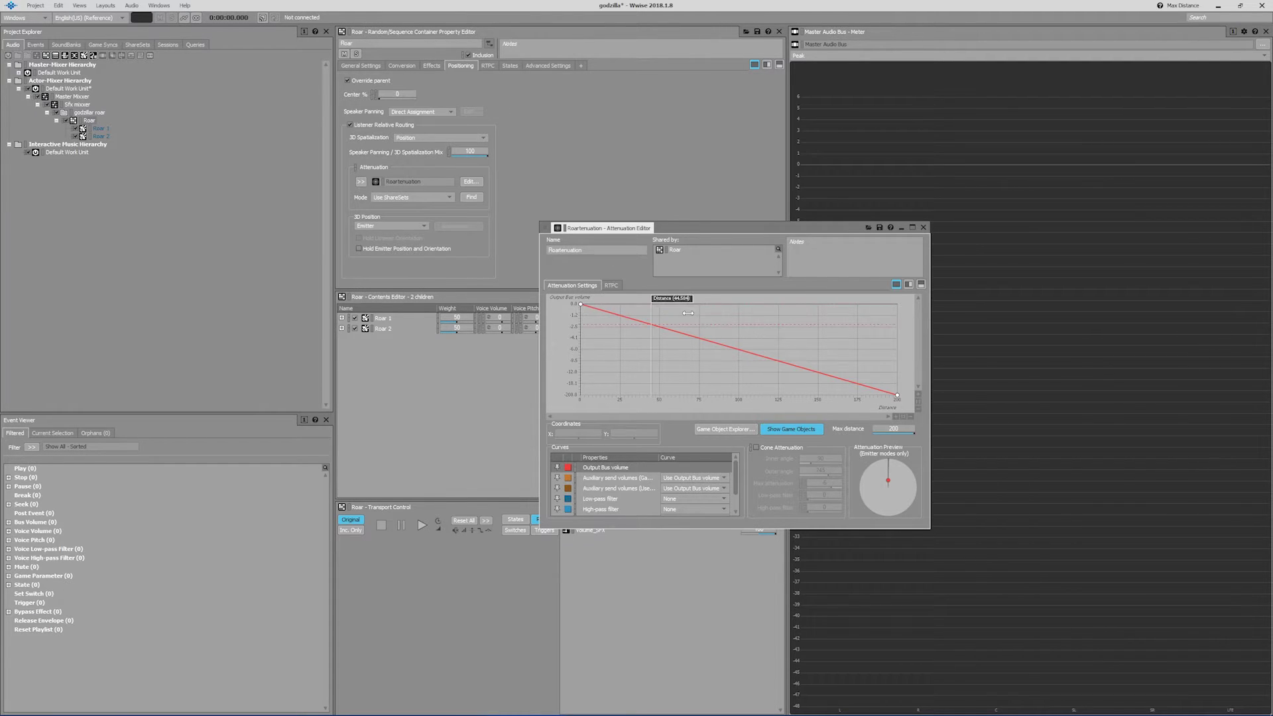
Preview the roar at different listener distances and emitter angles with cone attenuation on and off, then close the editor
key(space)
drag(617, 298, 861, 305)
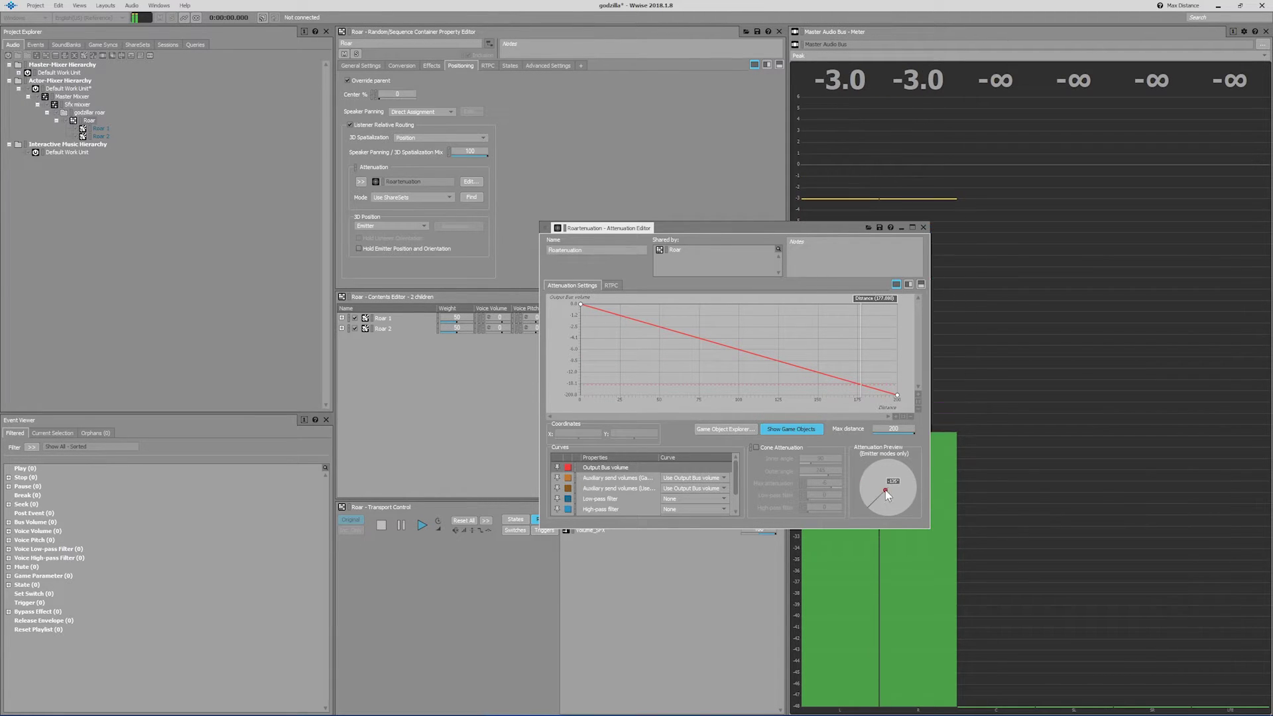
drag(882, 503, 892, 472)
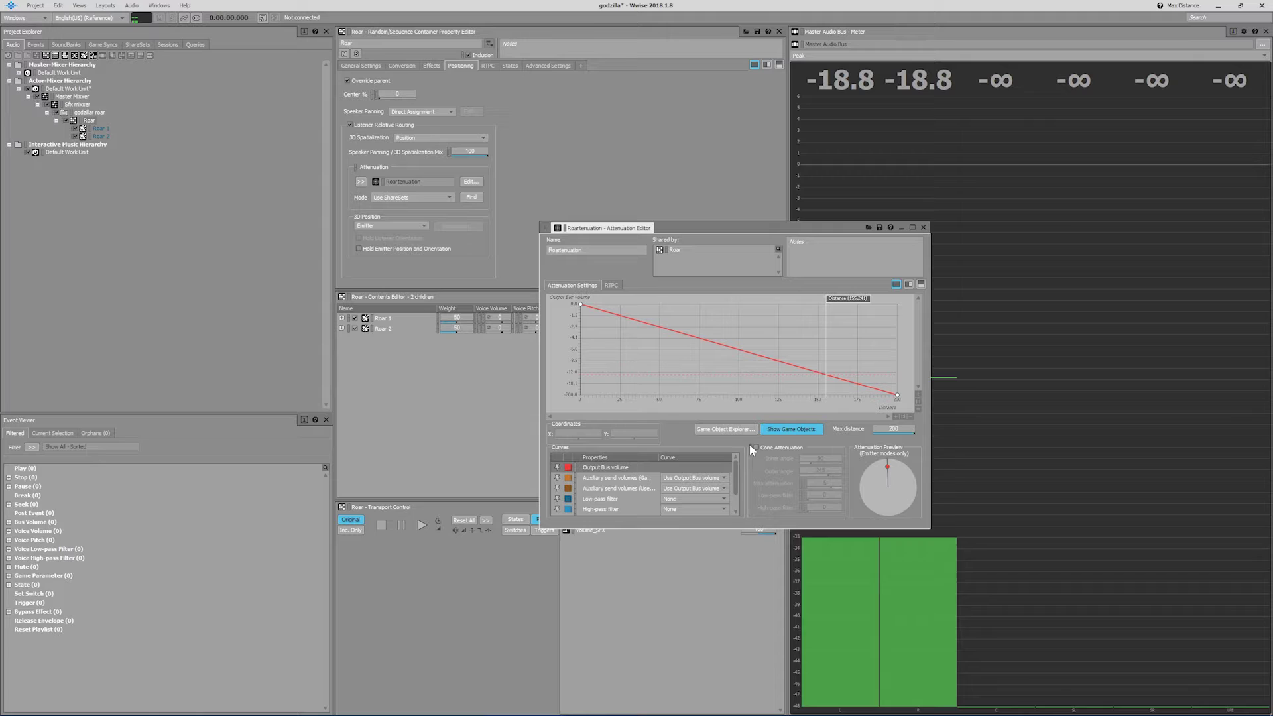
click(772, 448)
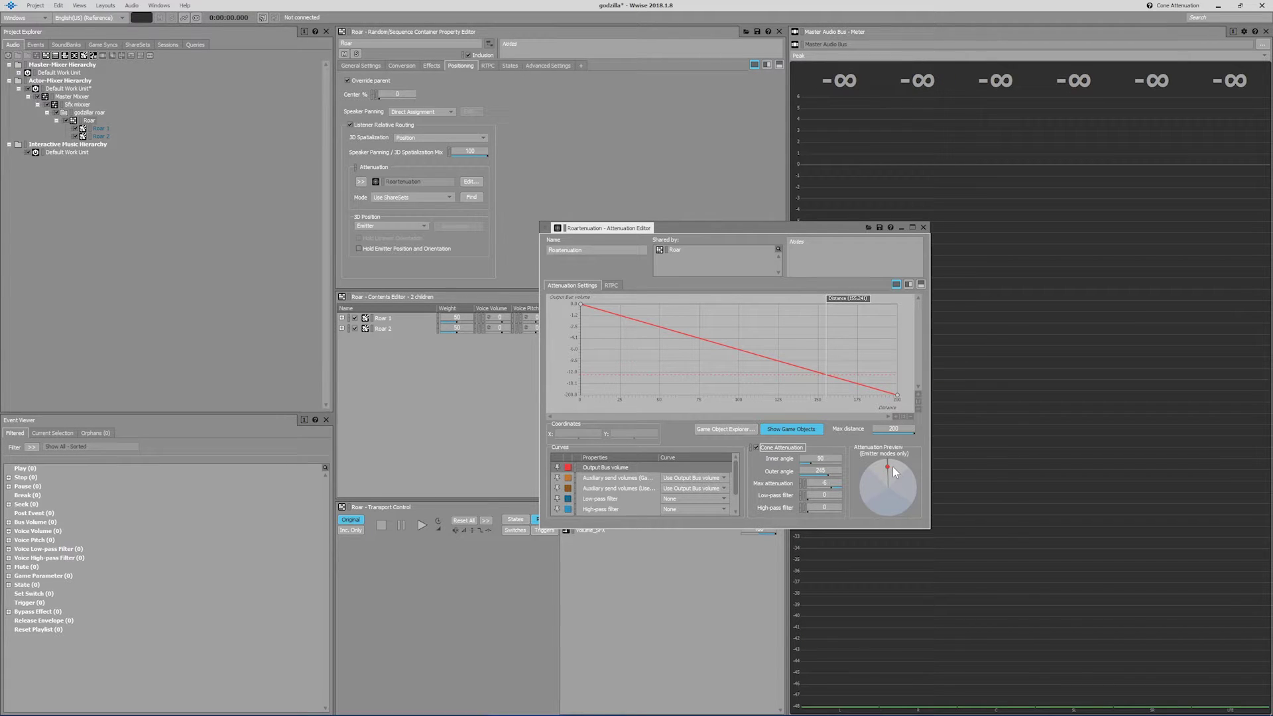
drag(887, 467, 891, 499)
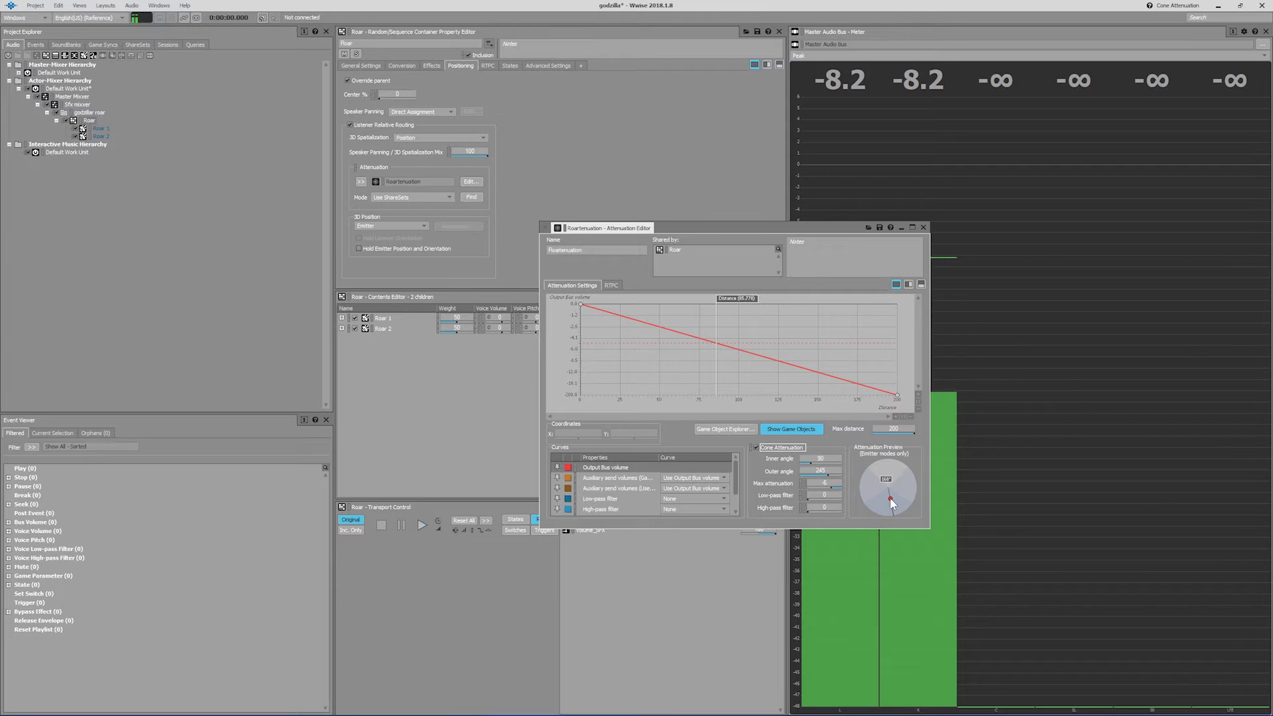
drag(890, 498, 881, 472)
click(757, 448)
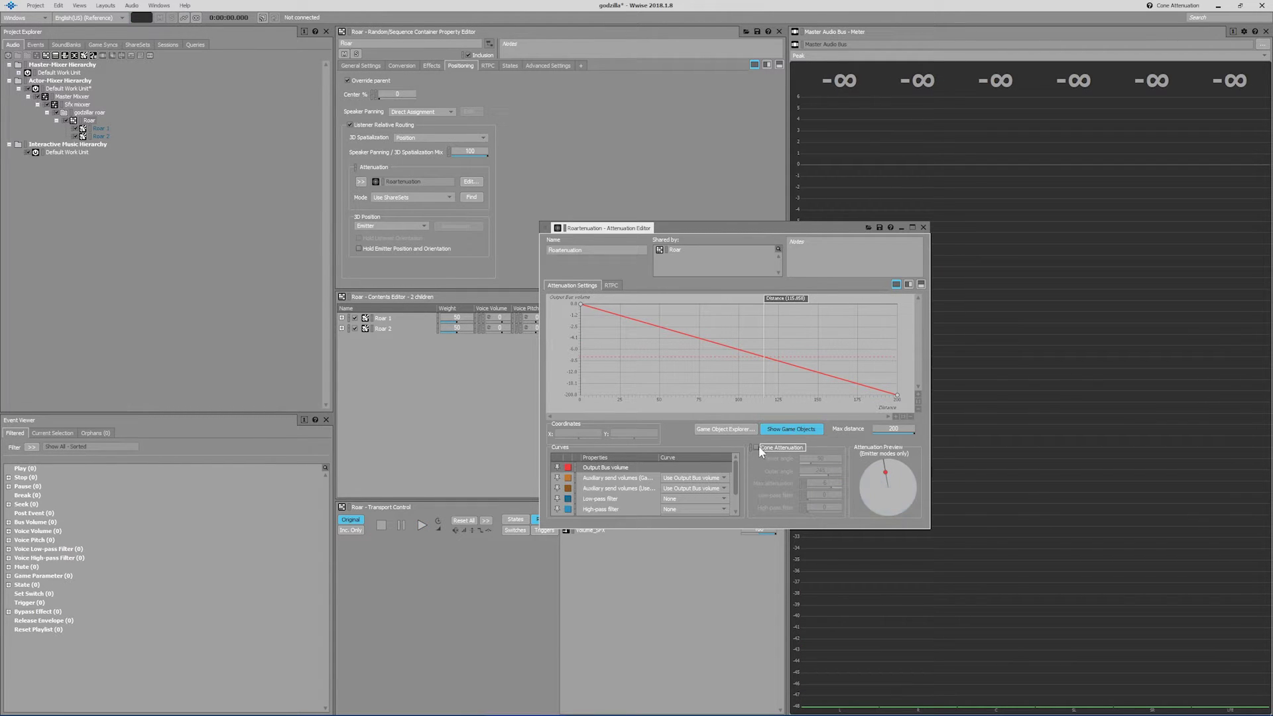
click(924, 228)
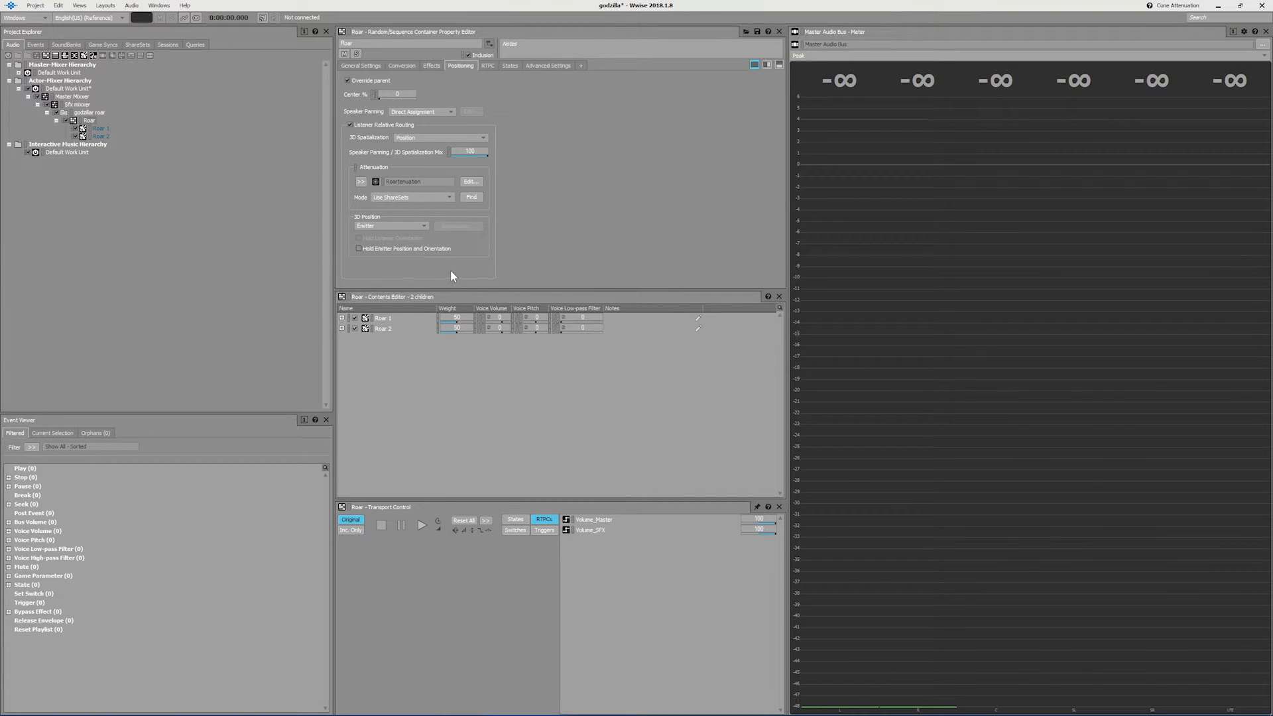
Set the Master Mixxer's Default Conversion Settings format to Vorbis
click(394, 66)
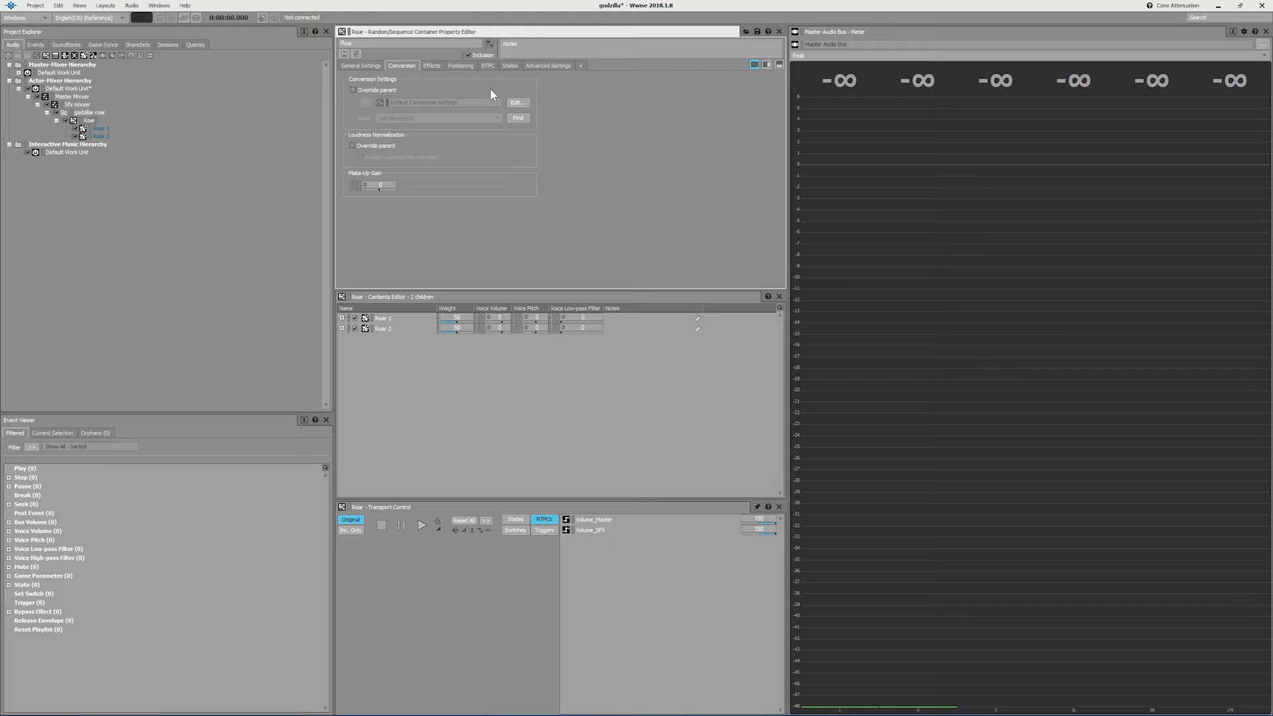
click(85, 98)
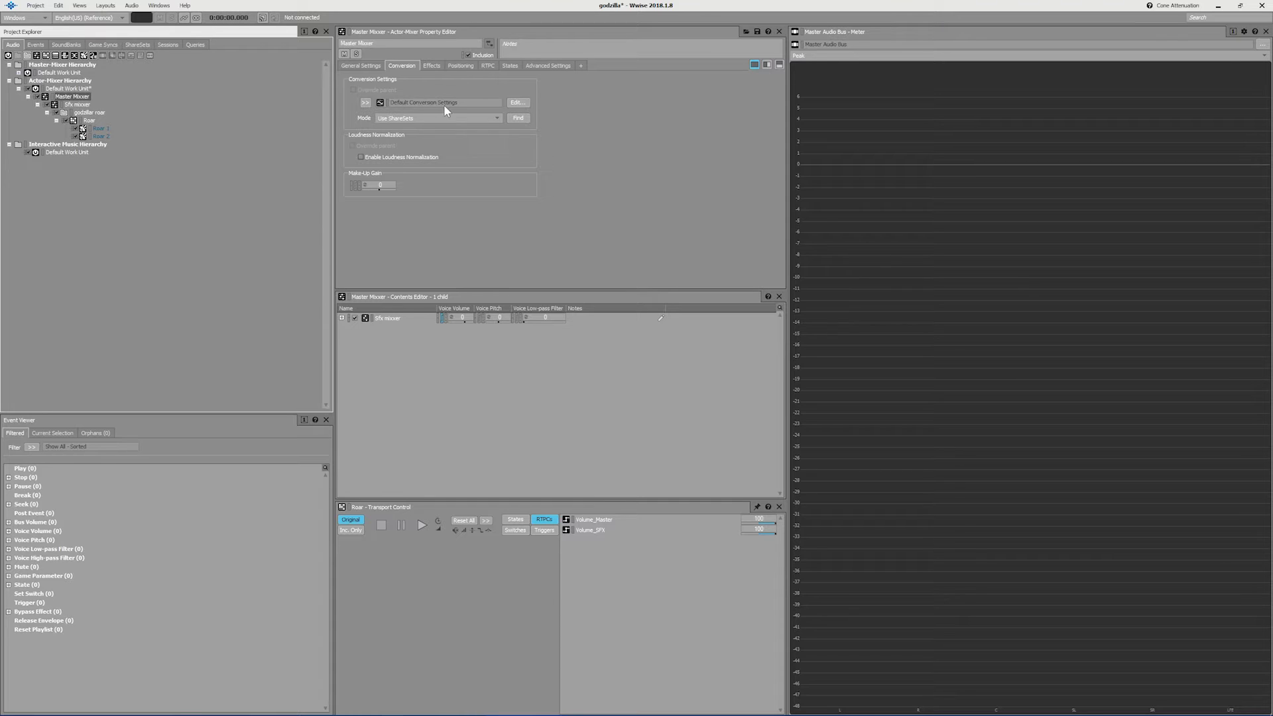
click(516, 103)
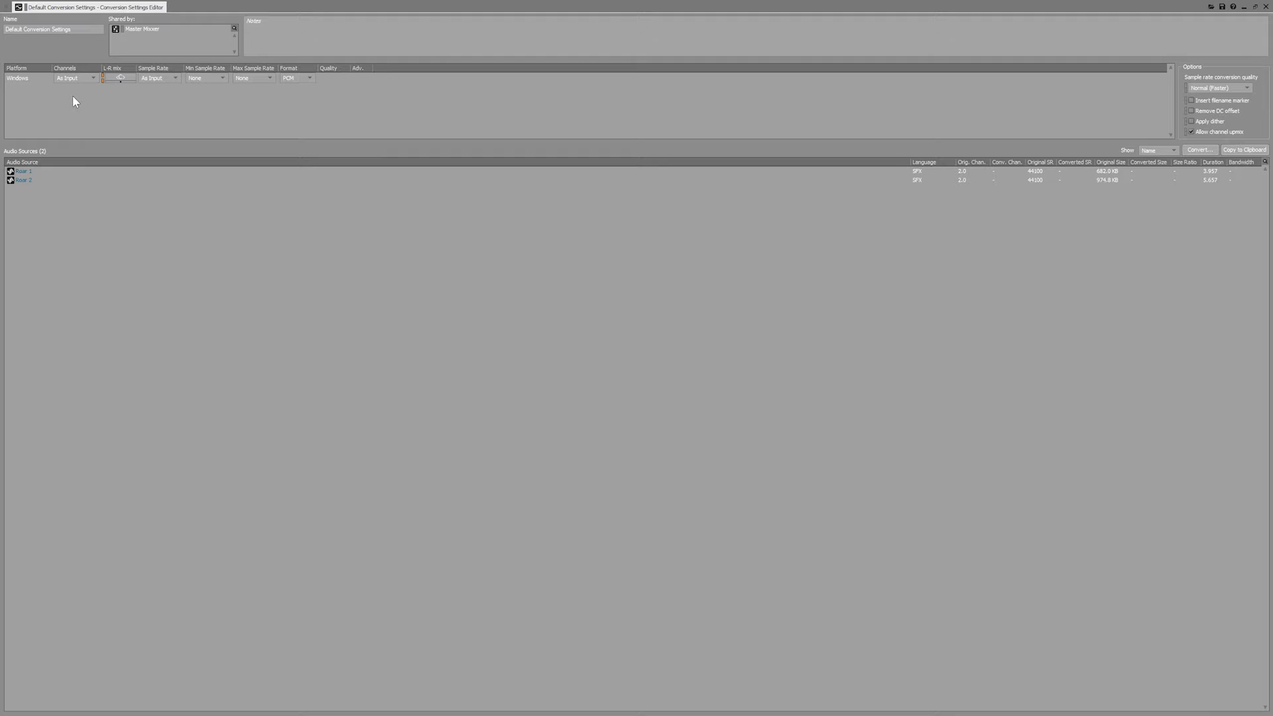
click(296, 78)
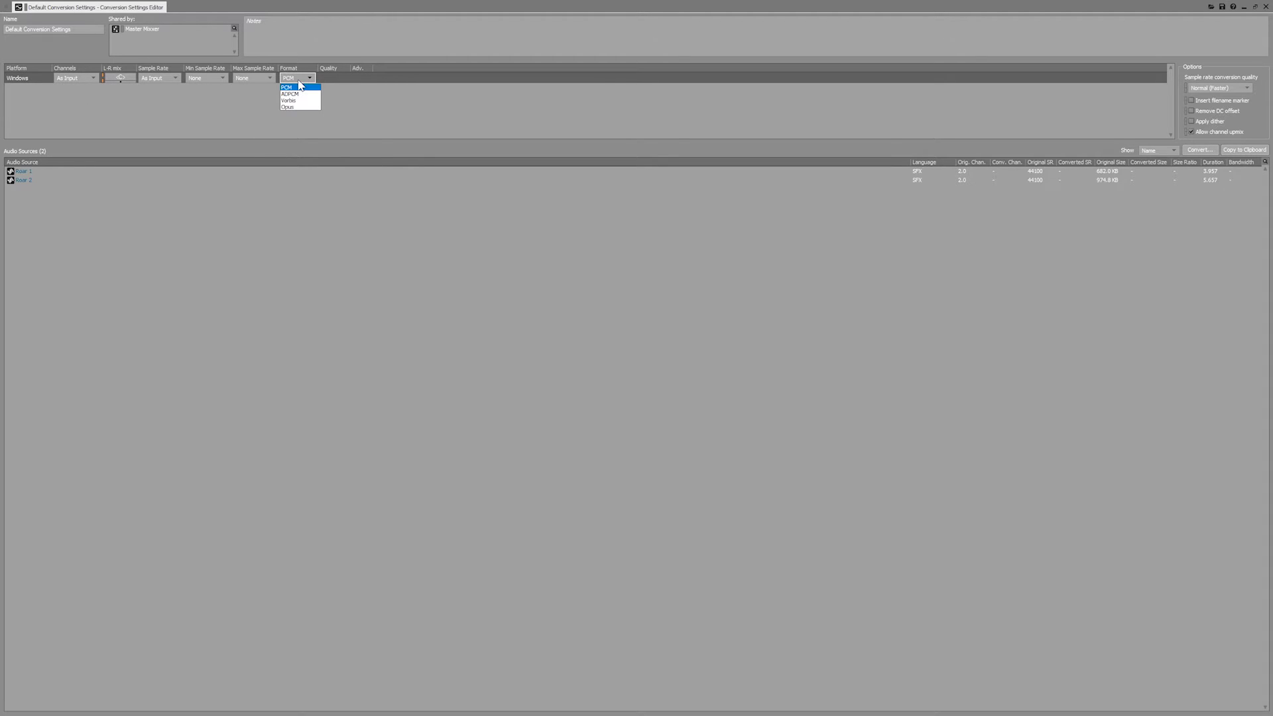
click(301, 100)
click(360, 78)
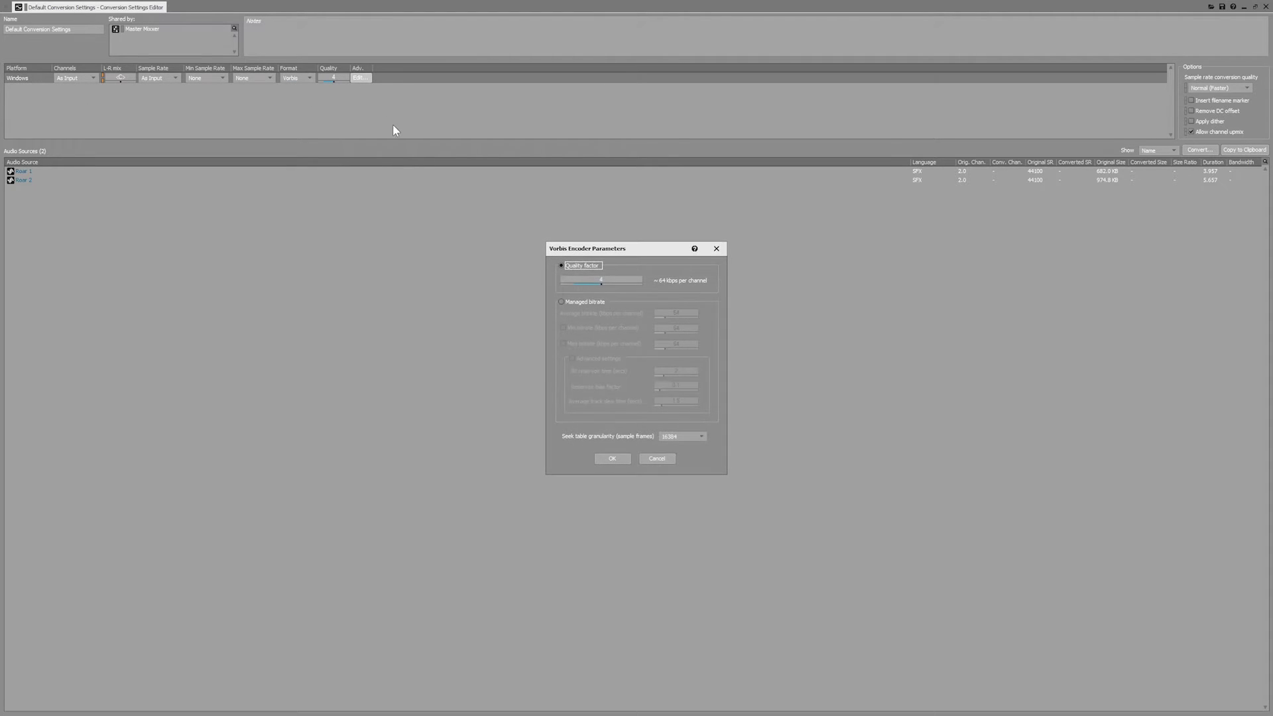
click(719, 251)
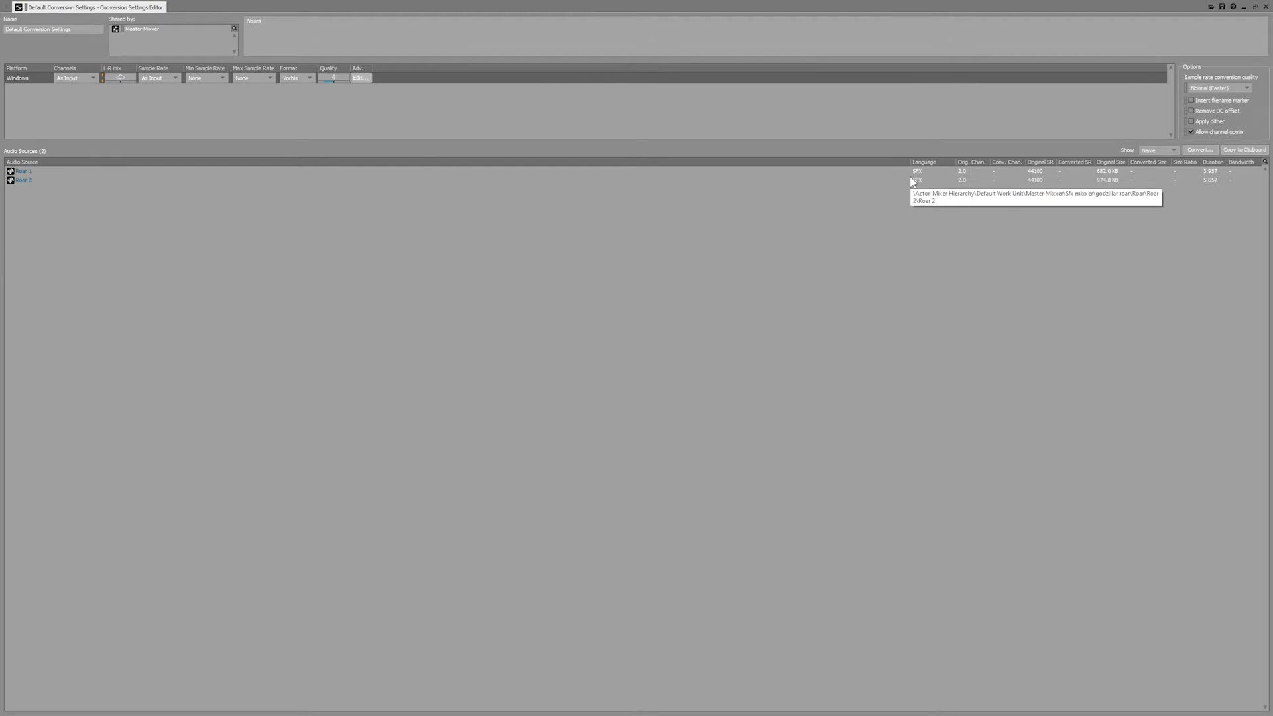
Convert both Roar audio sources for Windows, then close the conversion settings editor
click(922, 172)
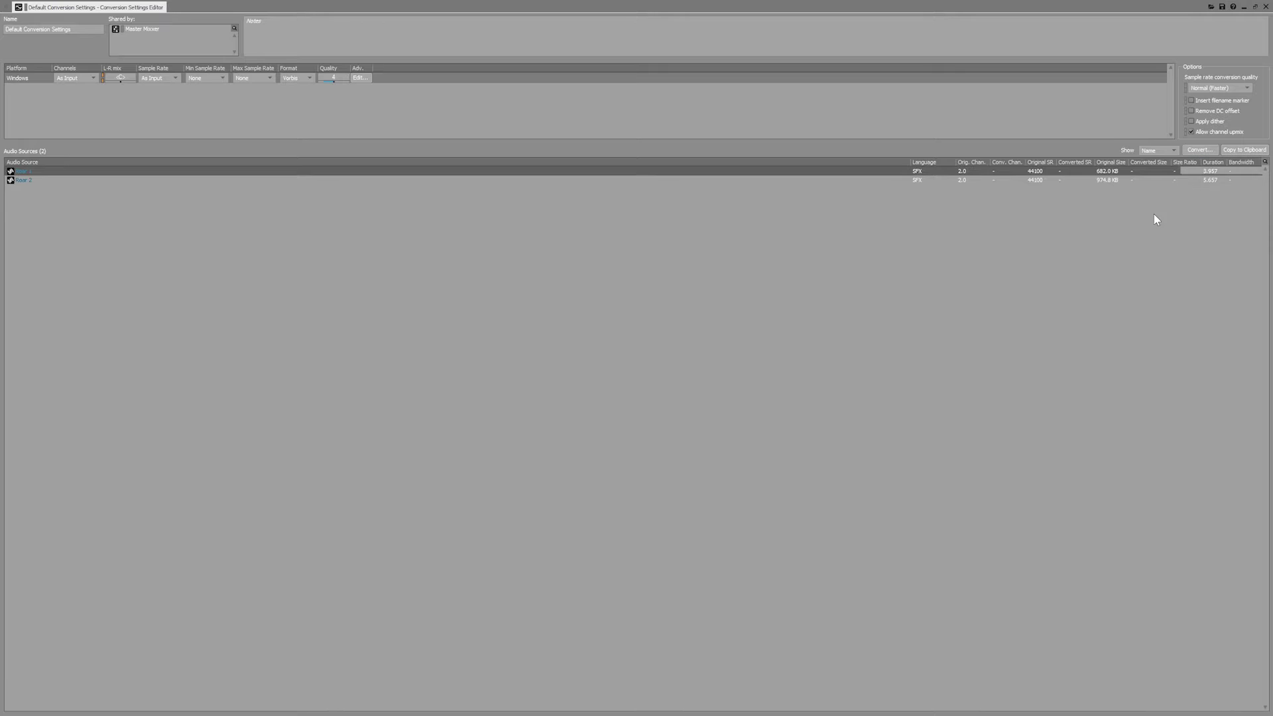
click(1154, 214)
click(1213, 154)
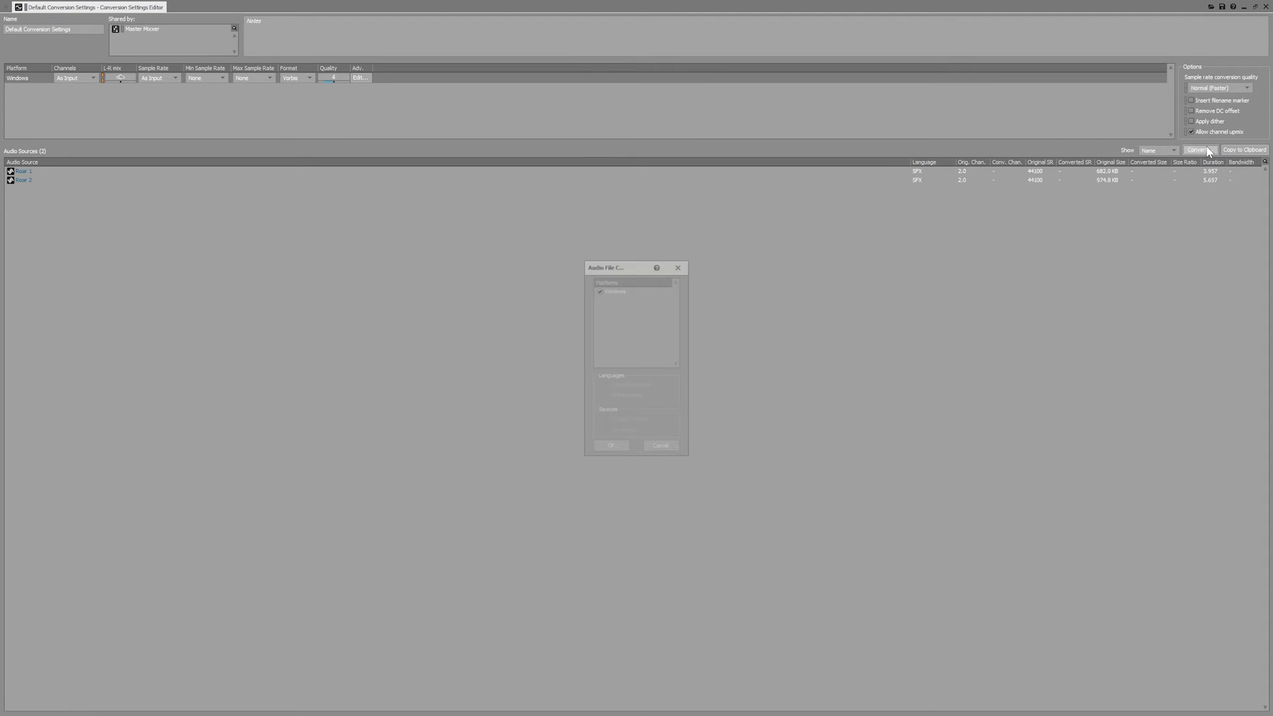
click(613, 451)
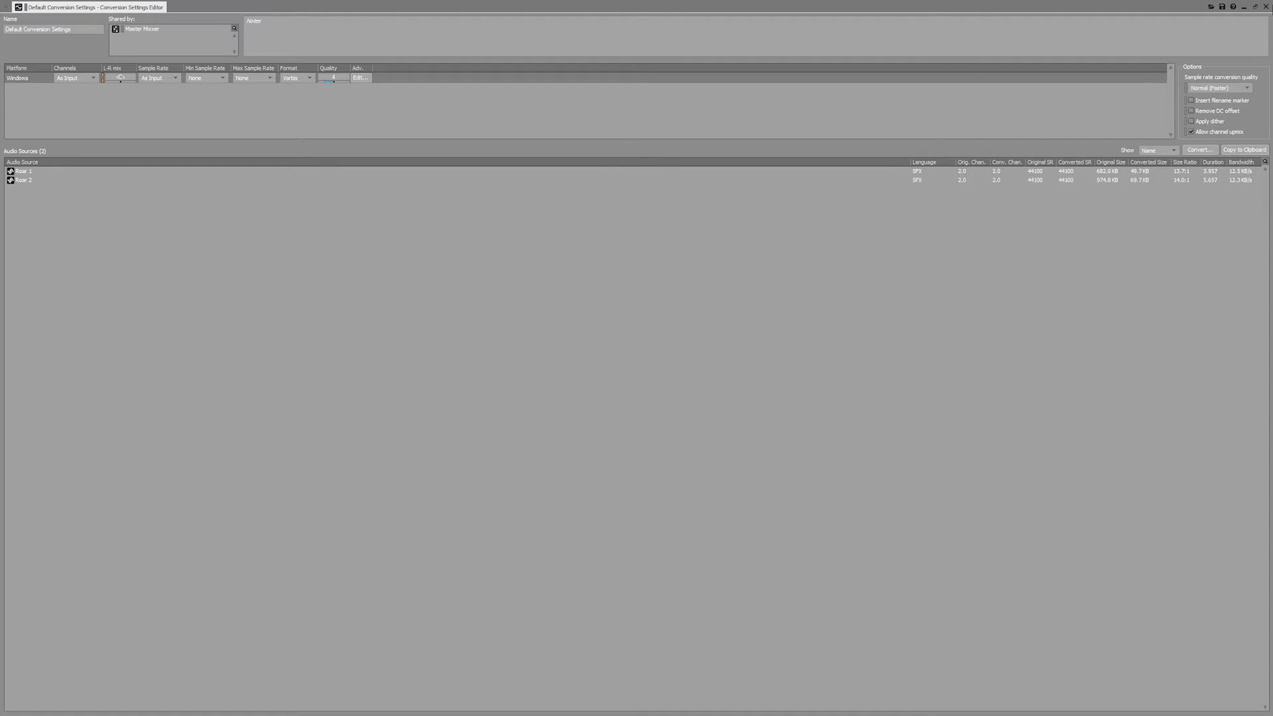
click(1266, 6)
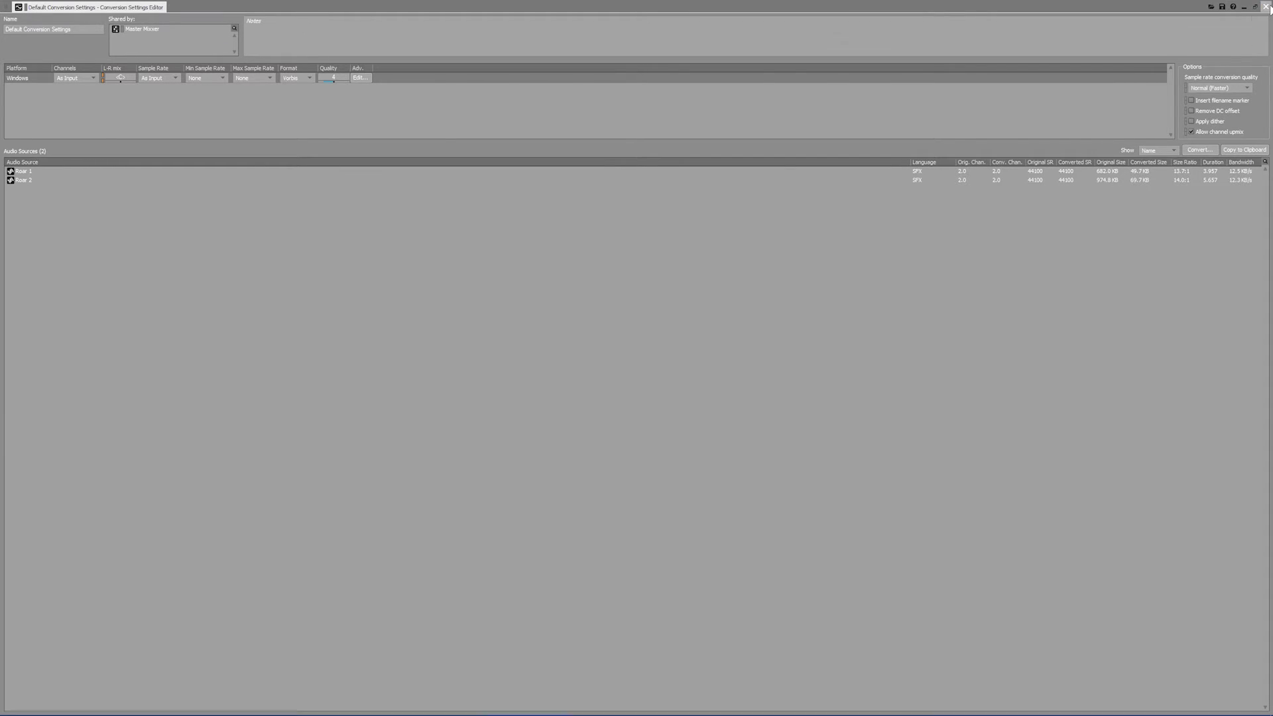
Audition Roar 1, comparing the converted Vorbis version with the original
click(101, 128)
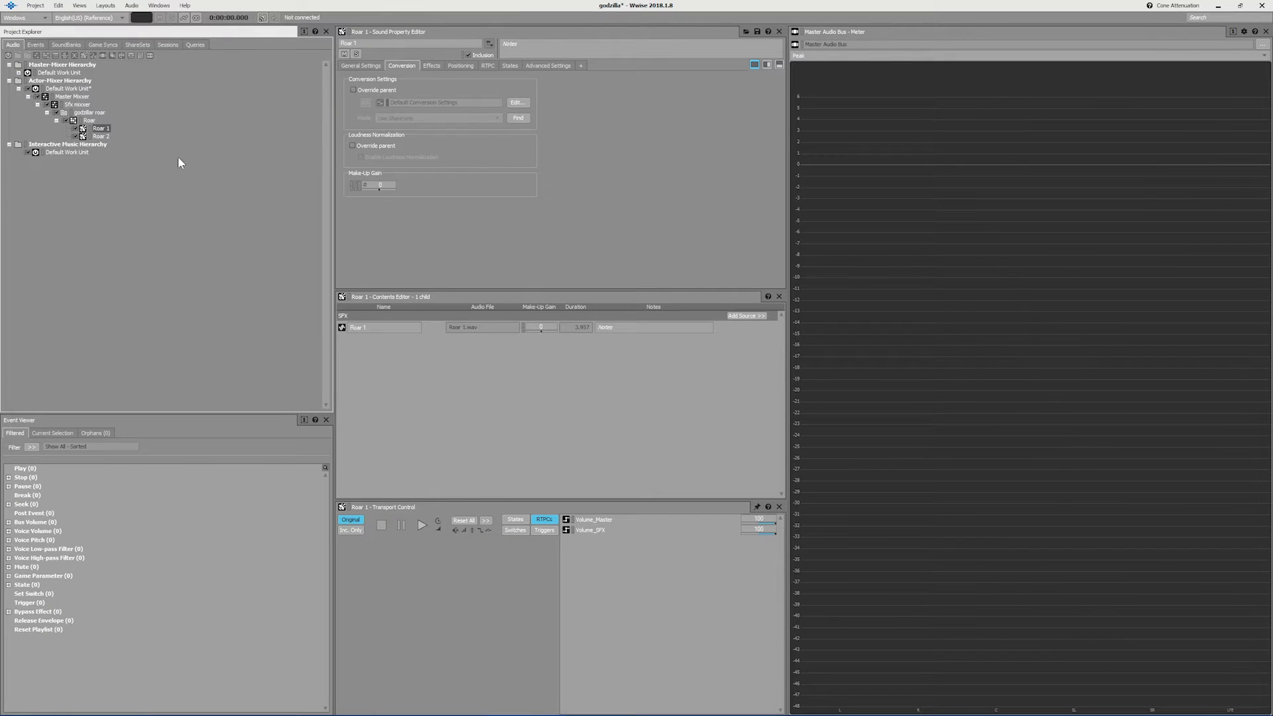
key(space)
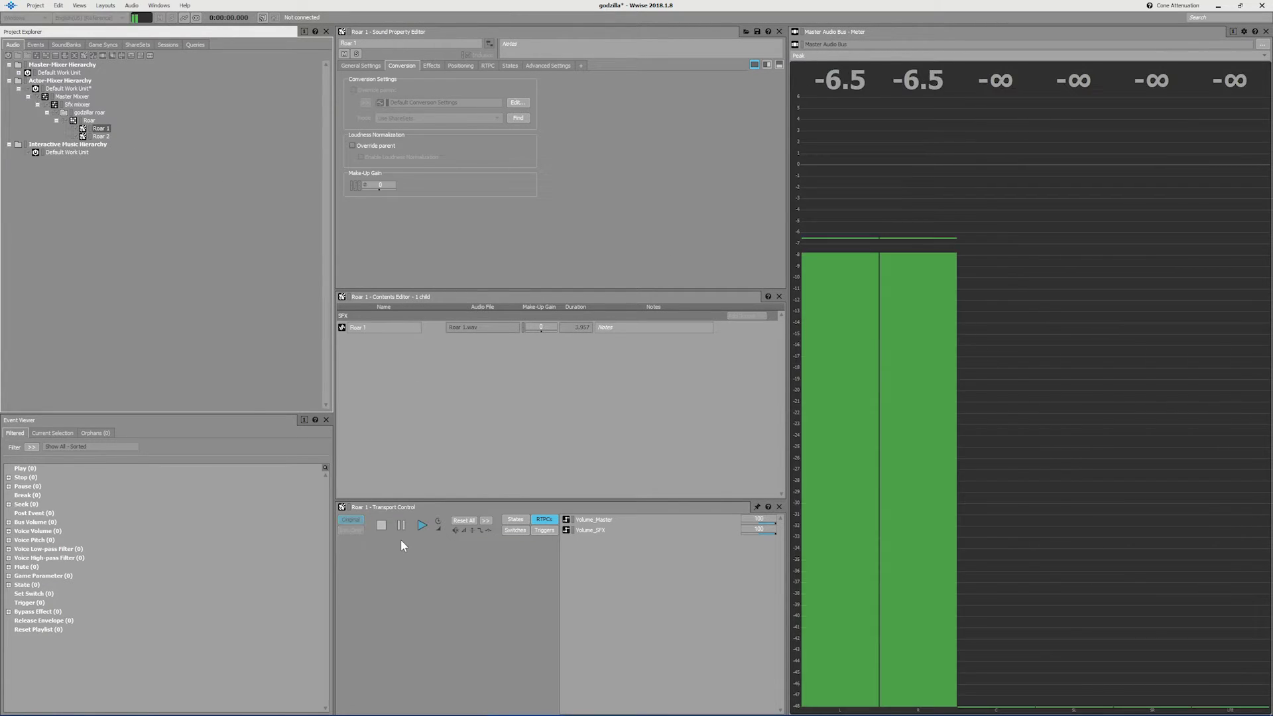
click(345, 515)
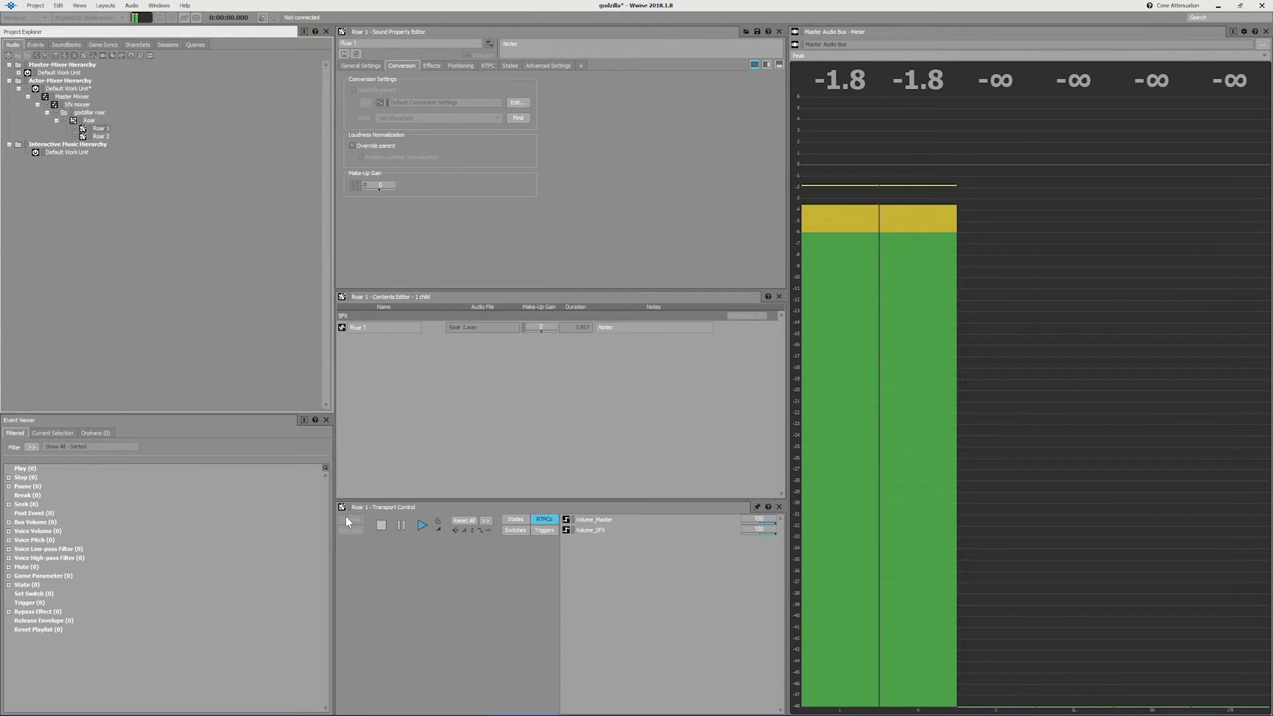
click(349, 524)
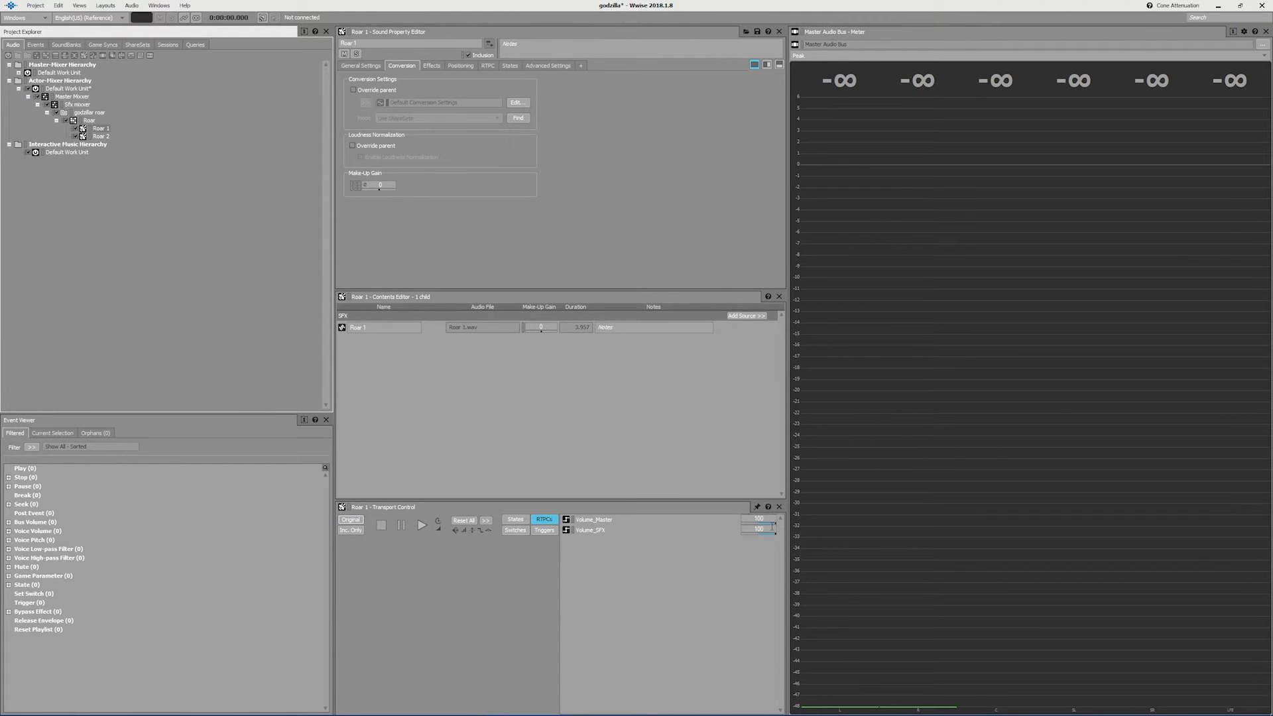
key(space)
Lower Volume_Master, raise Volume_SFX to 100, and bring up the Roar container's settings
mouse_move(769, 520)
mouse_down()
mouse_move(740, 531)
mouse_move(762, 530)
mouse_up()
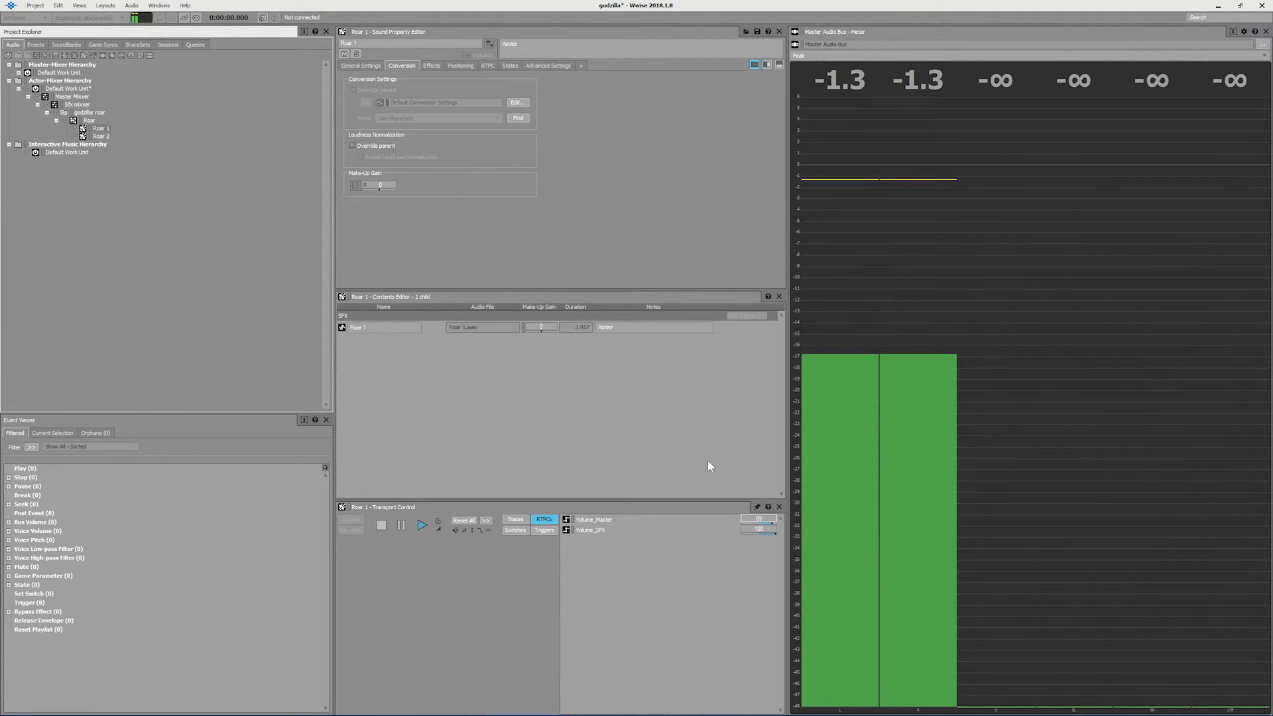
key(space)
click(759, 541)
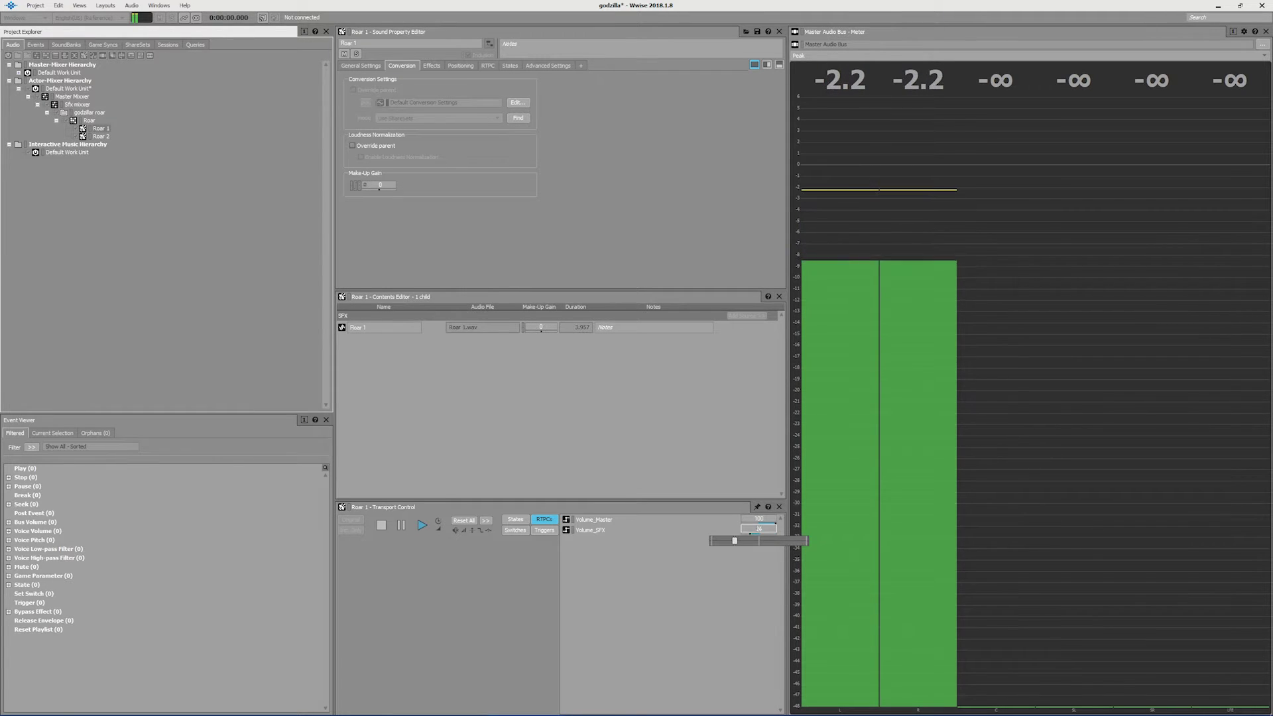
drag(760, 541, 808, 541)
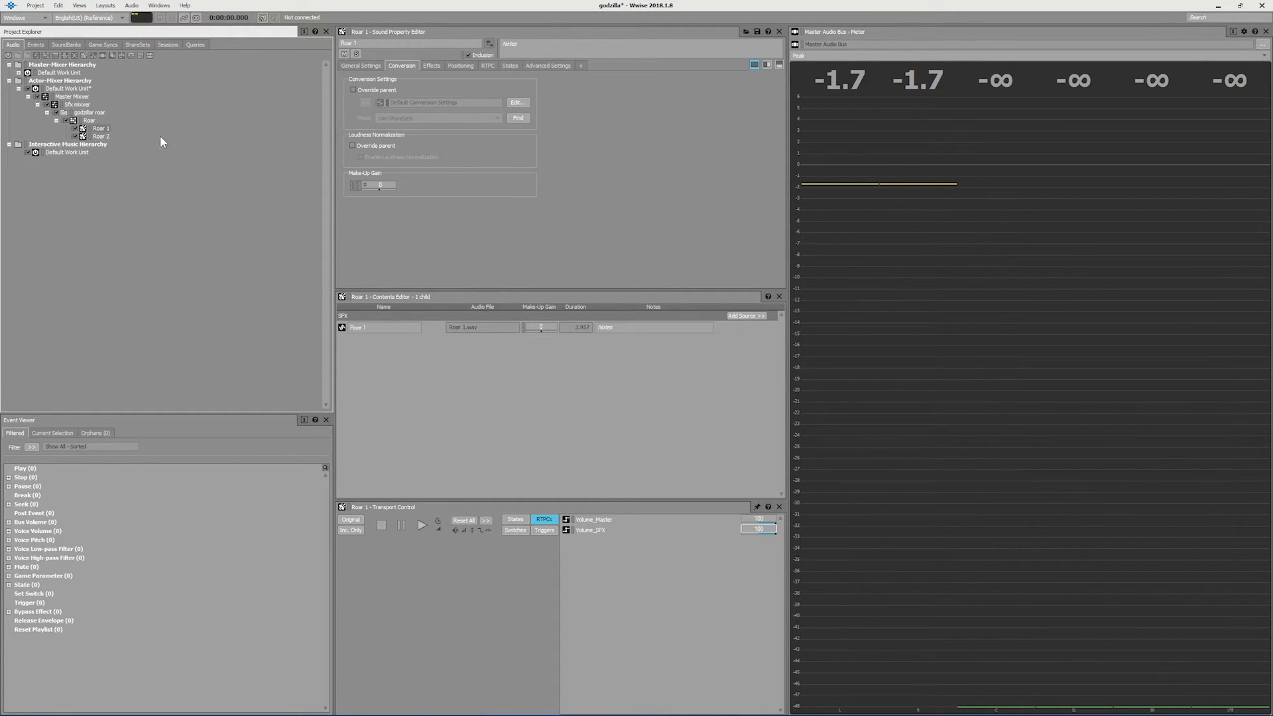
click(88, 121)
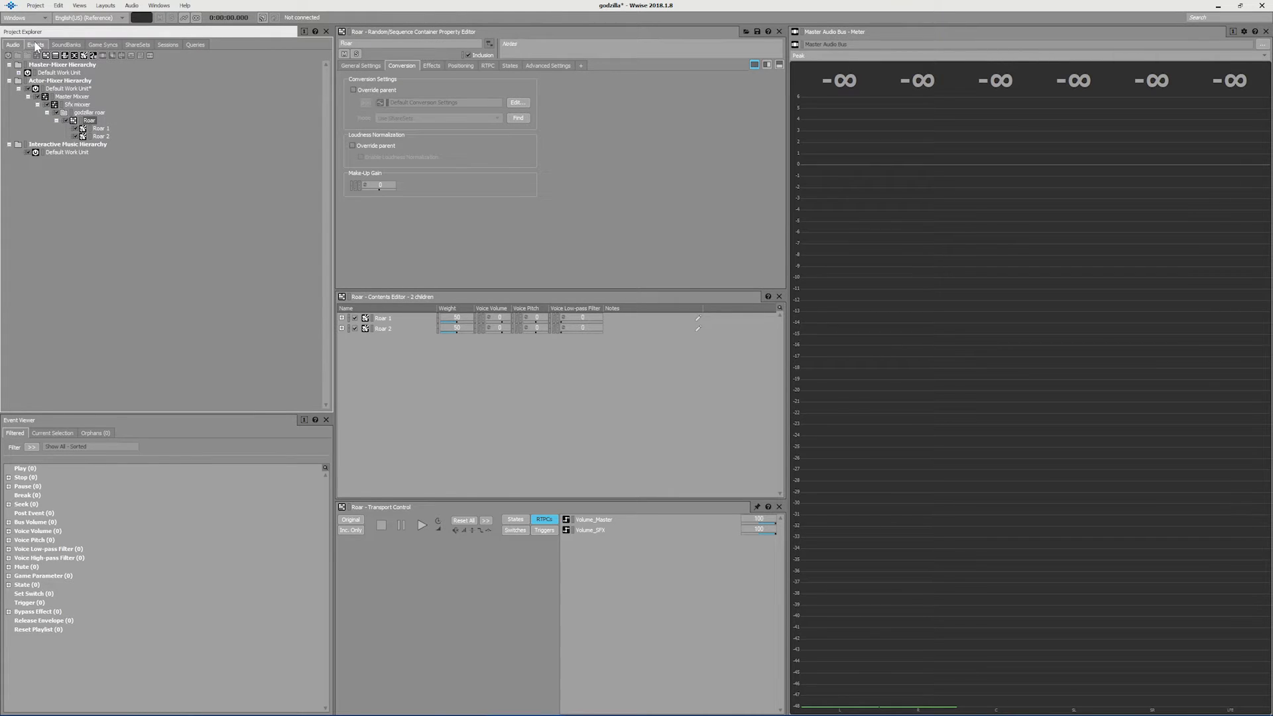
Add a new Play event named Roar under the Events Default Work Unit
click(106, 5)
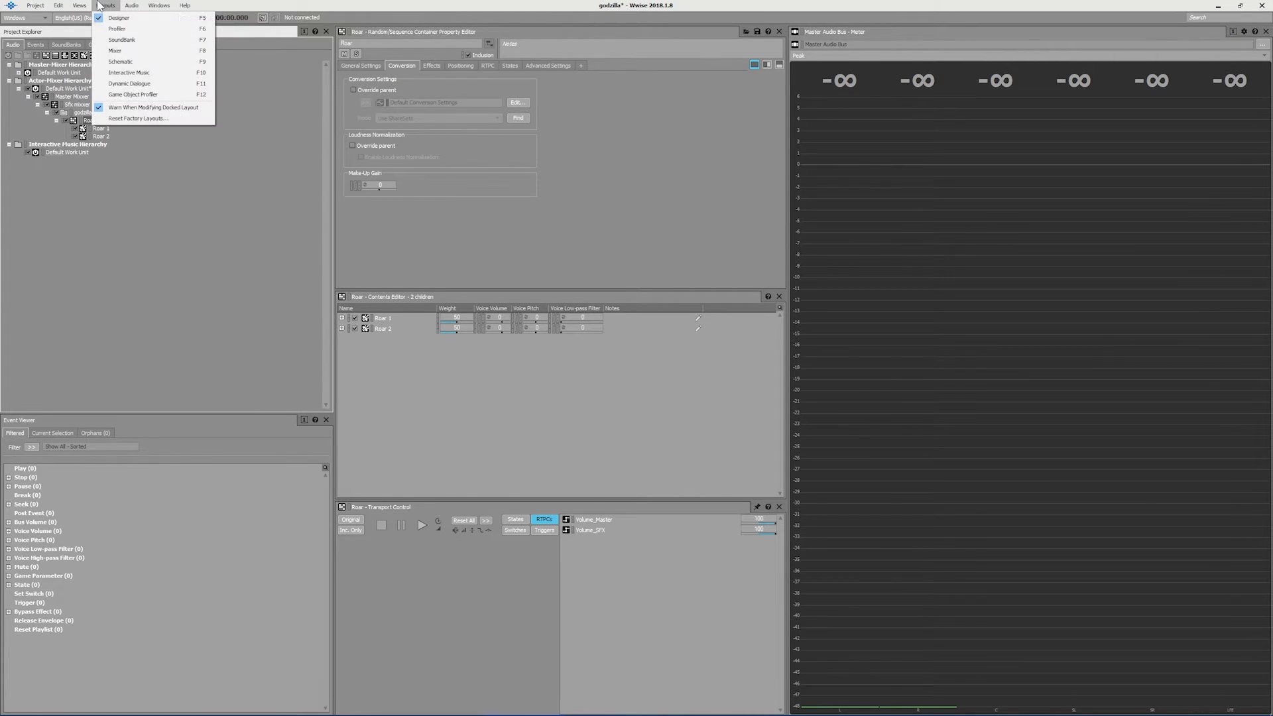
click(74, 216)
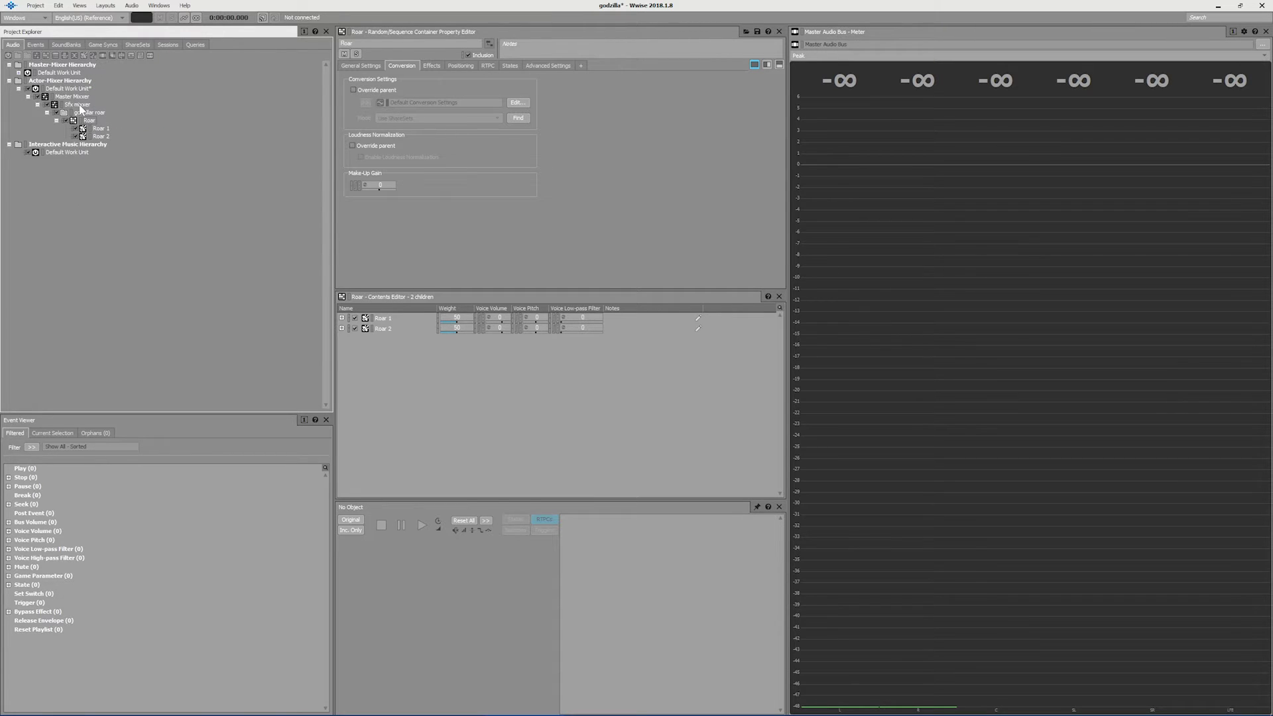
click(36, 44)
right_click(43, 72)
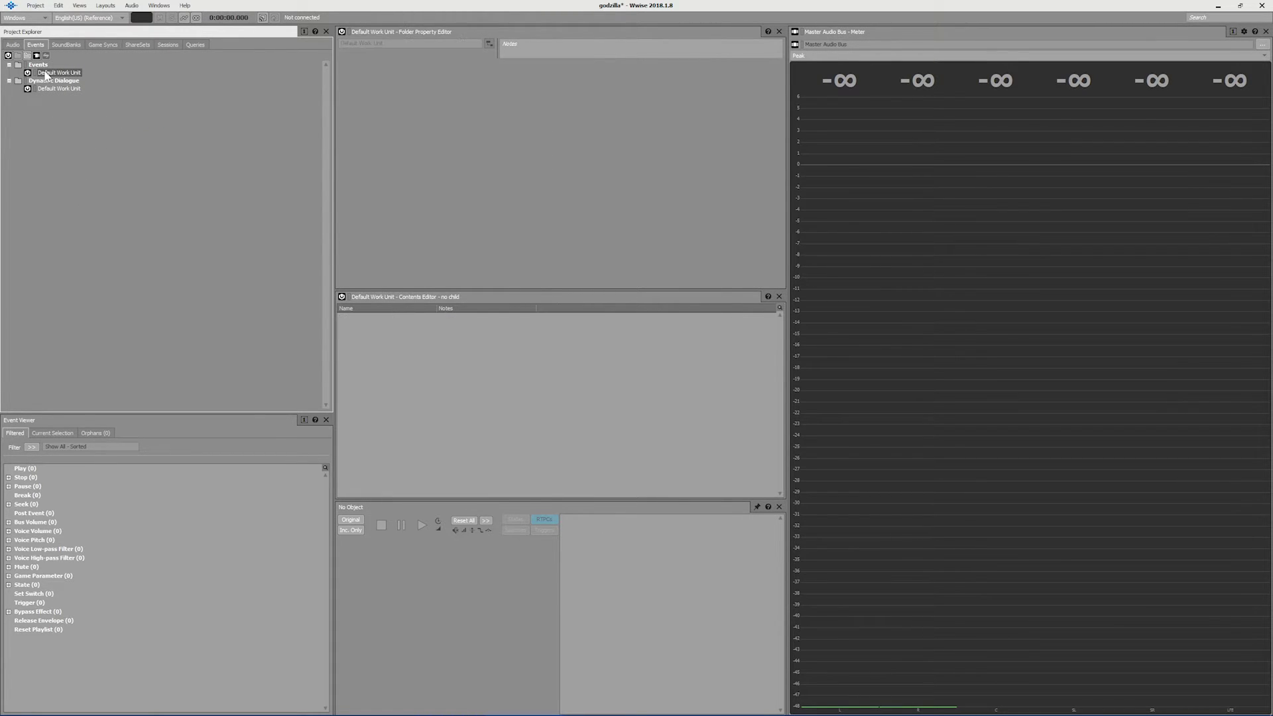
mouse_move(106, 78)
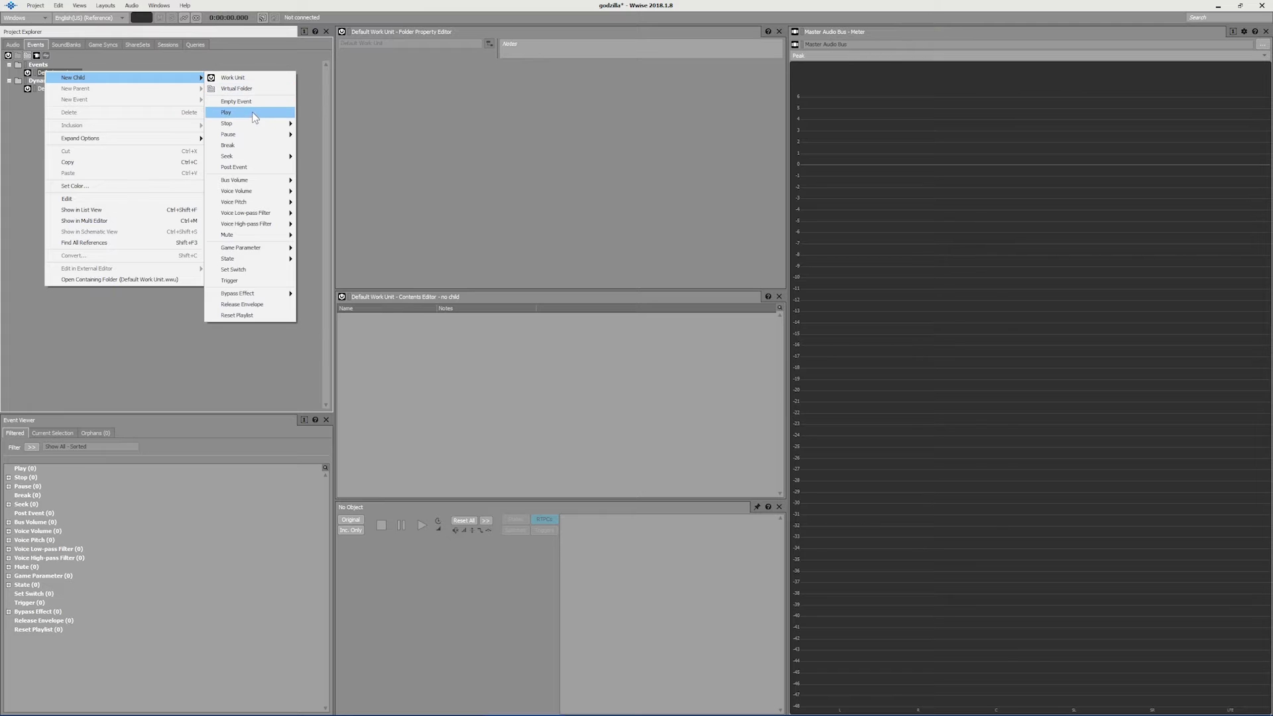
click(250, 111)
text(Roar)
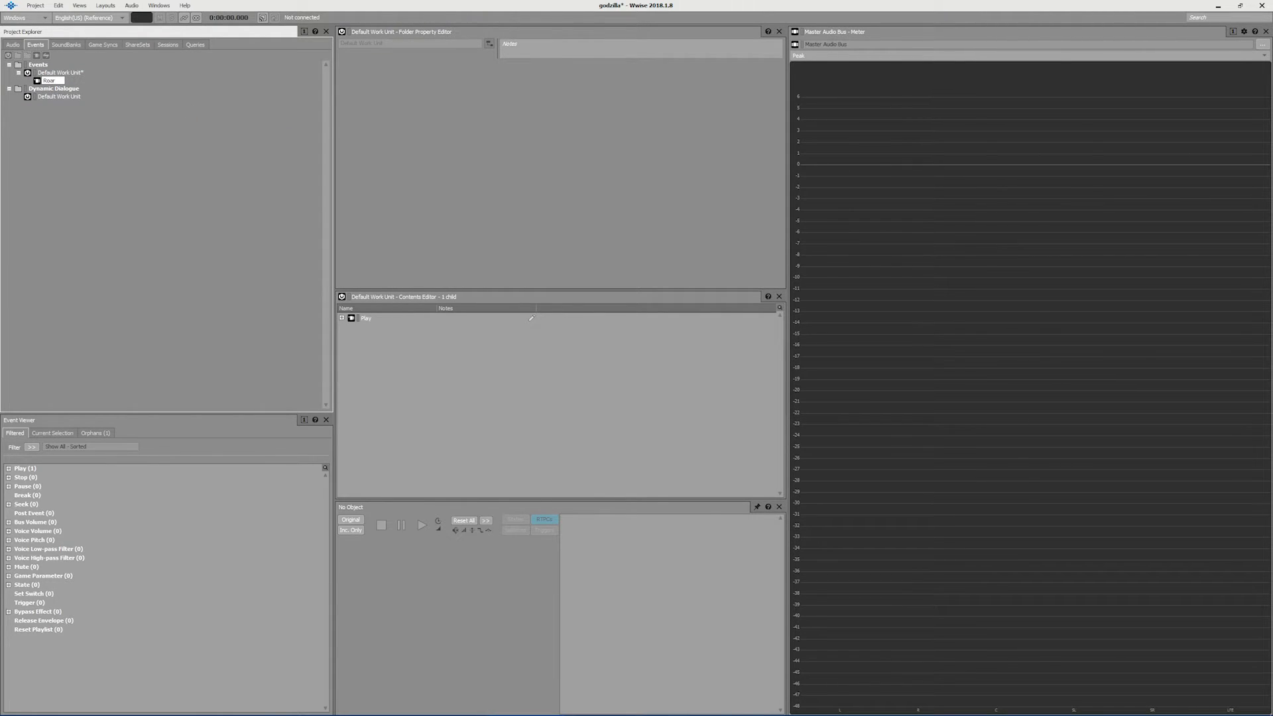
key(Return)
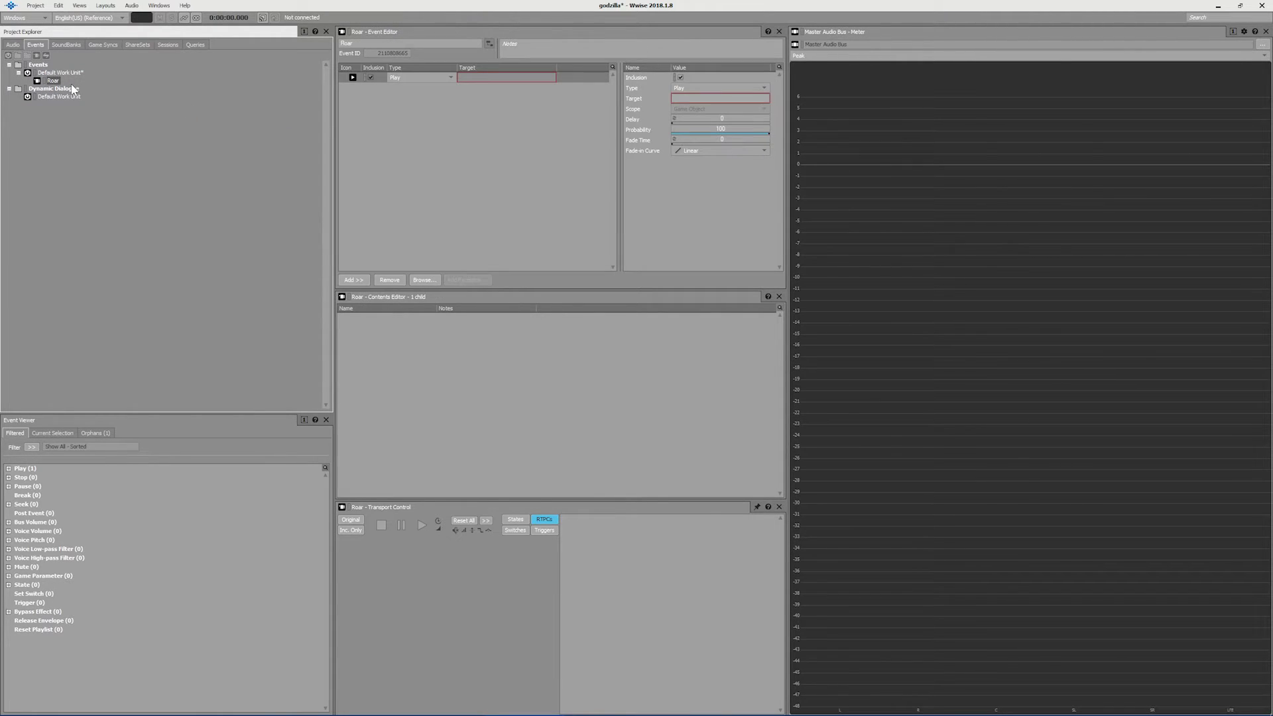
Set the Roar container as the Play action's target
click(13, 44)
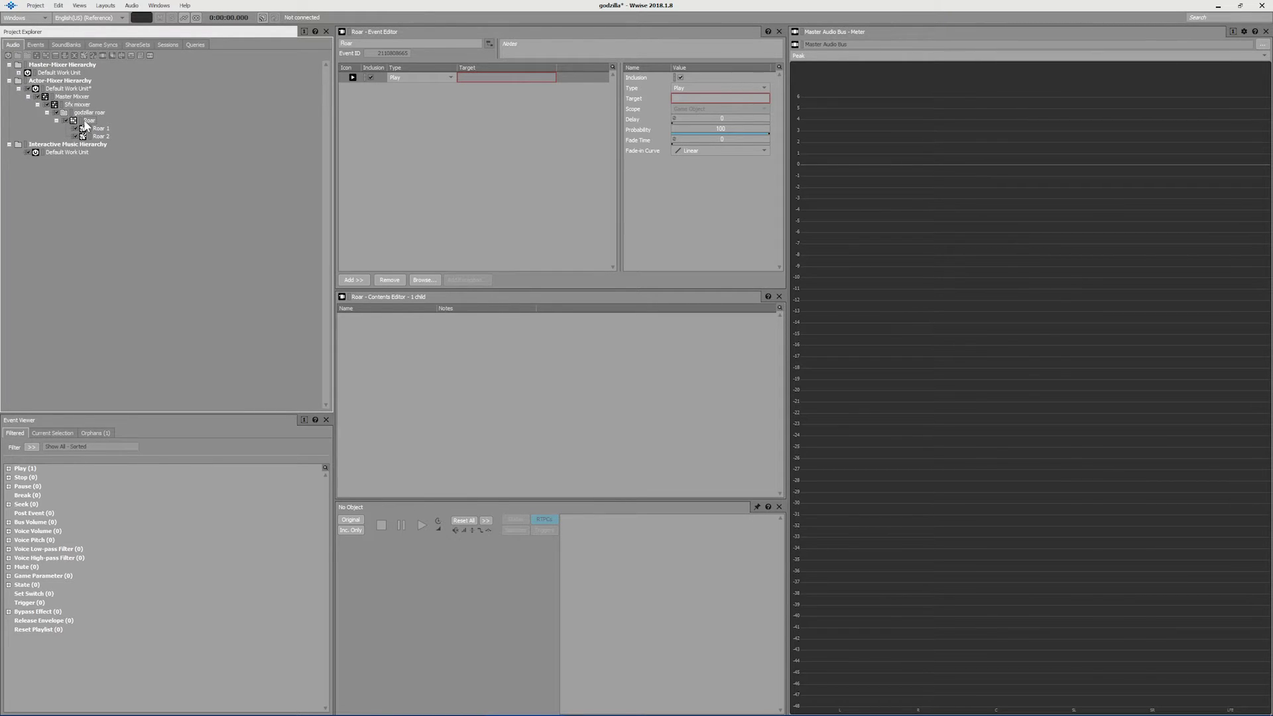
drag(85, 122, 126, 122)
drag(152, 179, 417, 192)
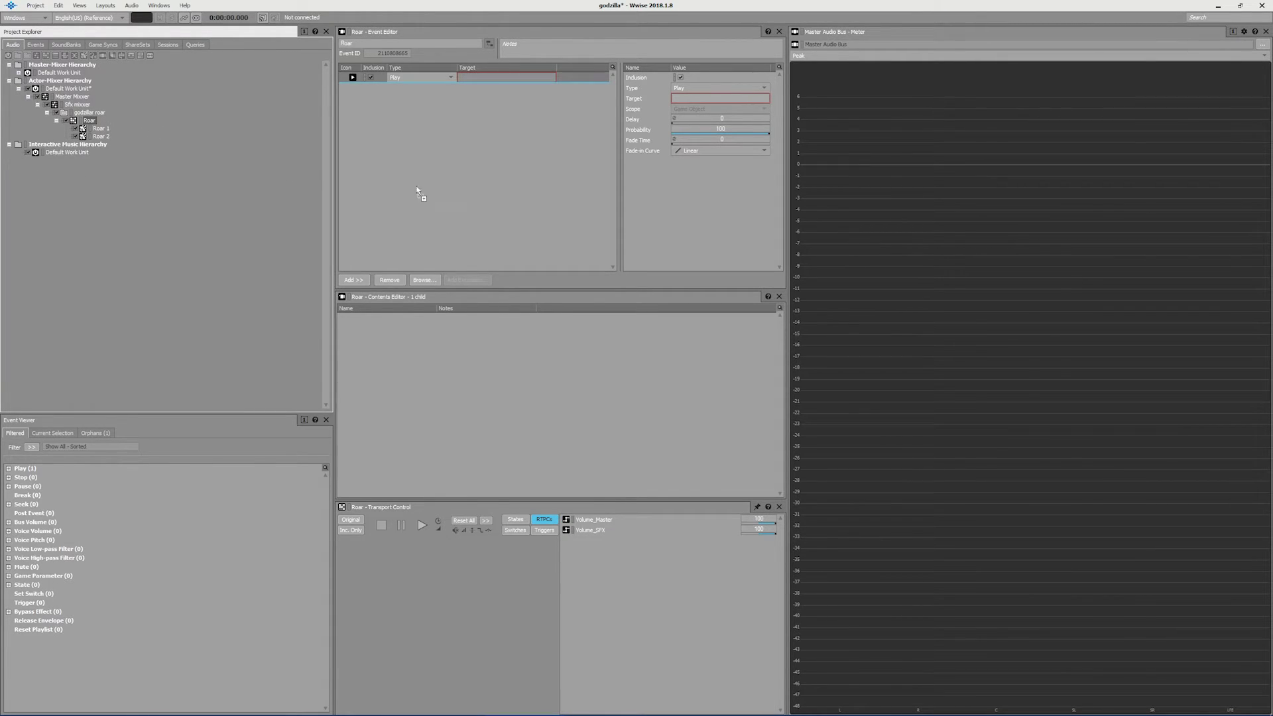
drag(492, 83, 488, 77)
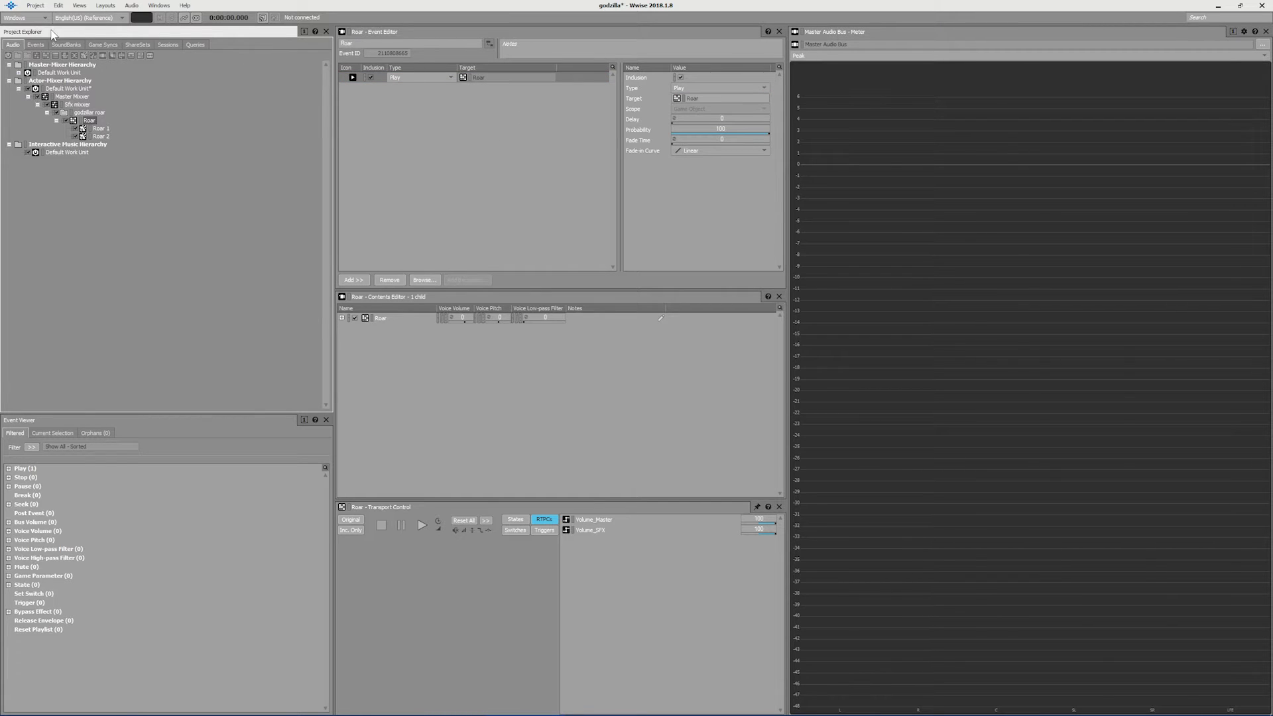
Play the Roar event twice, then audition the Roar 1 sound
click(37, 44)
click(53, 81)
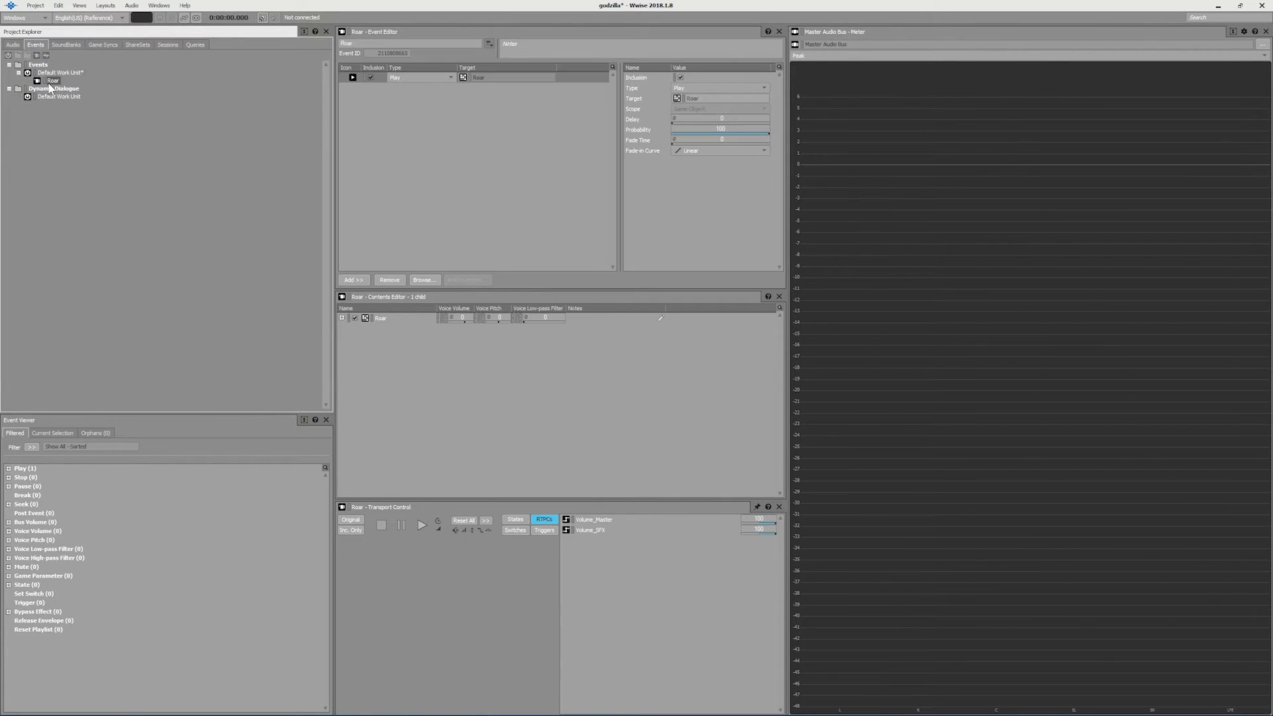
key(space)
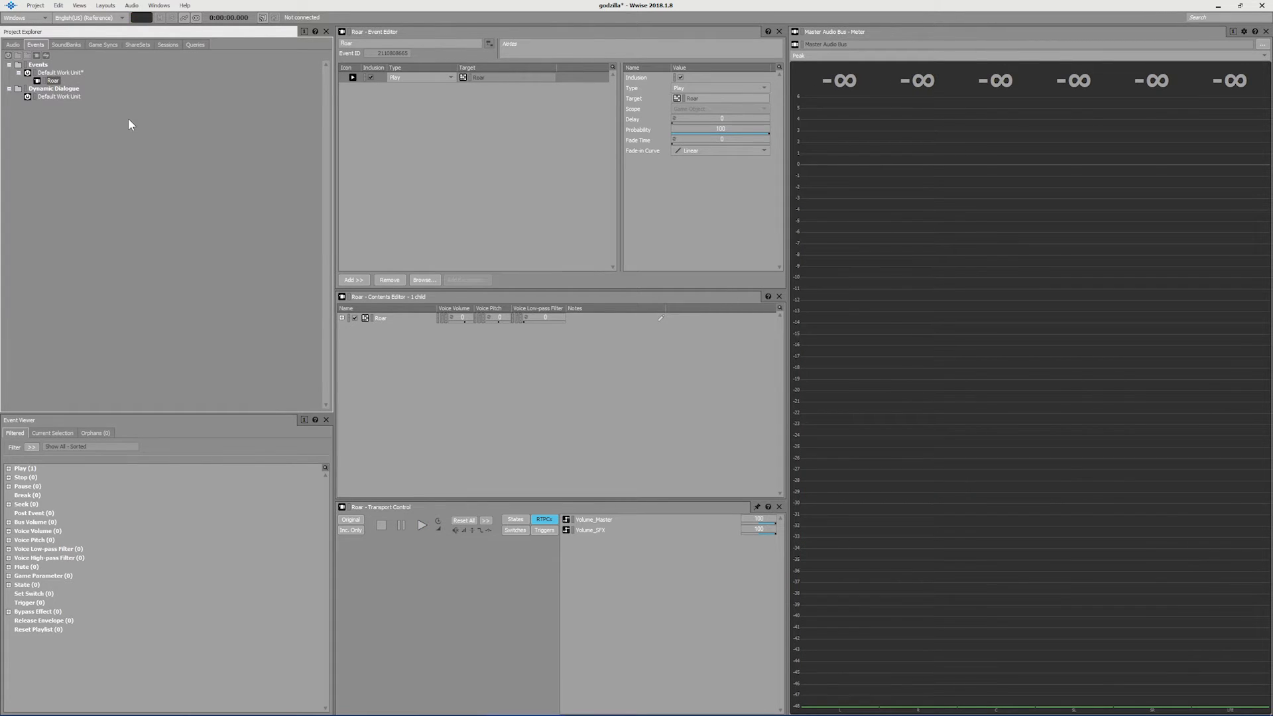
key(space)
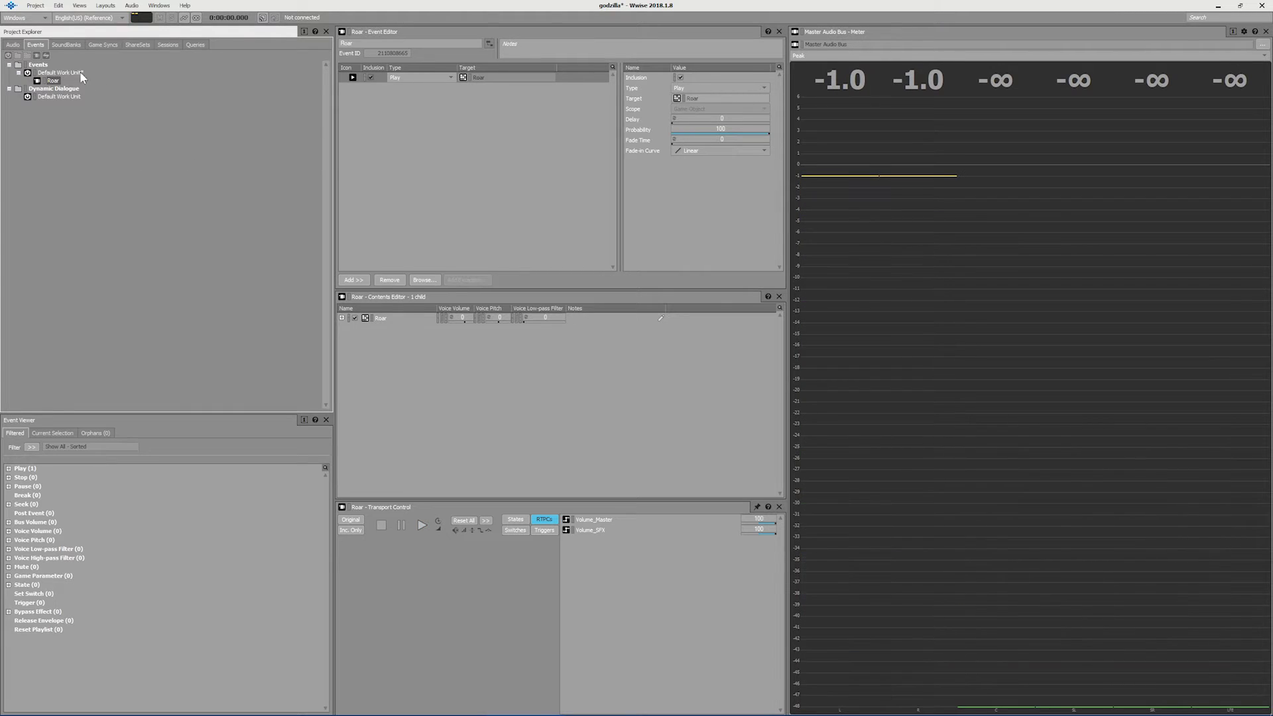
click(13, 45)
click(99, 128)
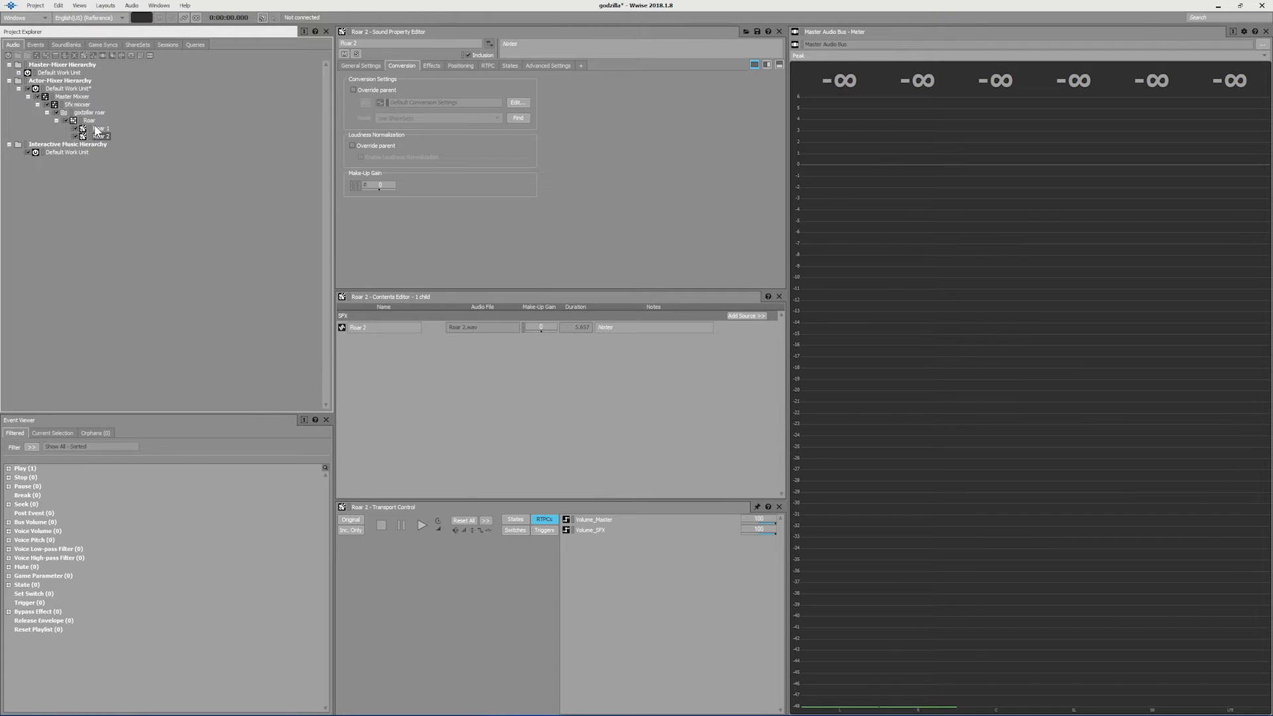
key(space)
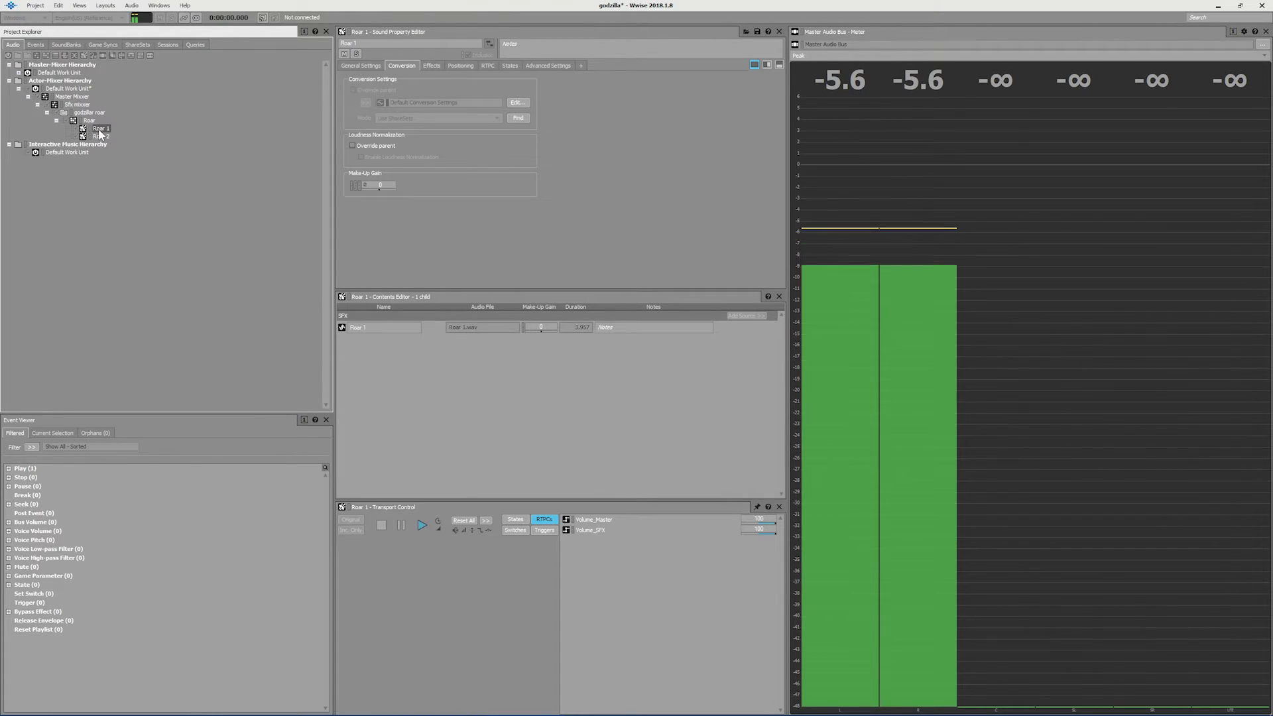
Play the Roar container, then Roar 1 and Roar 2 individually, and reselect the Roar container
click(83, 128)
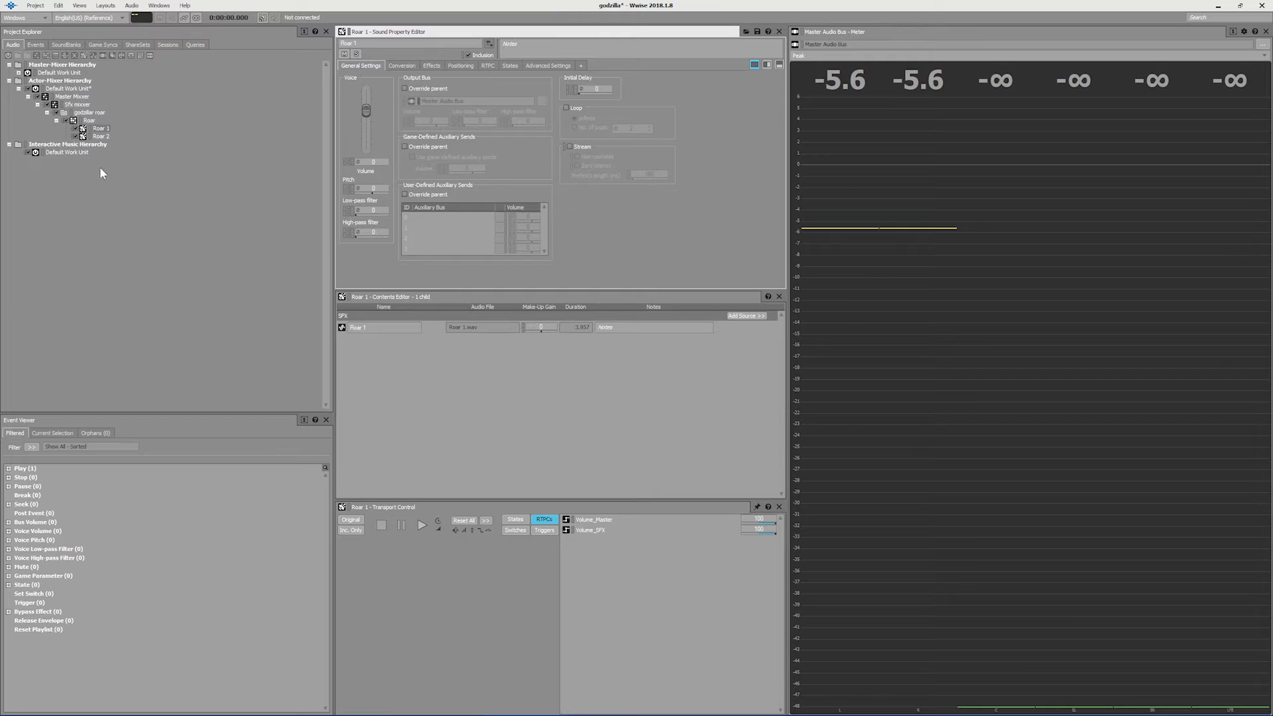
click(89, 120)
key(space)
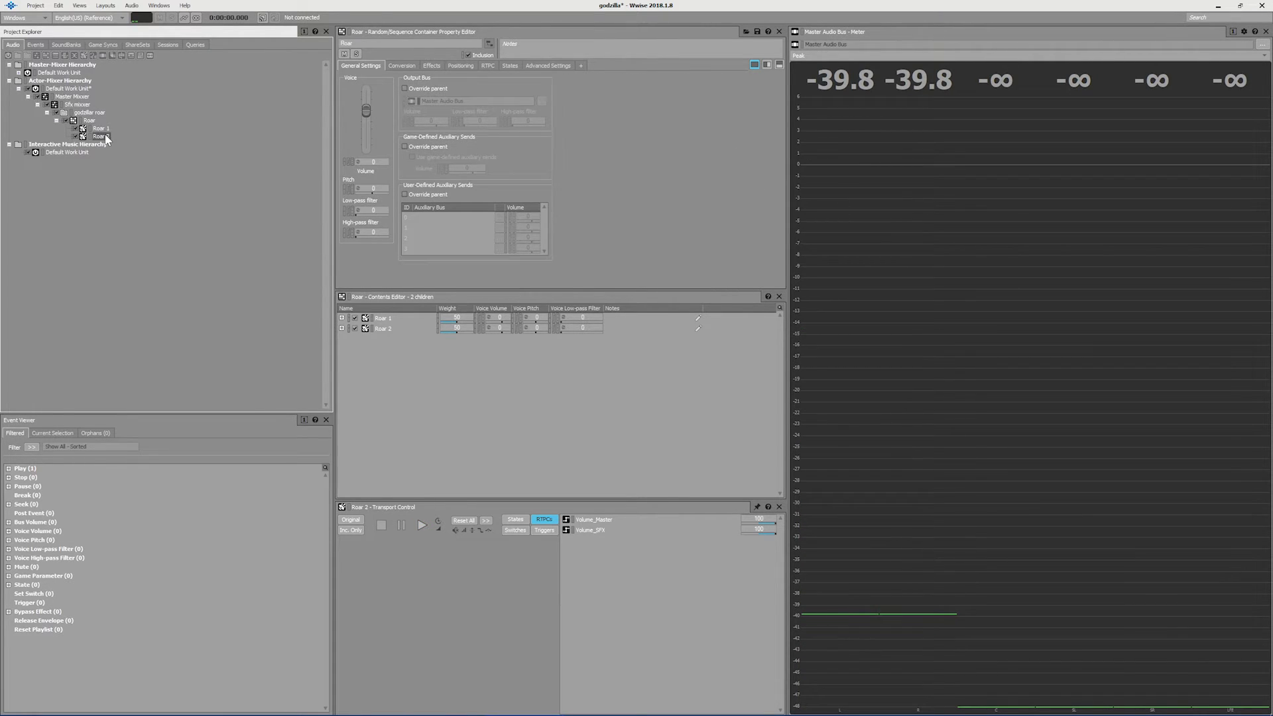
click(100, 128)
key(space)
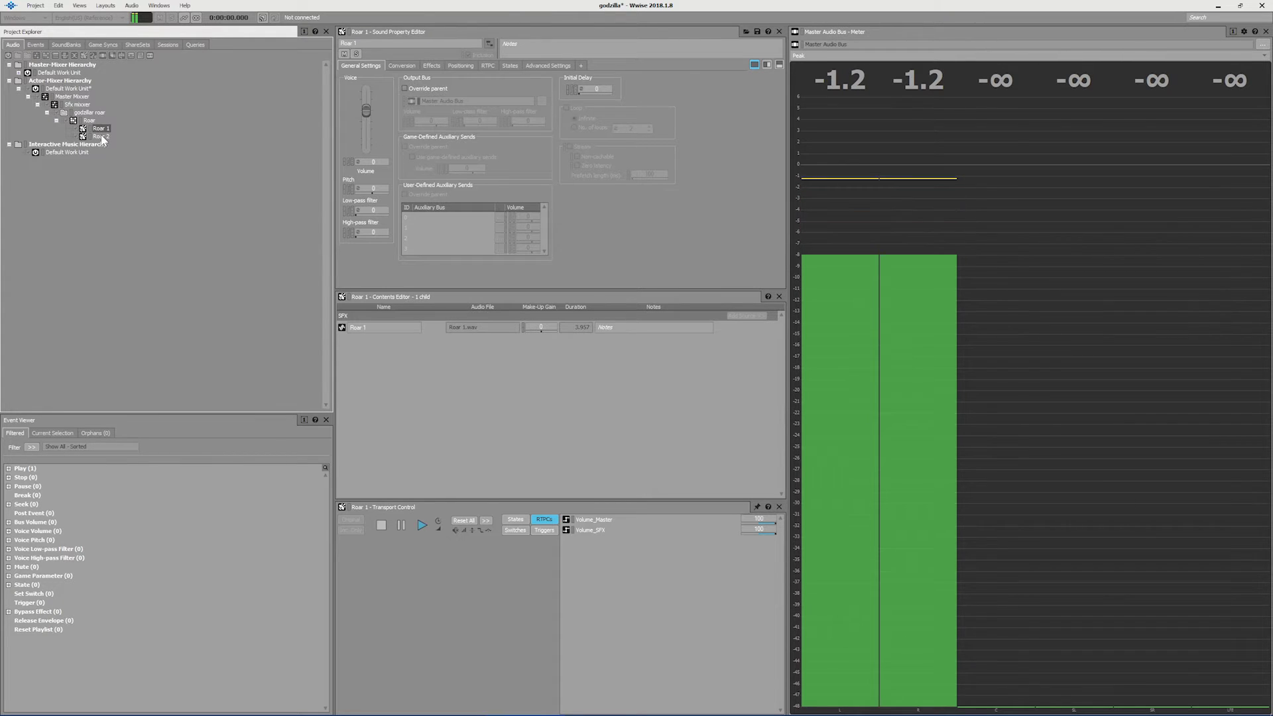
click(102, 136)
key(space)
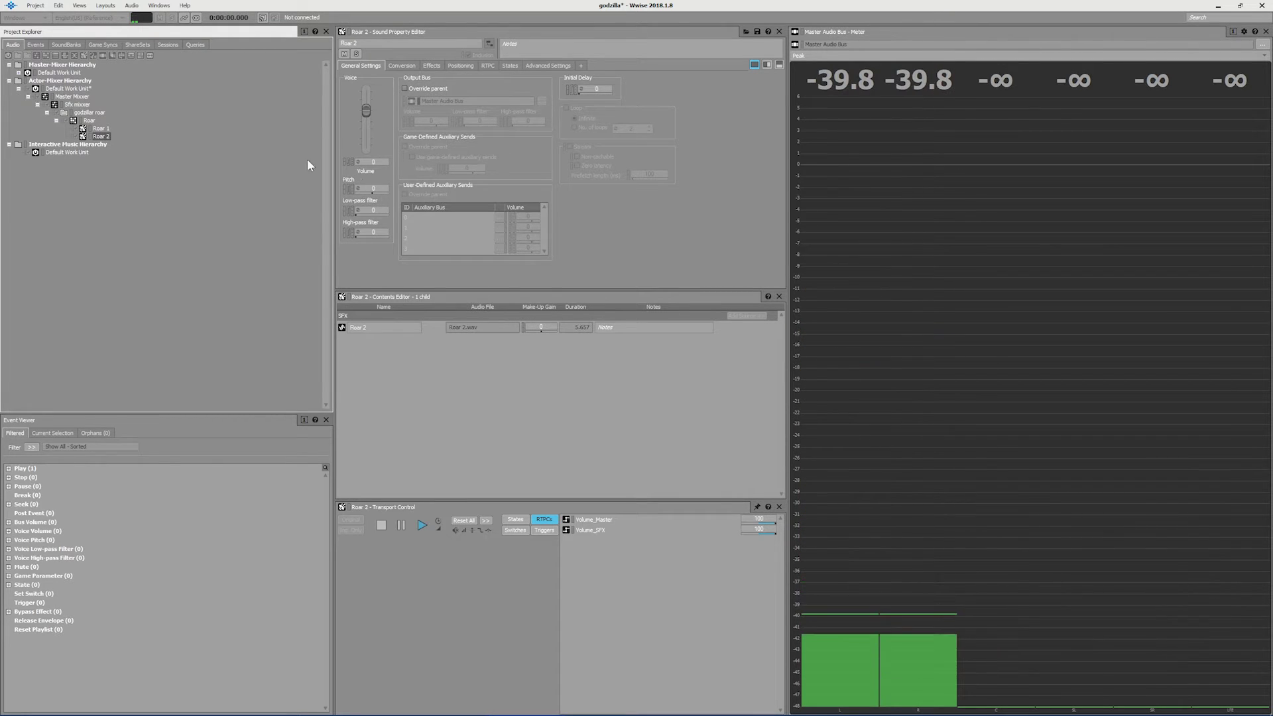
click(90, 120)
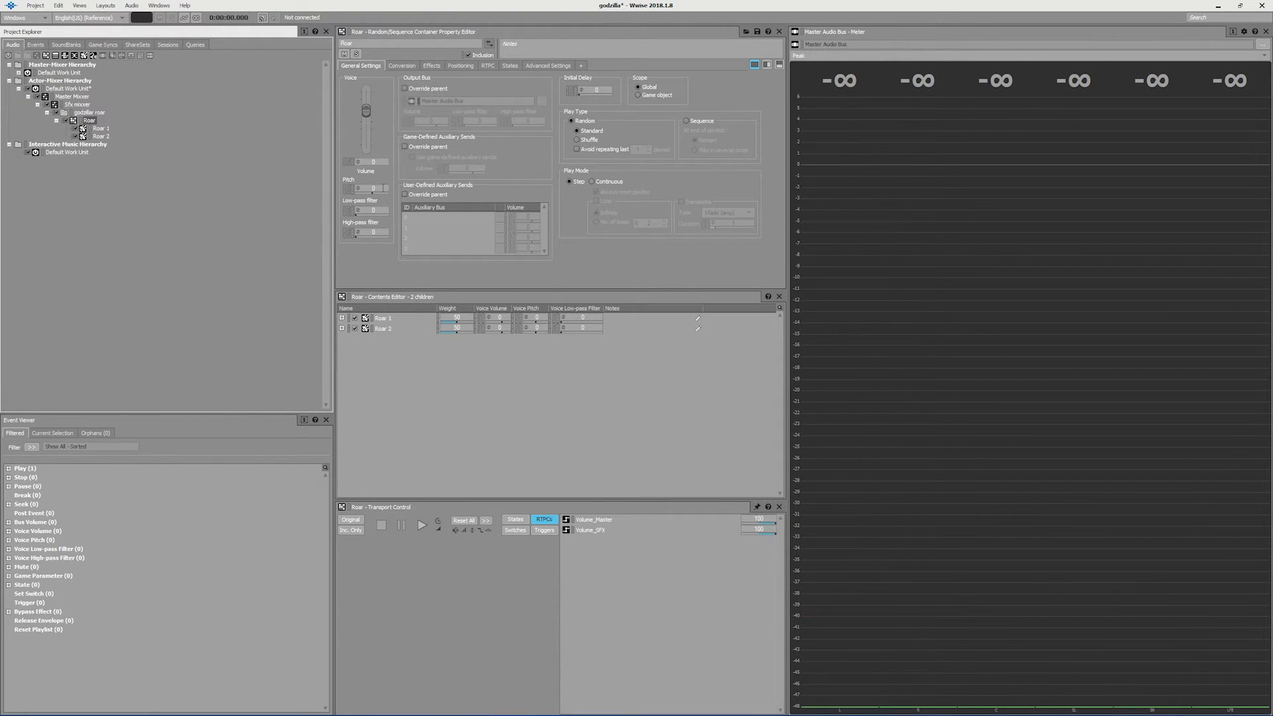
Enable a pitch randomizer on the Roar container with a -100 minimum offset and audition it
right_click(382, 188)
click(435, 278)
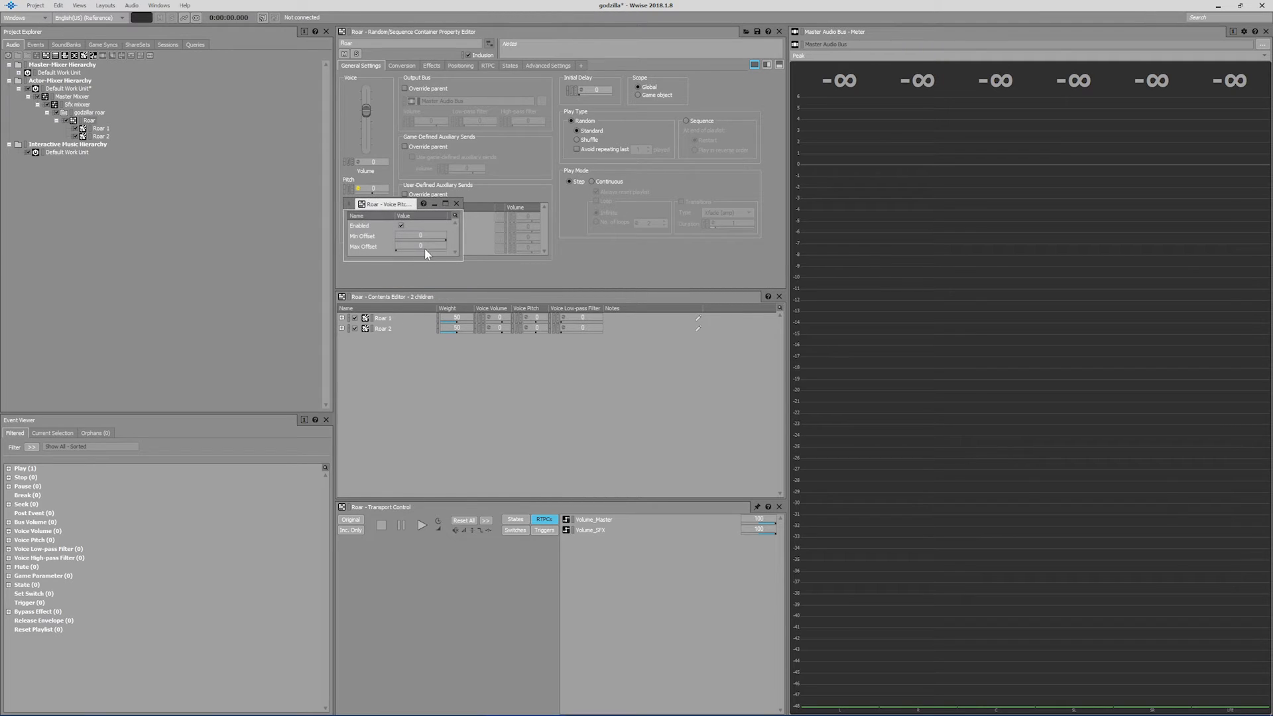
click(417, 237)
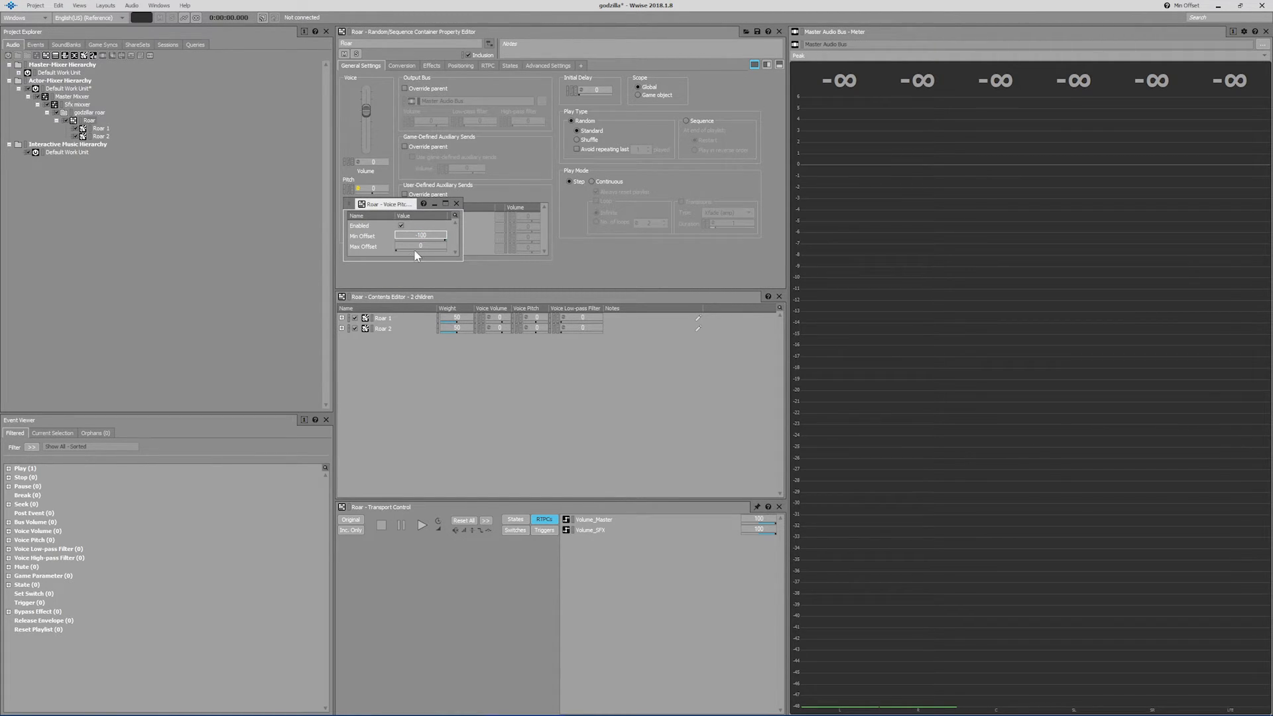
click(431, 245)
click(456, 204)
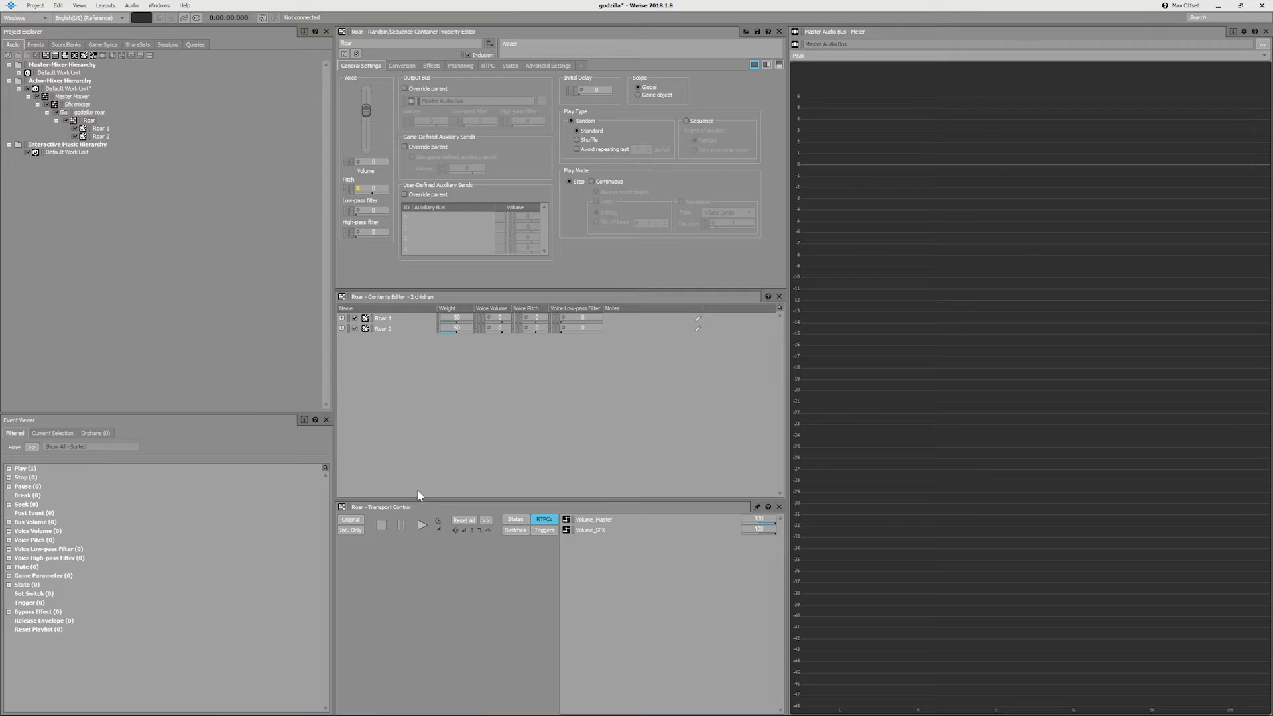
click(419, 528)
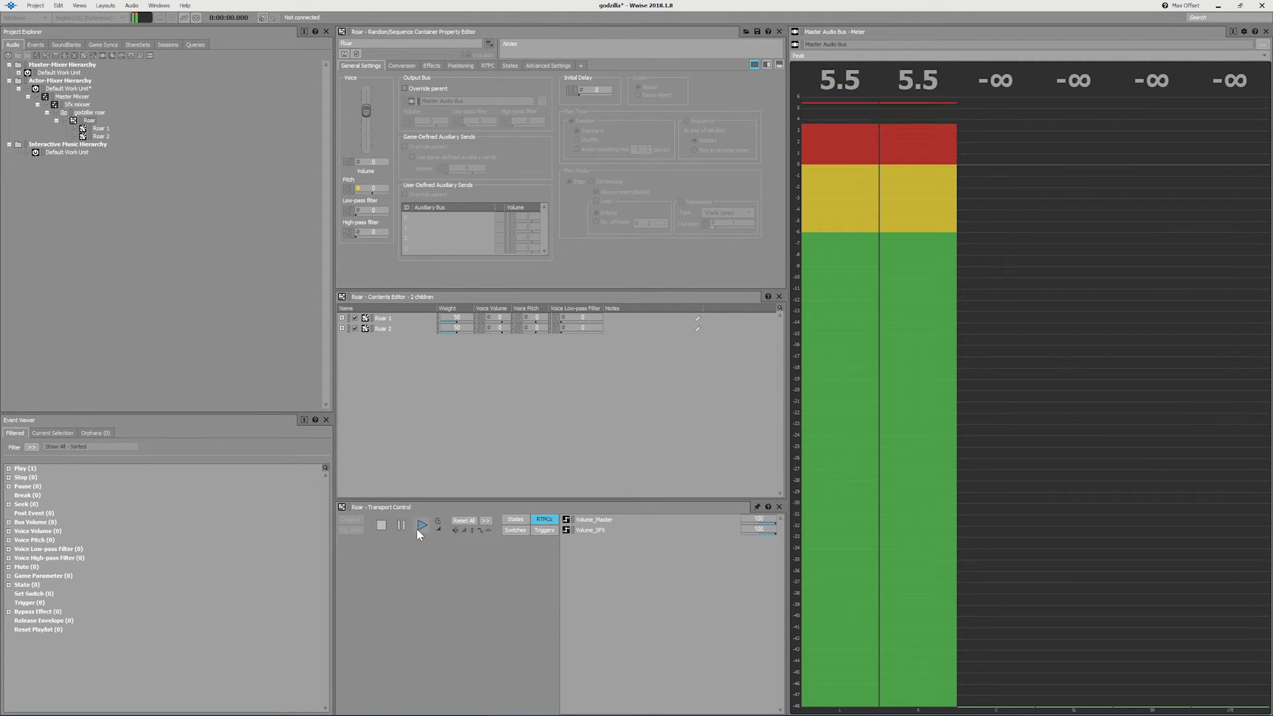
Audition Roar at pitch 2400 and 1920, then reset the base pitch to 0
click(377, 189)
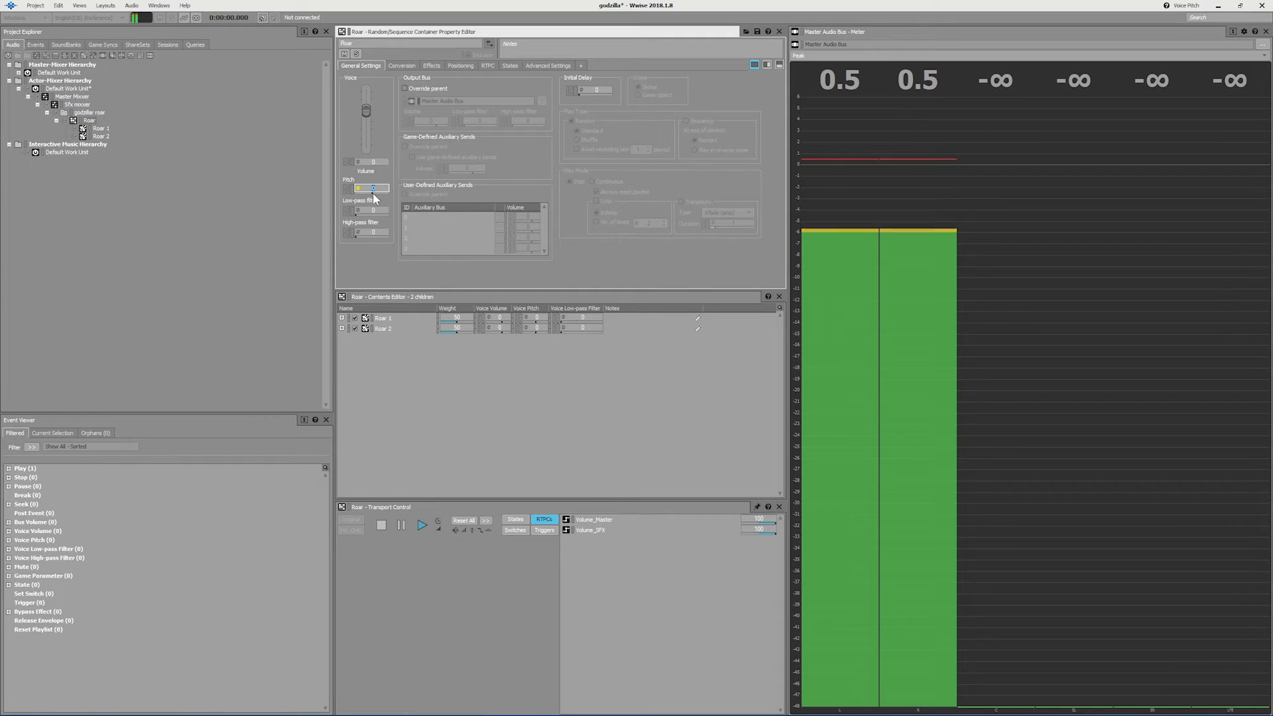
text(2400)
click(420, 525)
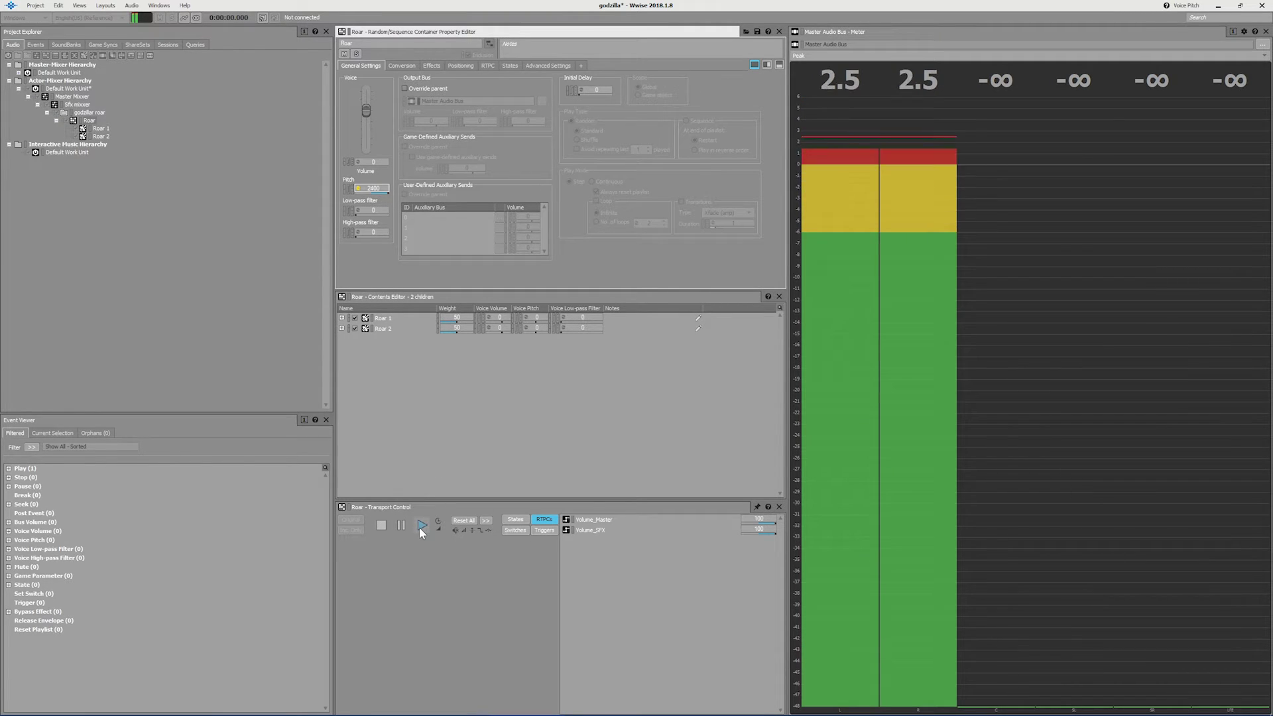
drag(390, 193, 358, 195)
click(420, 525)
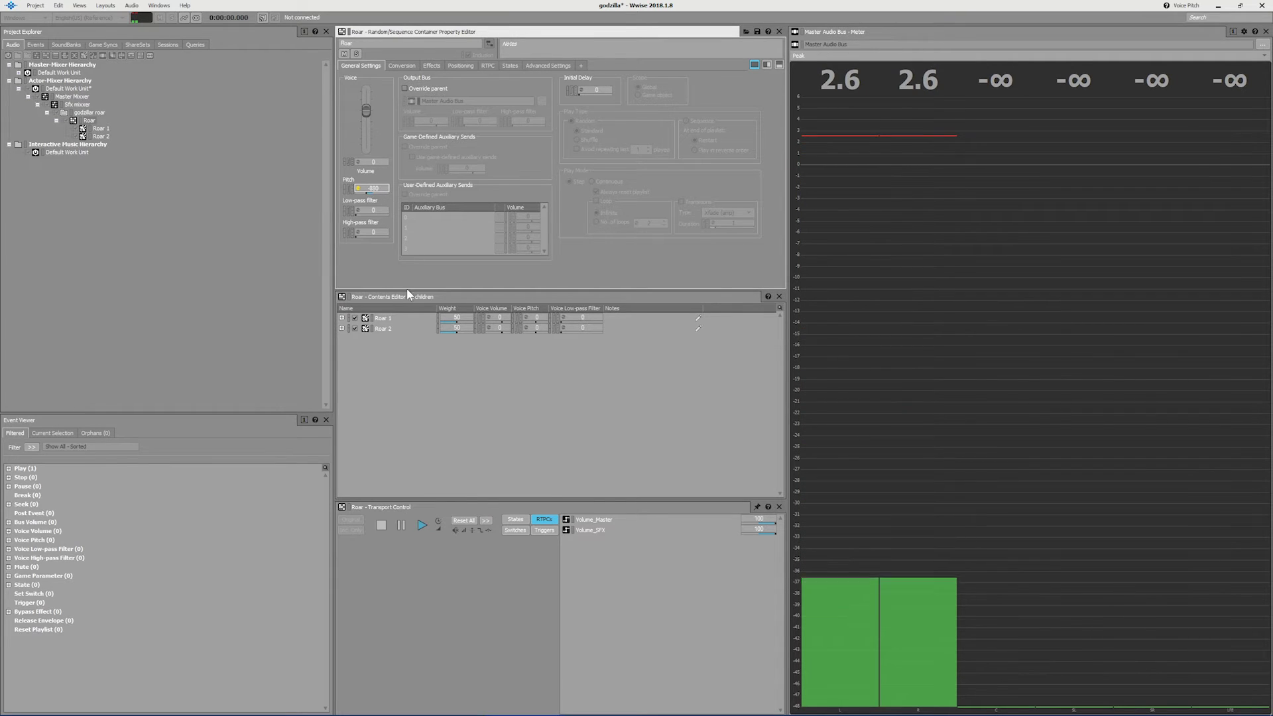
click(421, 525)
right_click(384, 197)
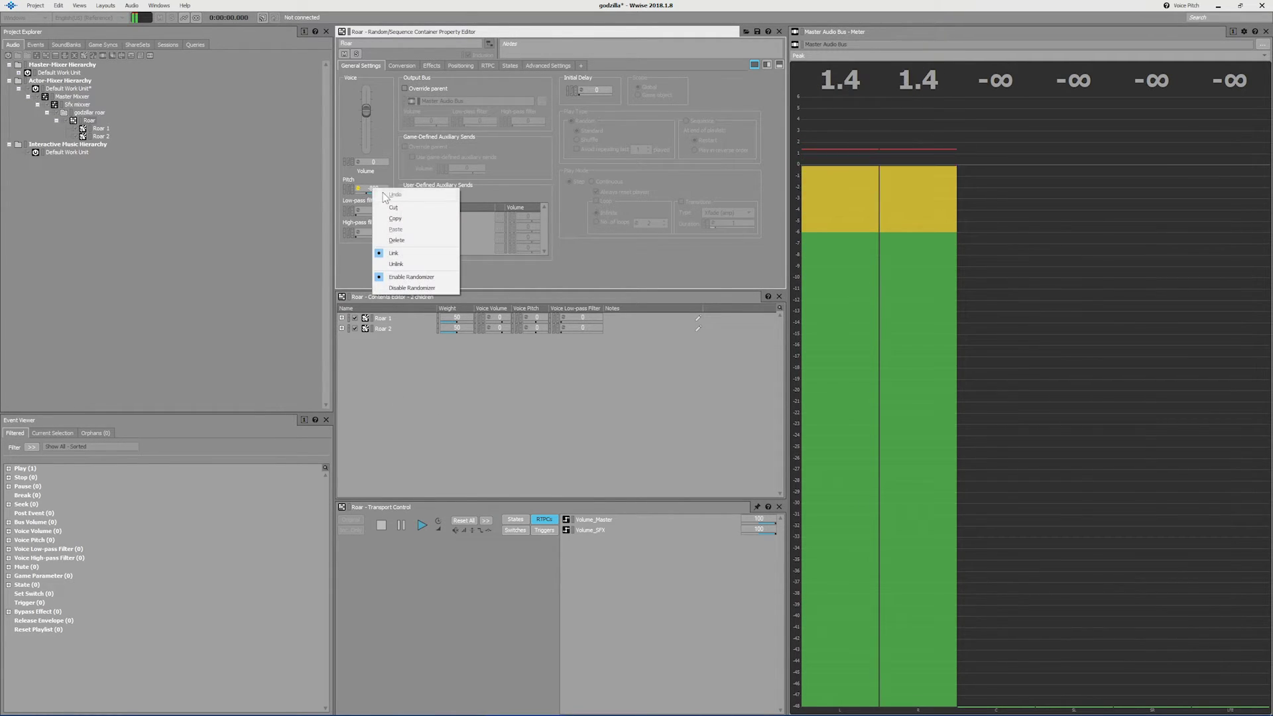
click(397, 240)
text(0)
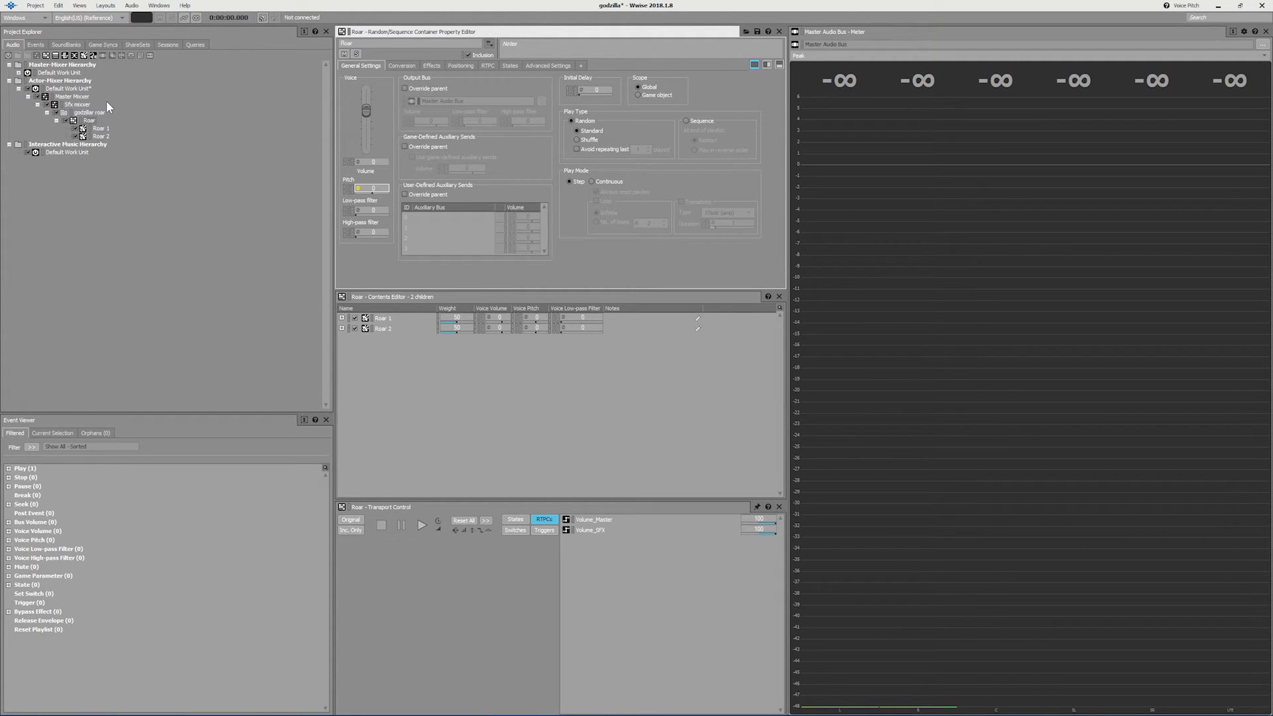
Create a virtual folder named 'shot for my bullet' under Sfx mixxer, next to godzillar roar
click(101, 128)
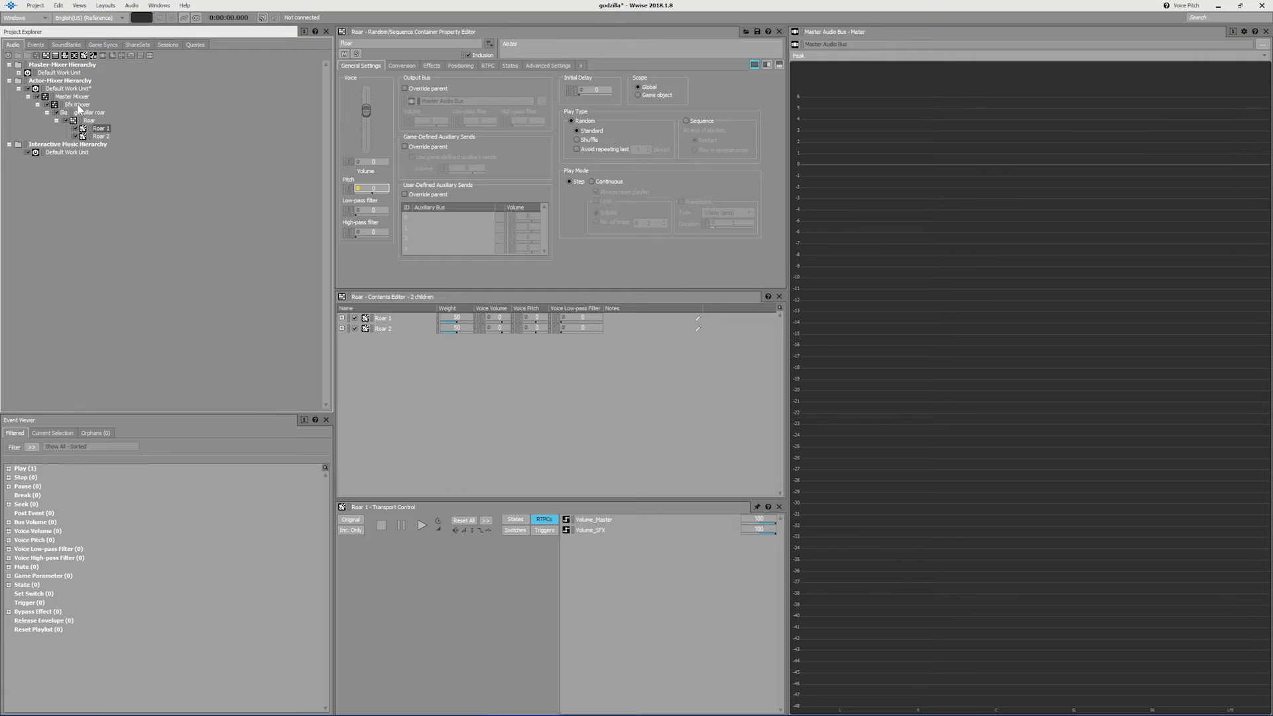
right_click(77, 104)
mouse_move(132, 111)
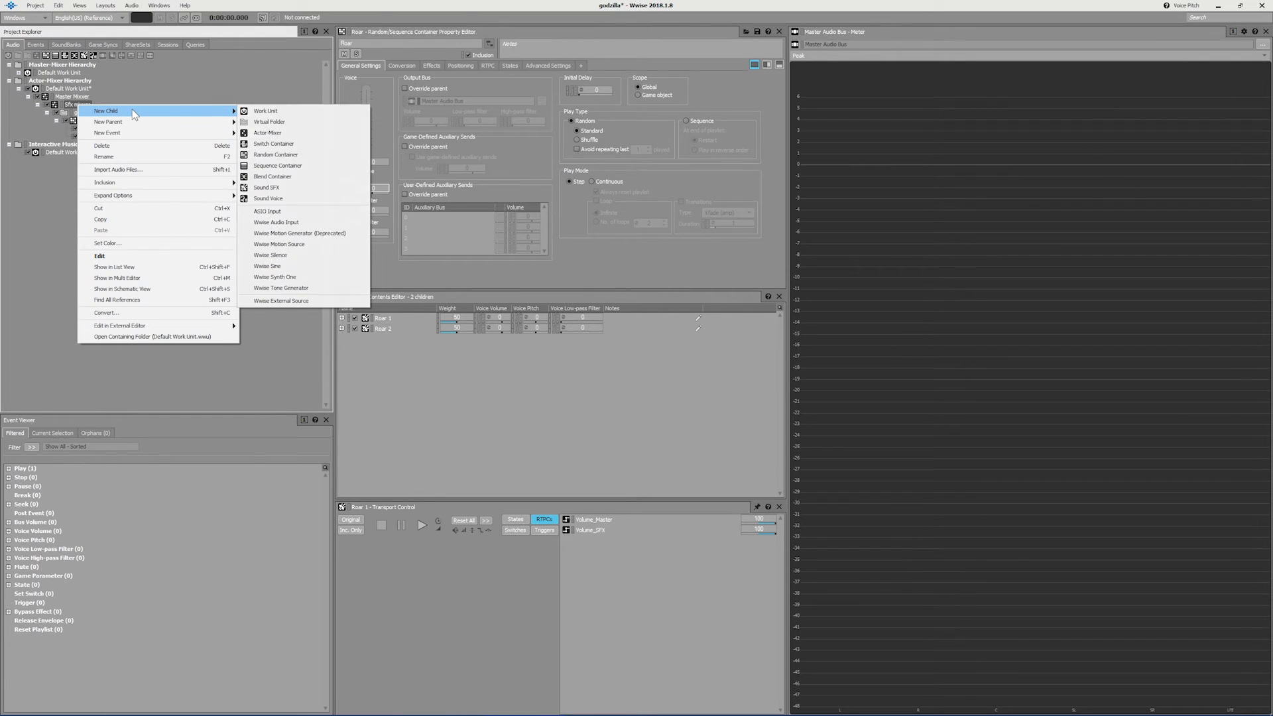
click(283, 122)
text(sh)
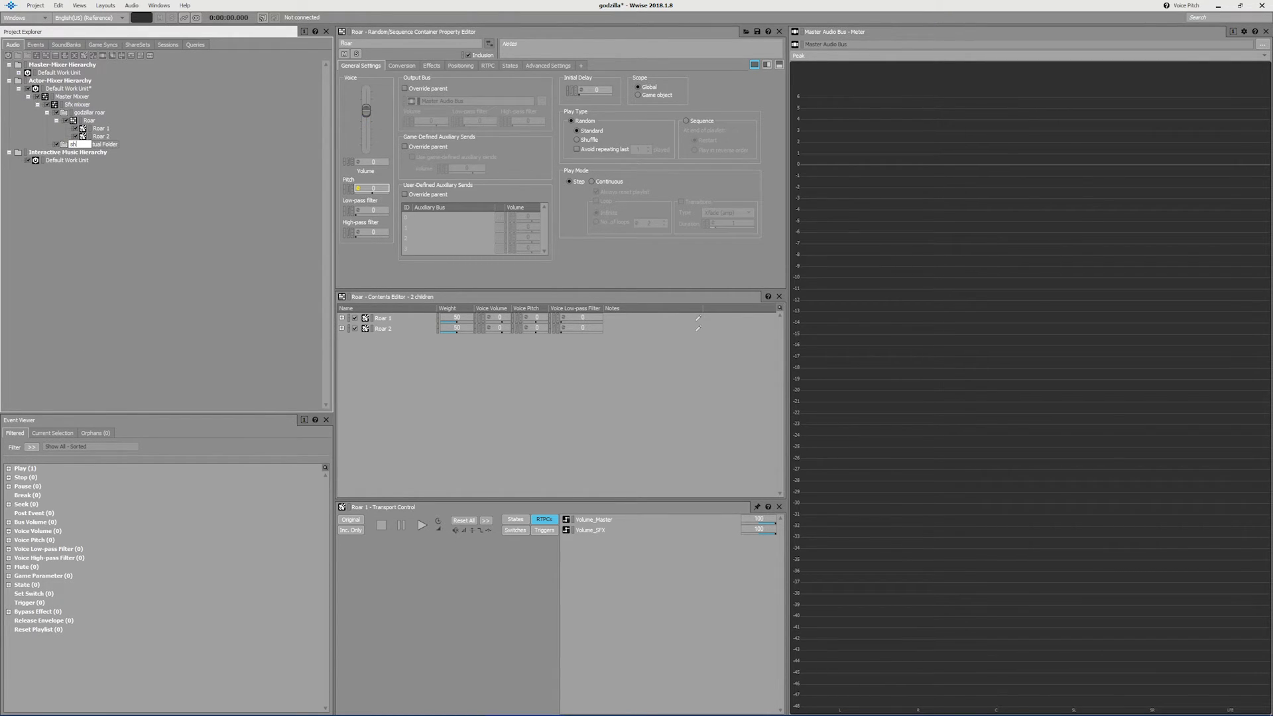
text(ot for my bullet)
key(Return)
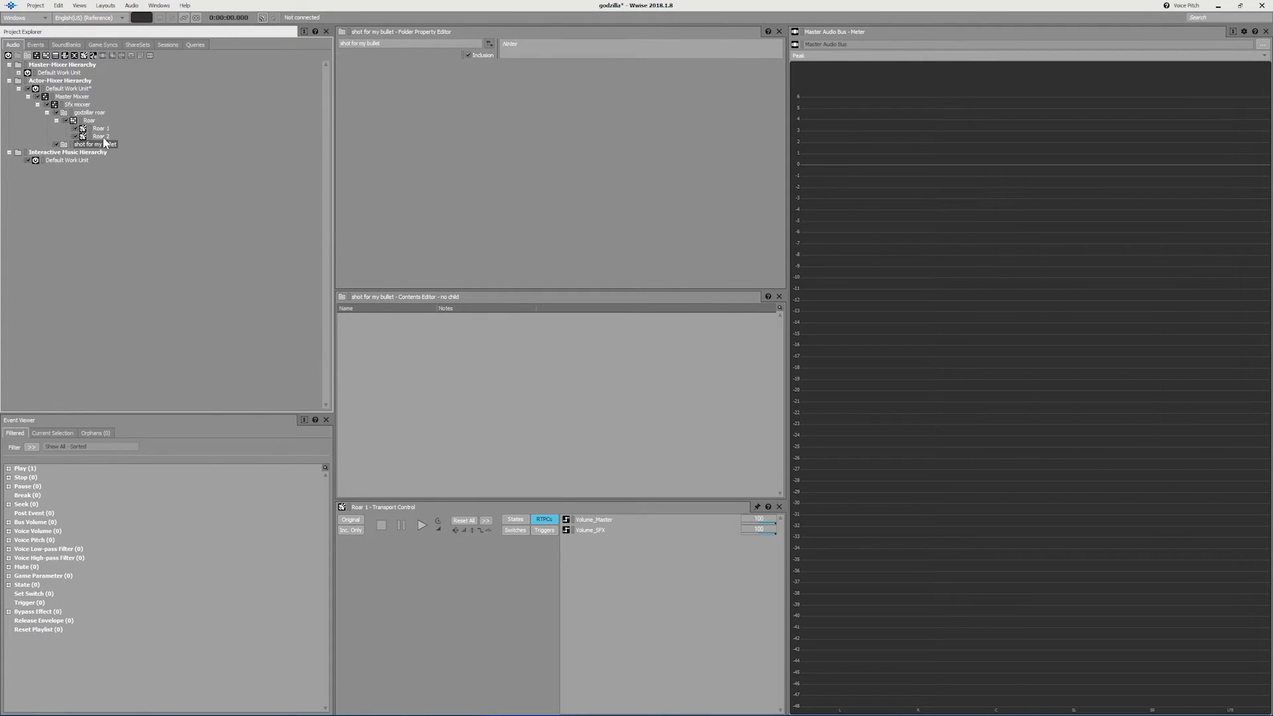
right_click(85, 144)
click(64, 178)
click(83, 145)
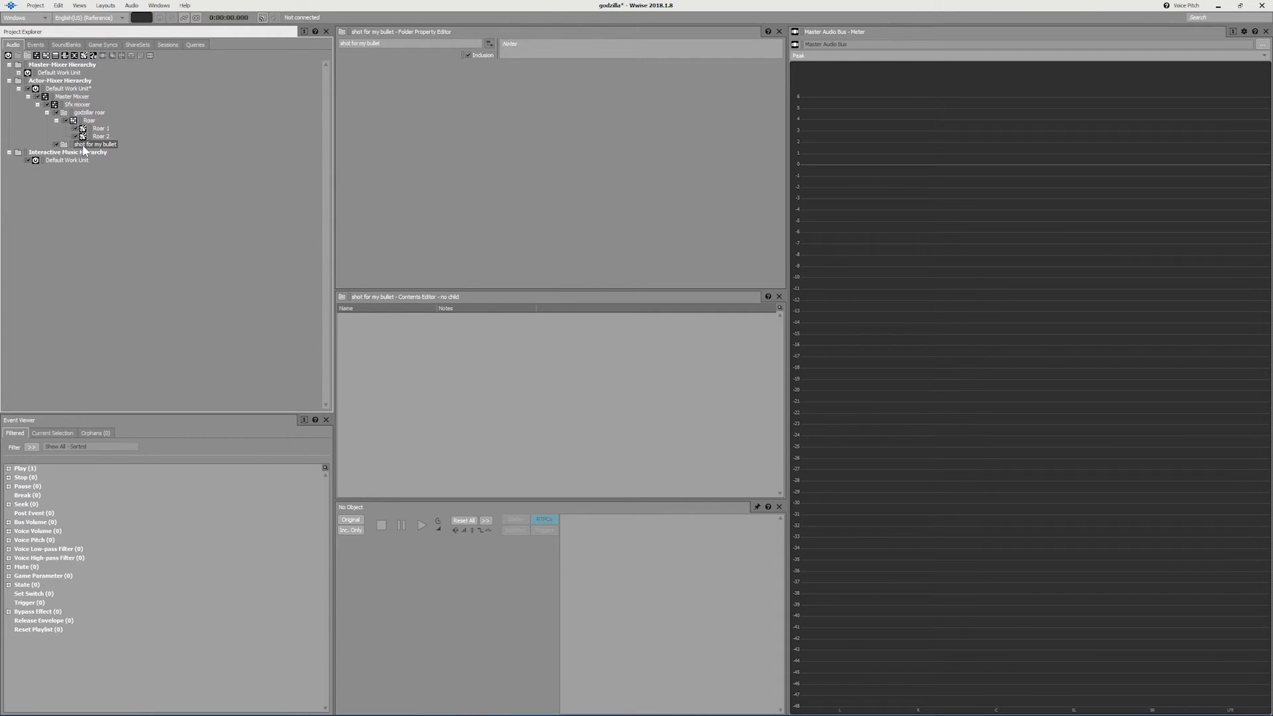
click(101, 136)
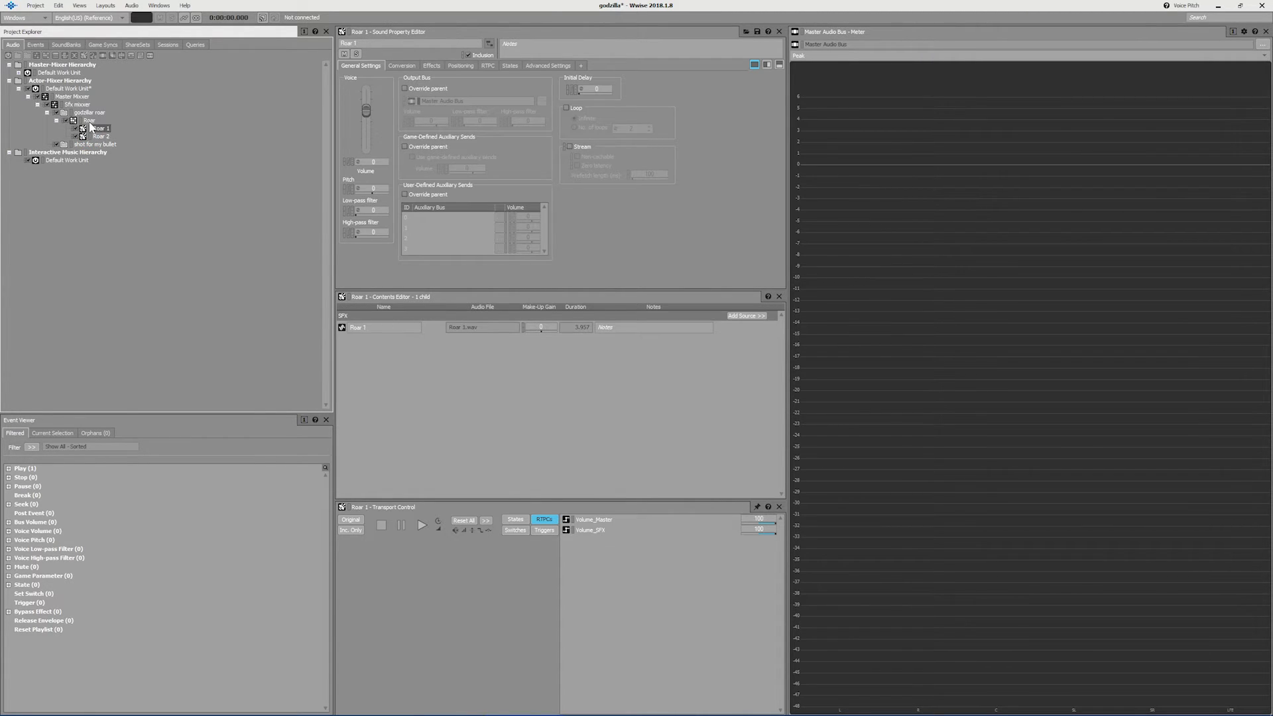
Switch Wwise to the SoundBank layout
click(89, 120)
click(105, 5)
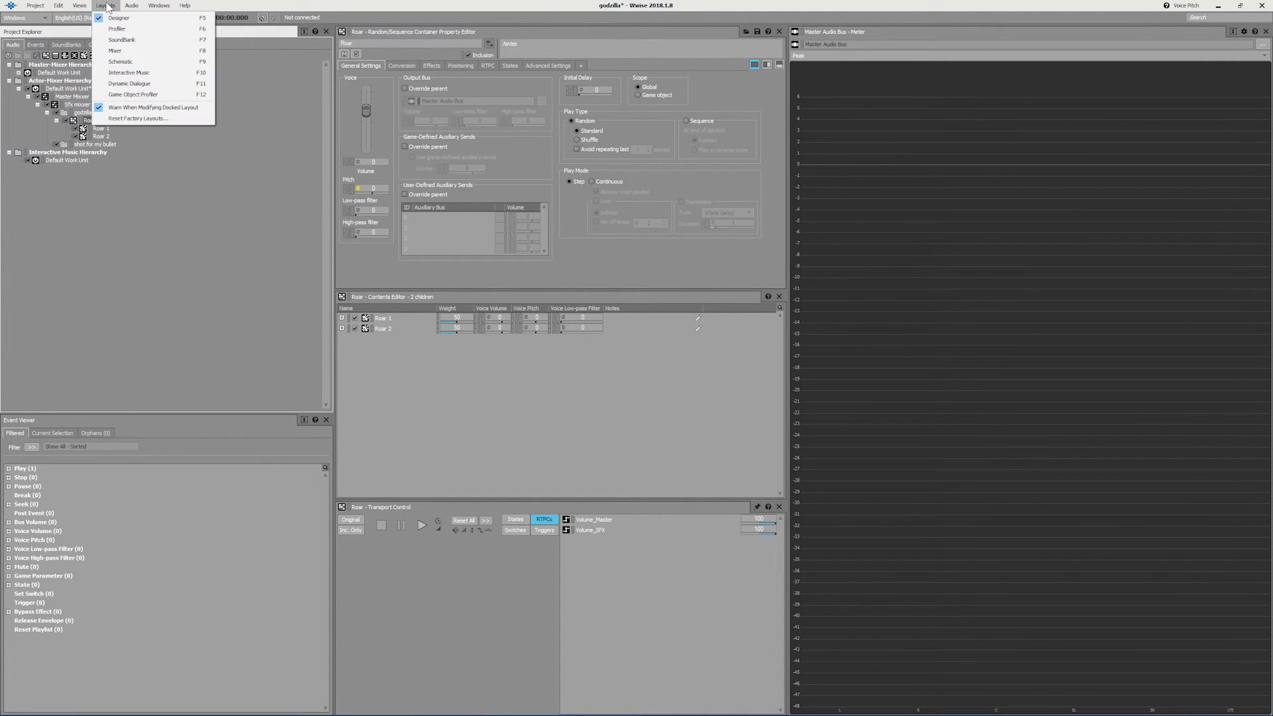
click(122, 40)
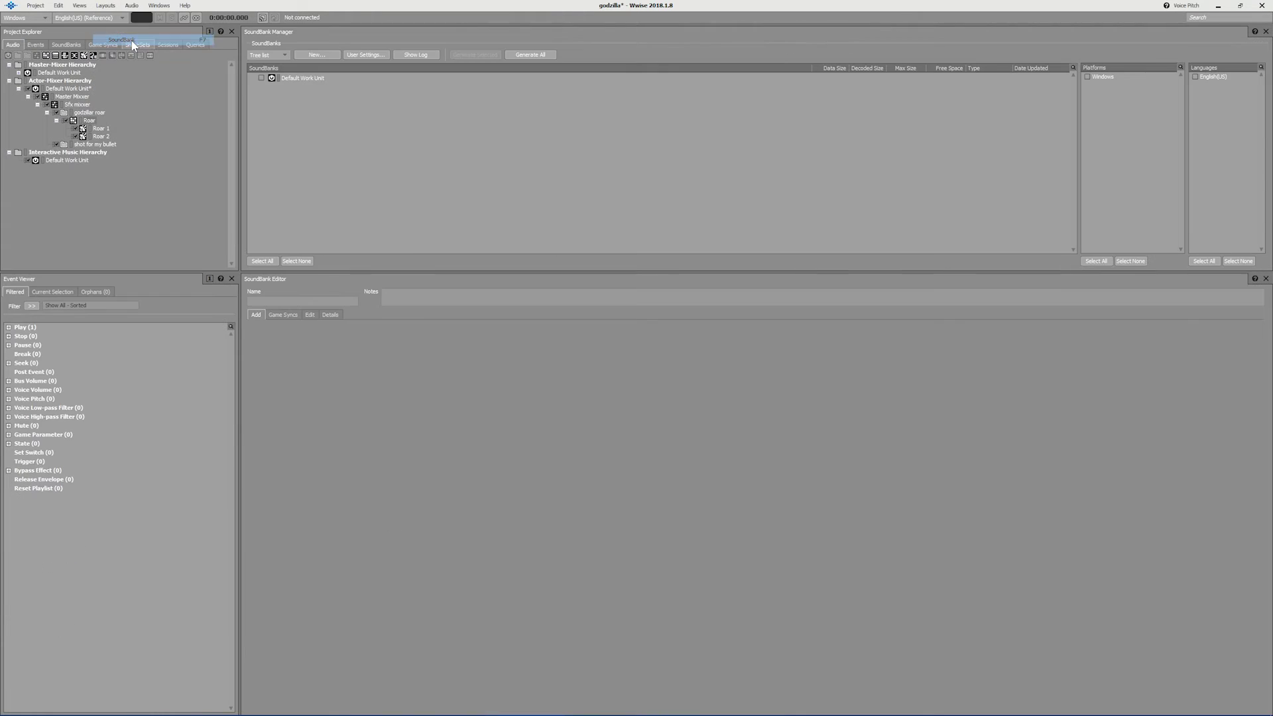
Create a SoundBank named Godzilla in the Default Work Unit and load it in the SoundBank Editor
click(261, 77)
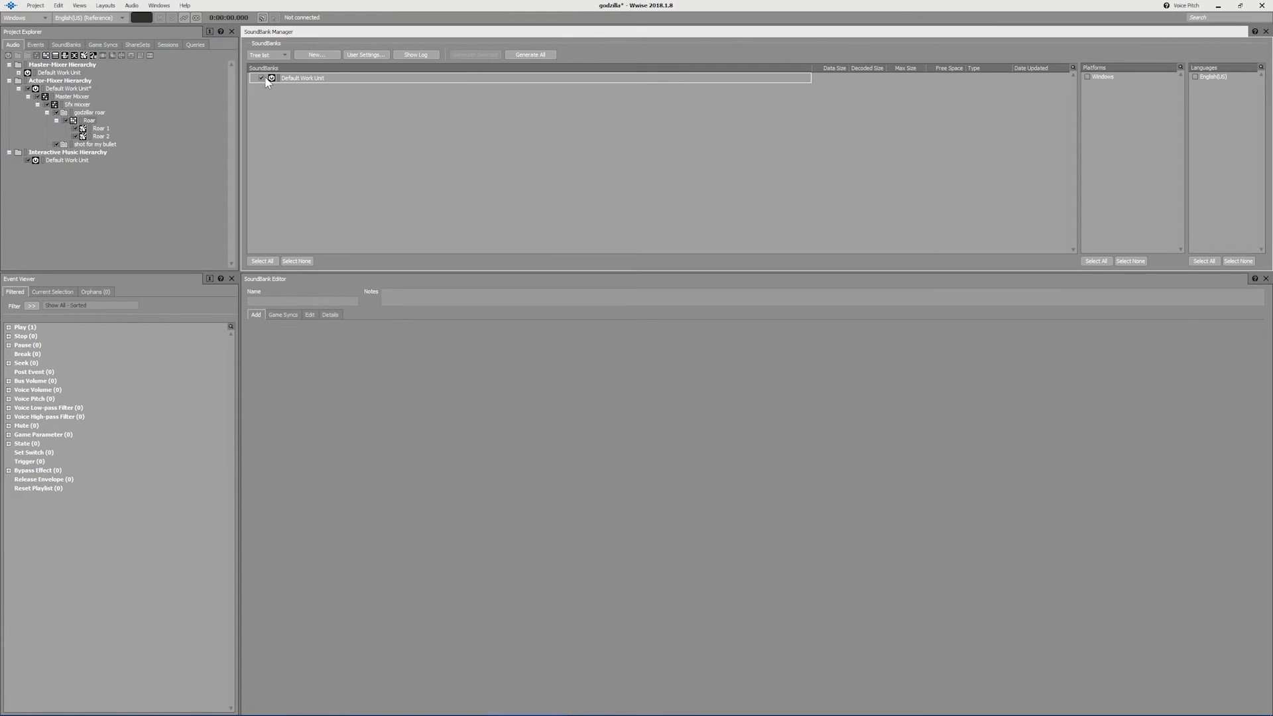
click(317, 54)
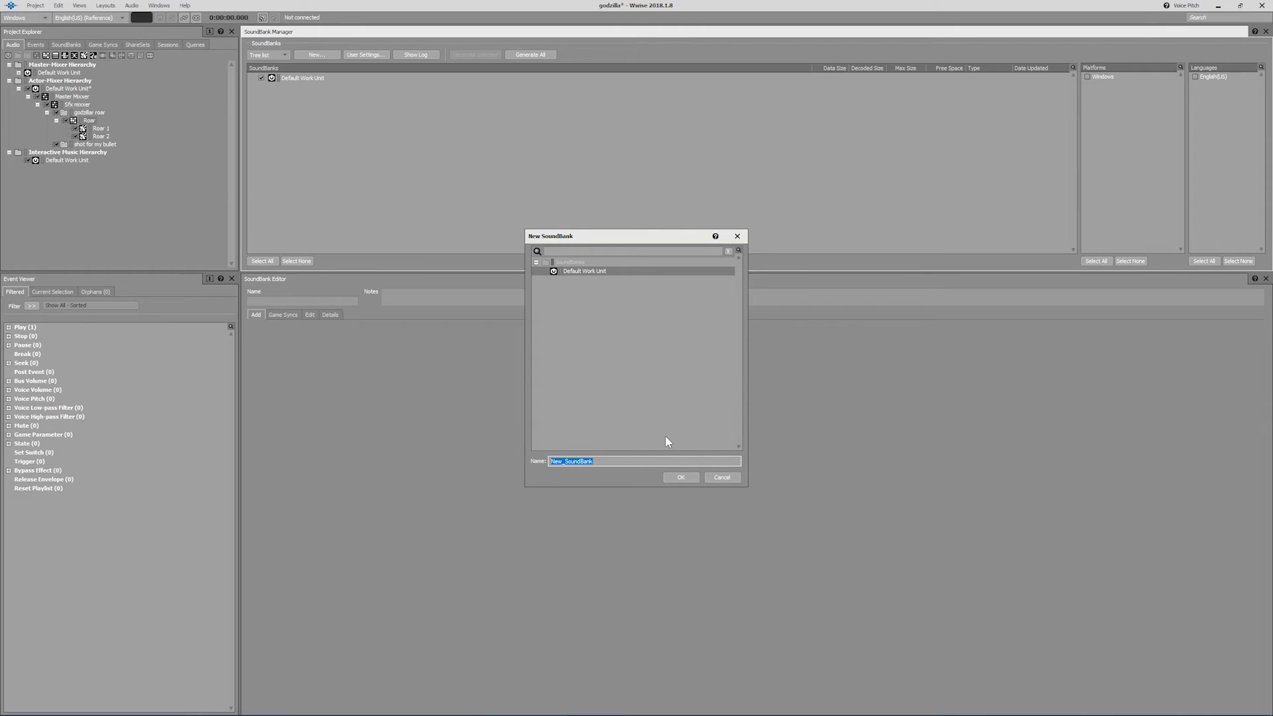
text(Godzilla)
key(Return)
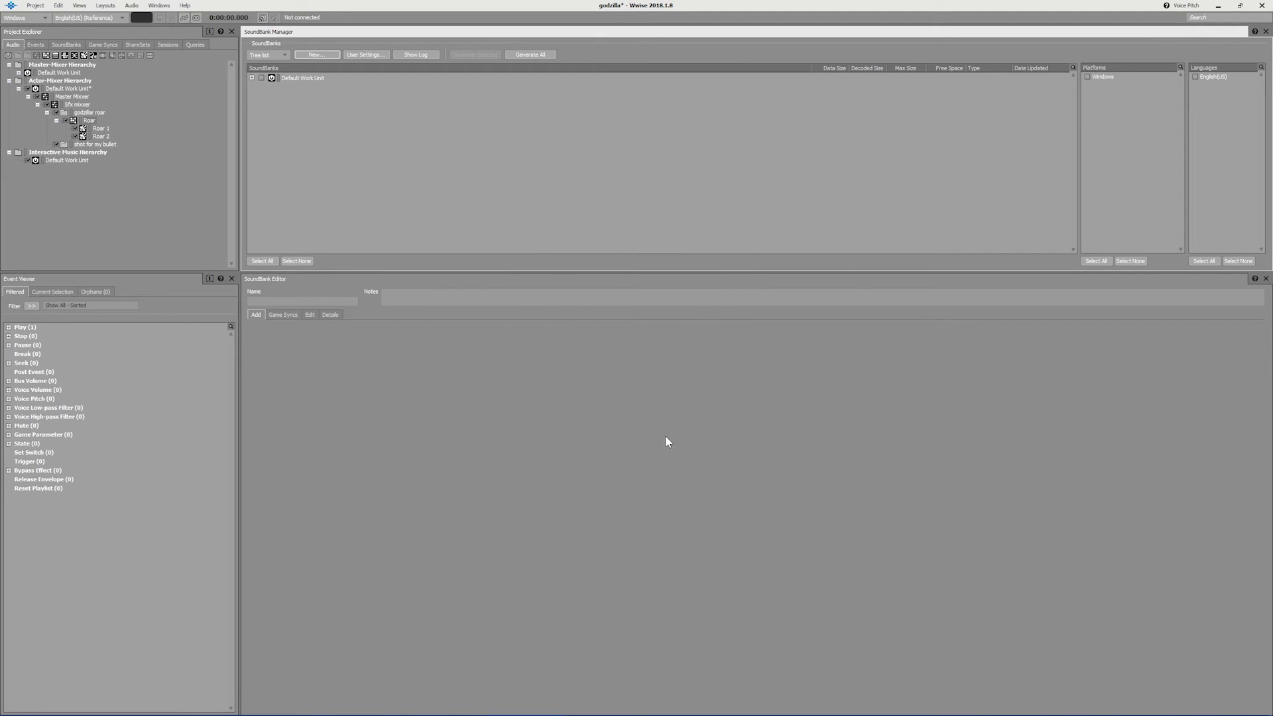
click(263, 79)
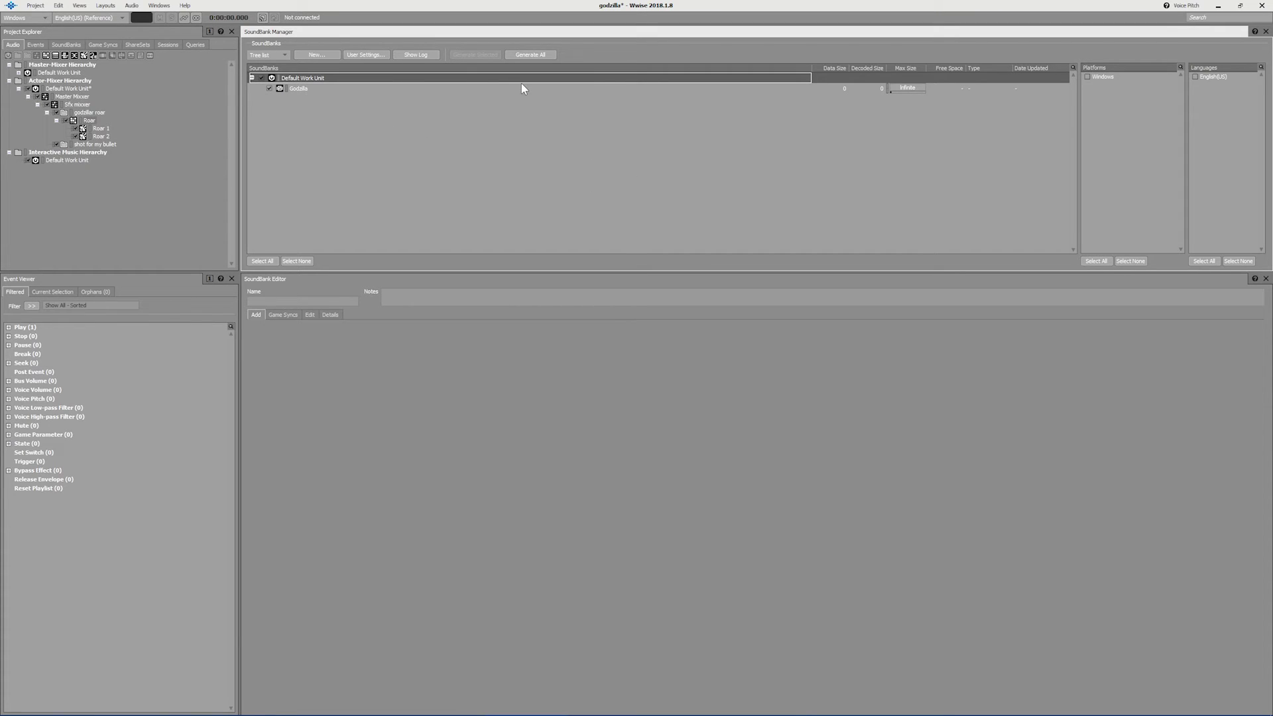
click(443, 89)
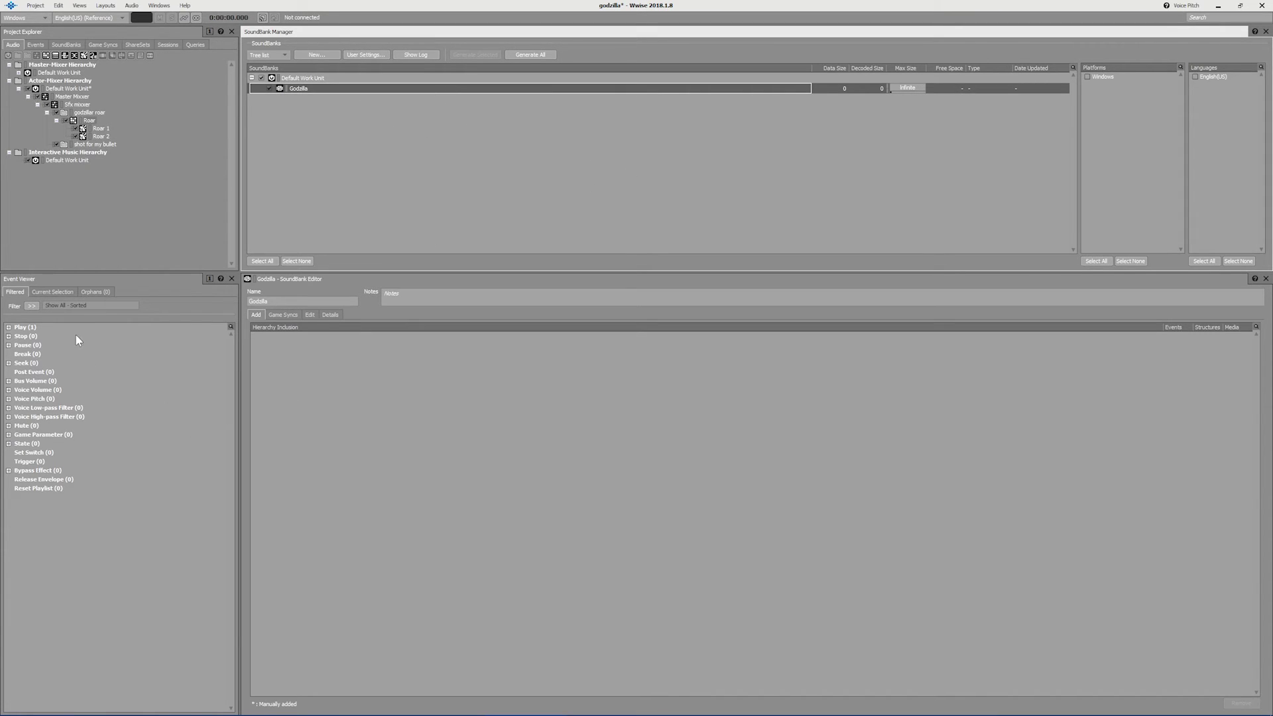
Add the Roar Play event to the Godzilla SoundBank and generate all SoundBanks
click(9, 327)
drag(30, 337, 320, 379)
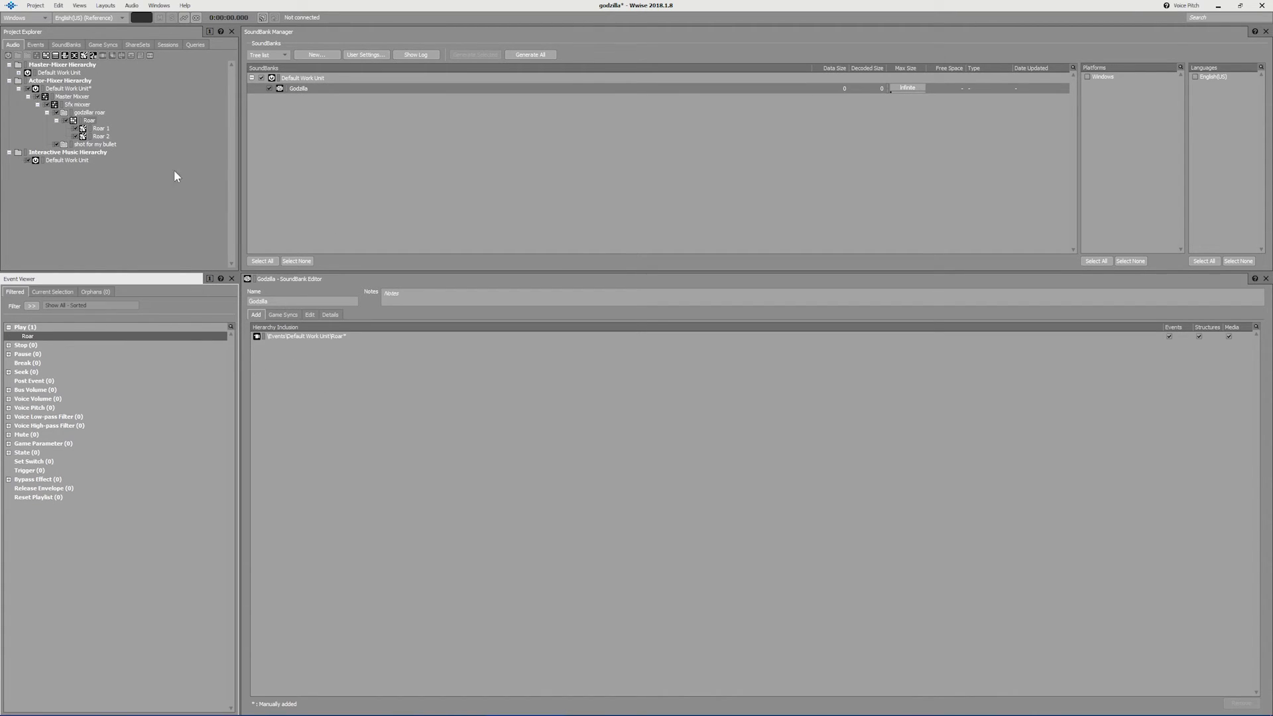
click(35, 44)
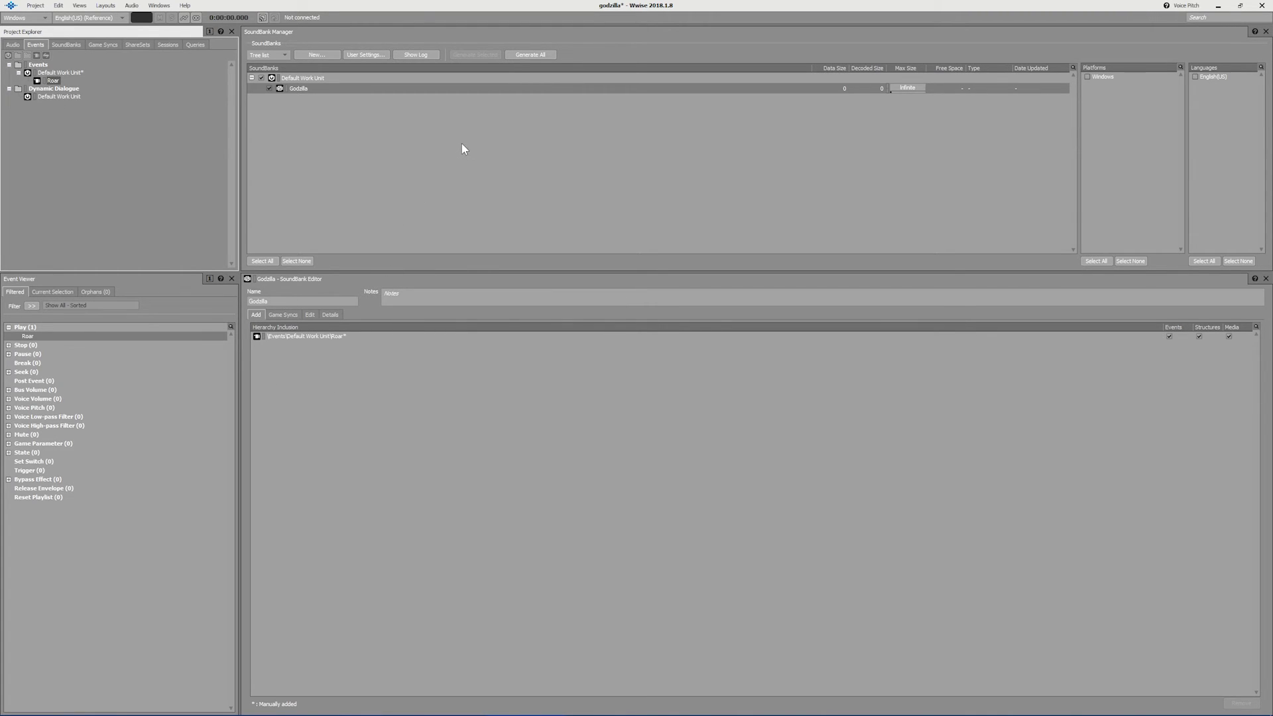
click(530, 54)
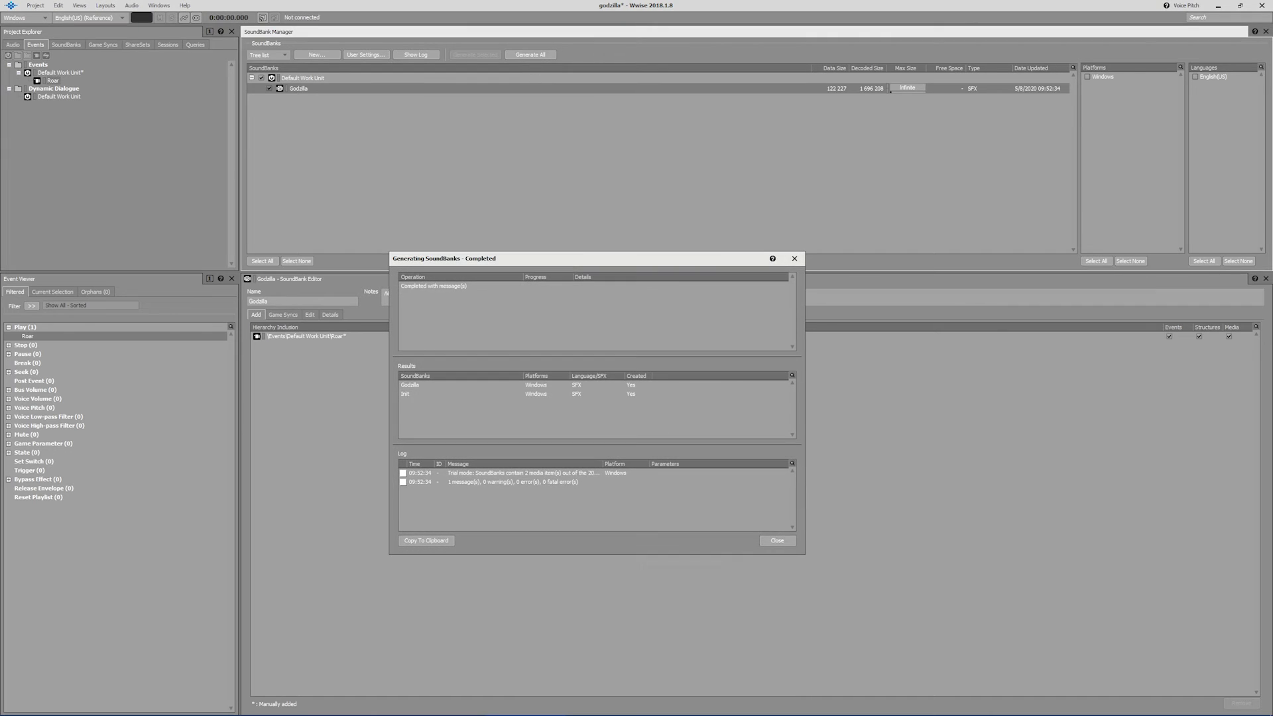
click(780, 540)
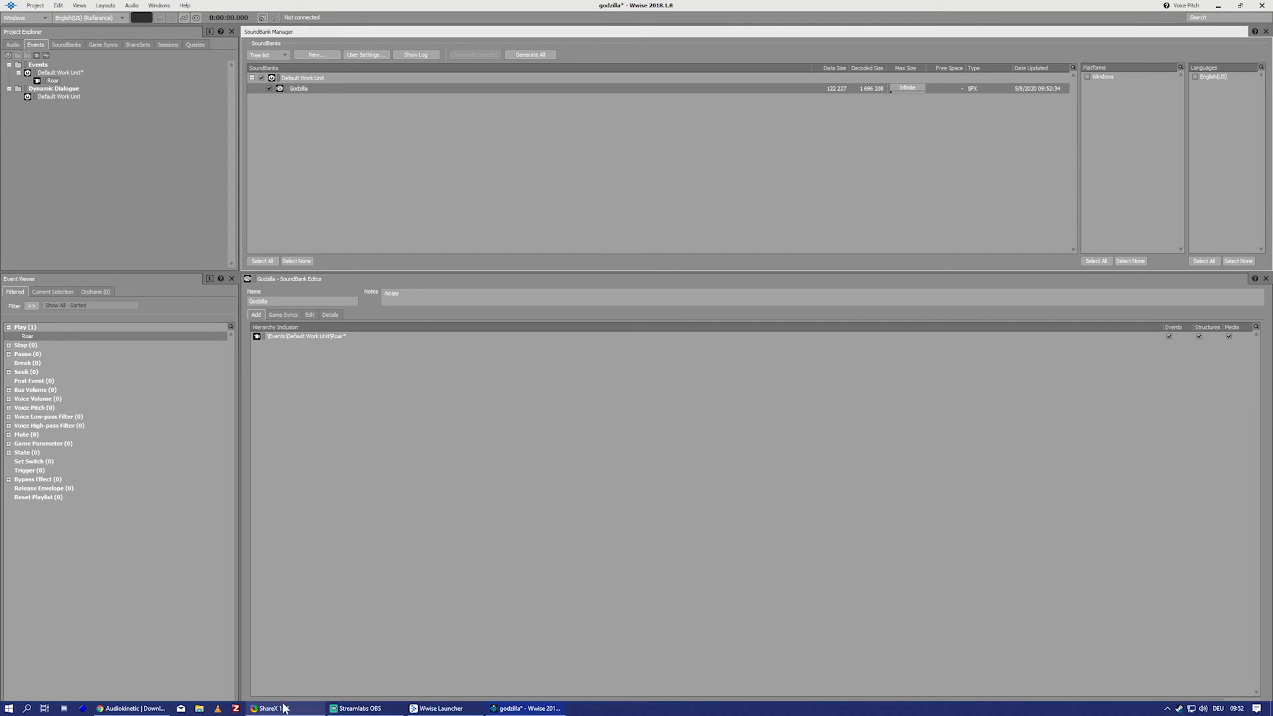
In File Explorer, browse to Documents > WwiseProjects > godzilla
click(200, 708)
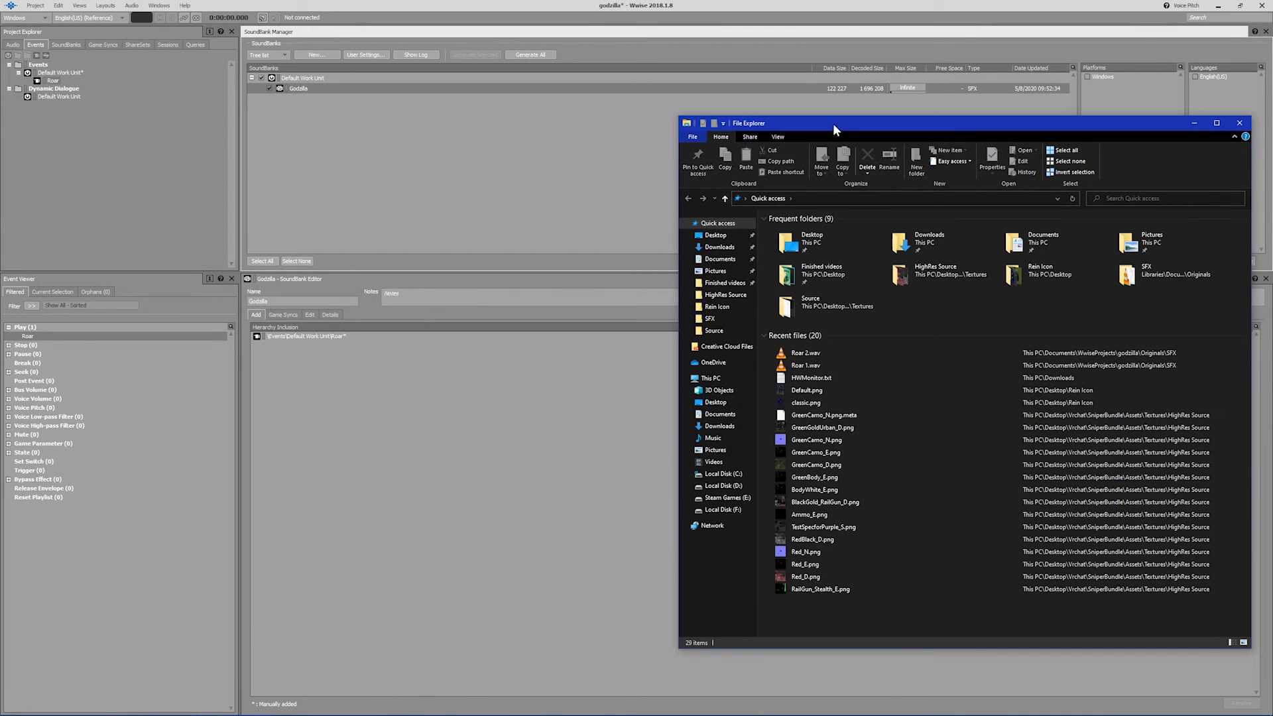
drag(834, 128, 679, 121)
click(580, 259)
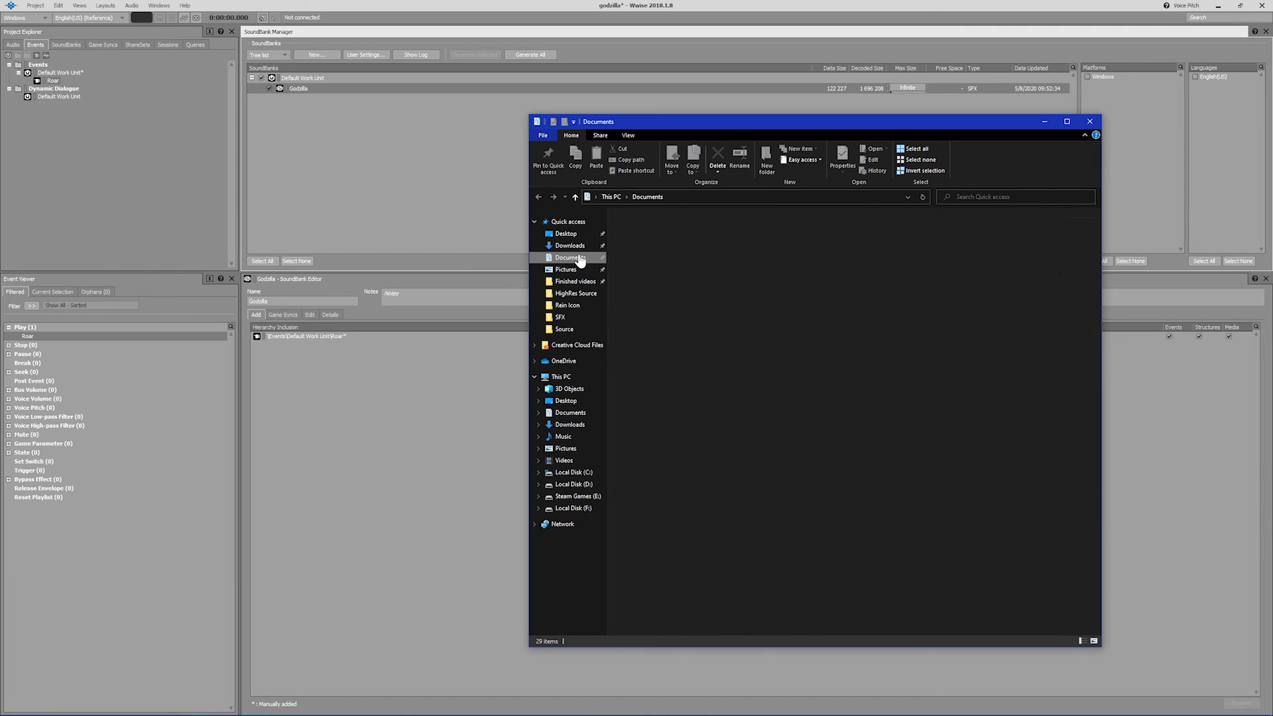
scroll(728, 420, down, 10)
double_click(661, 579)
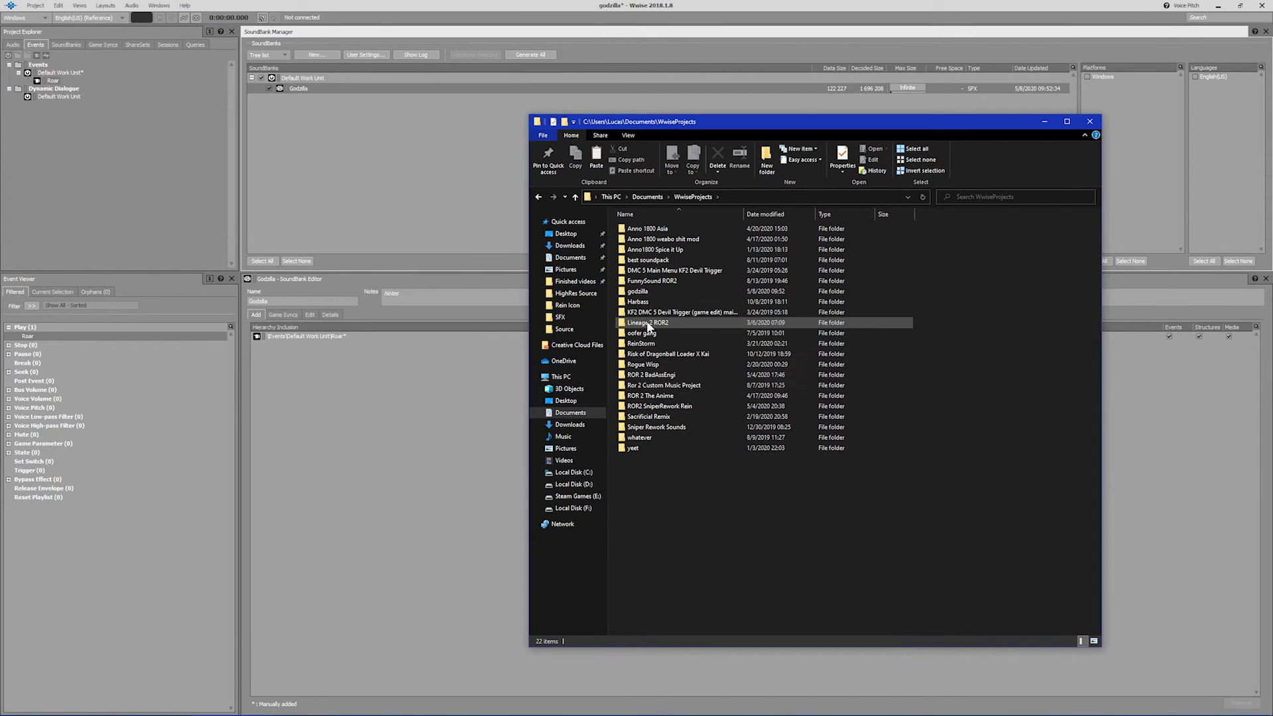
double_click(650, 291)
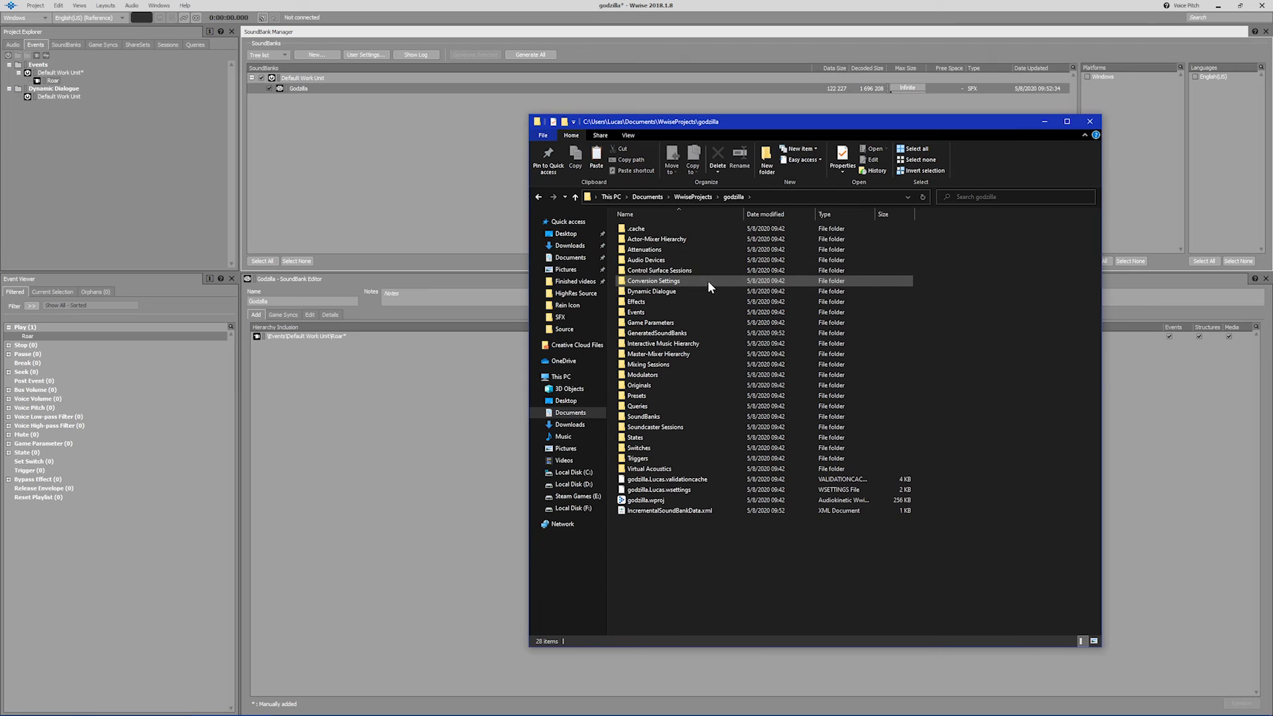
Open Godzilla.txt from the GeneratedSoundBanks > Windows folder
click(674, 335)
double_click(674, 335)
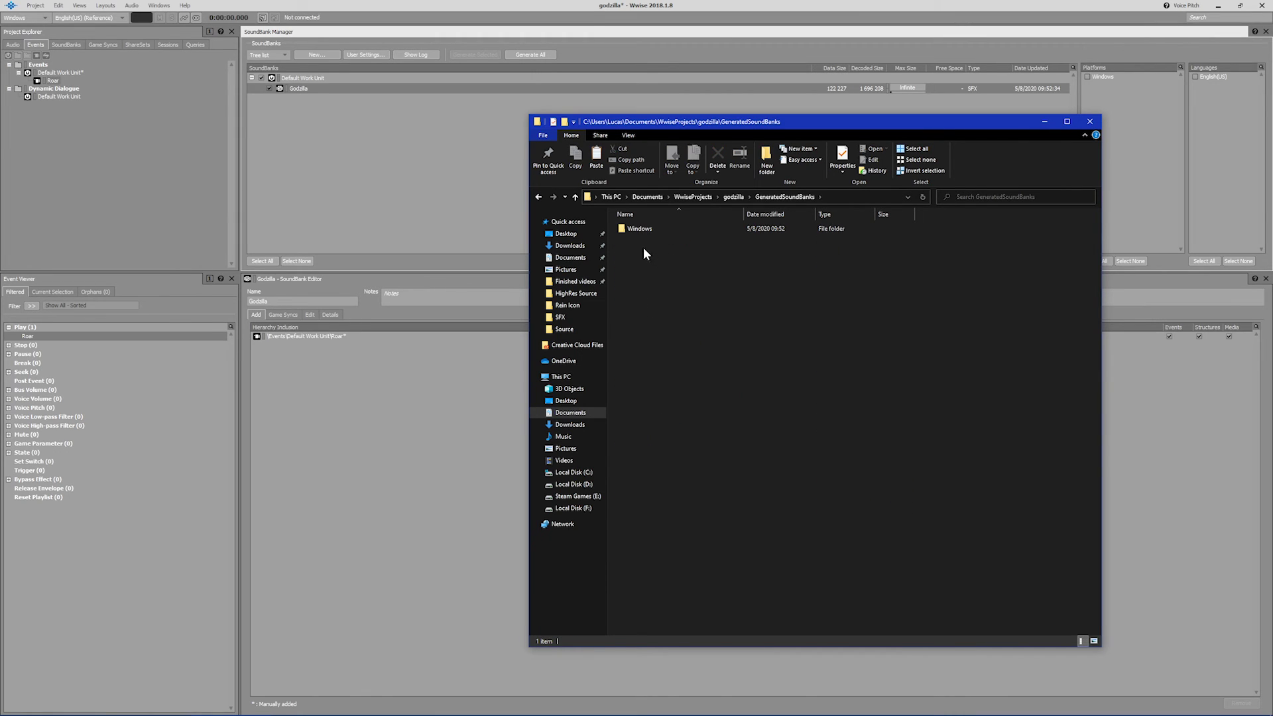
double_click(638, 228)
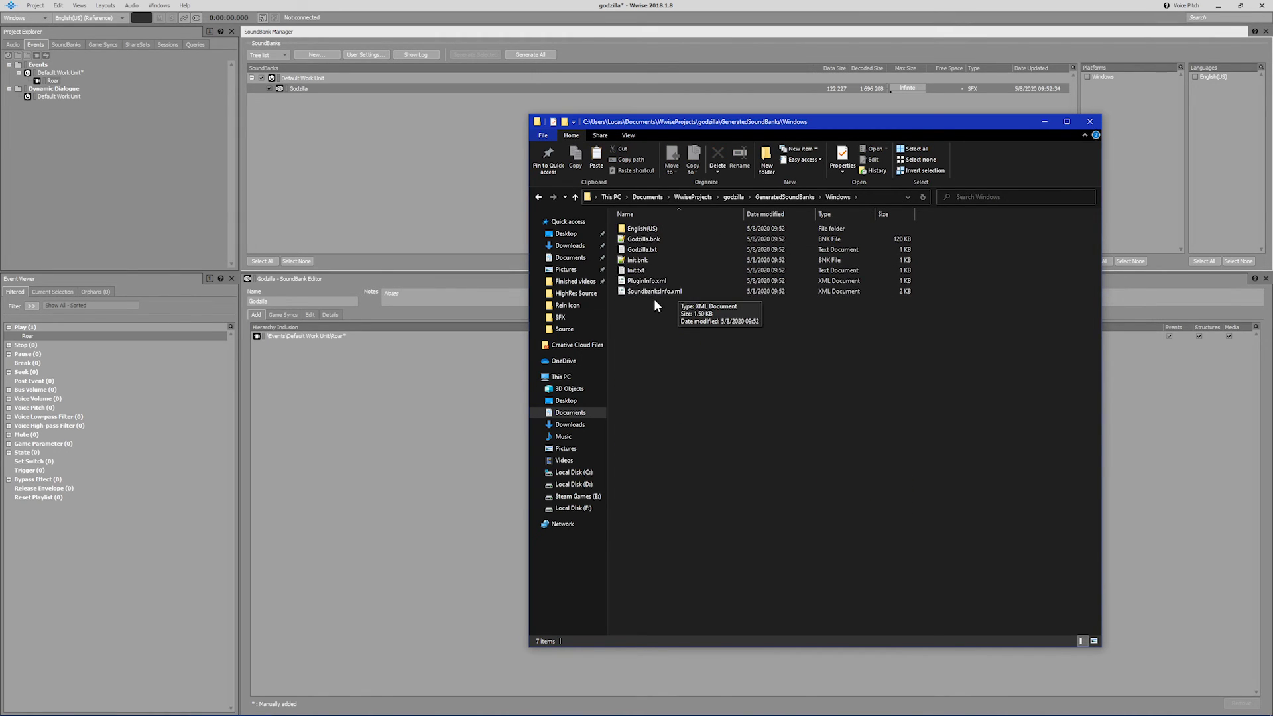
click(658, 240)
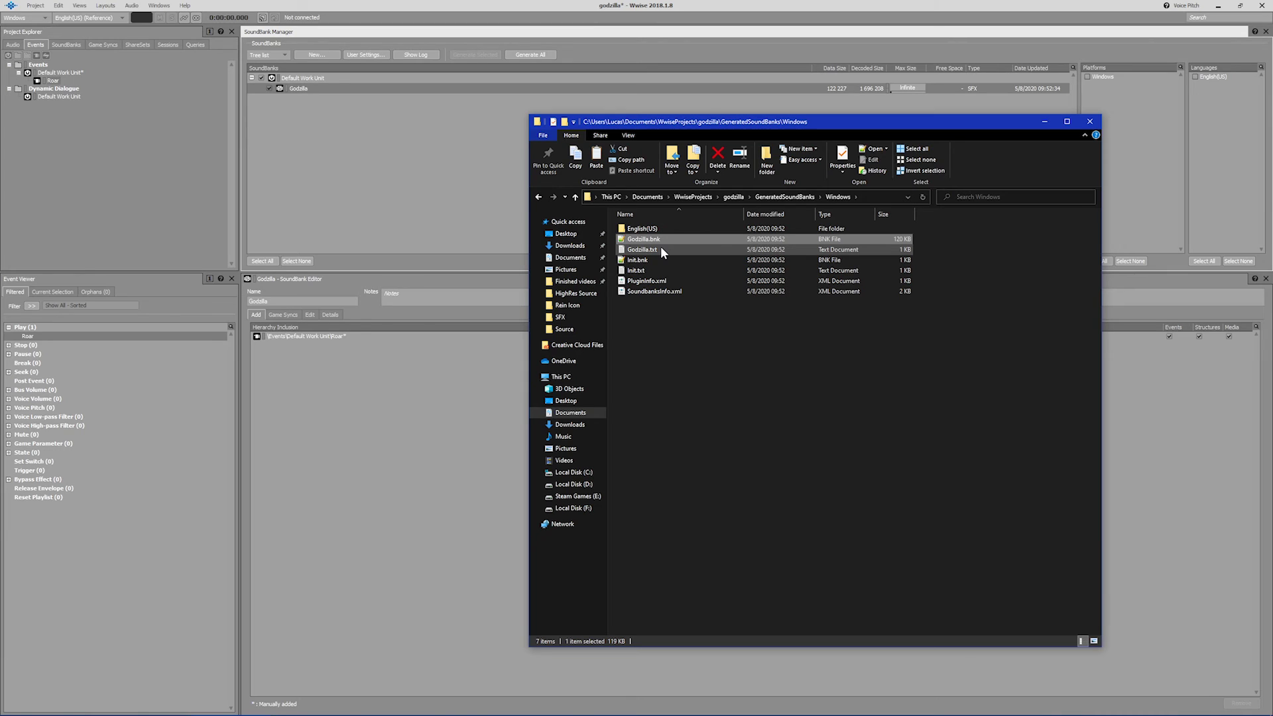
ctrl+click(661, 248)
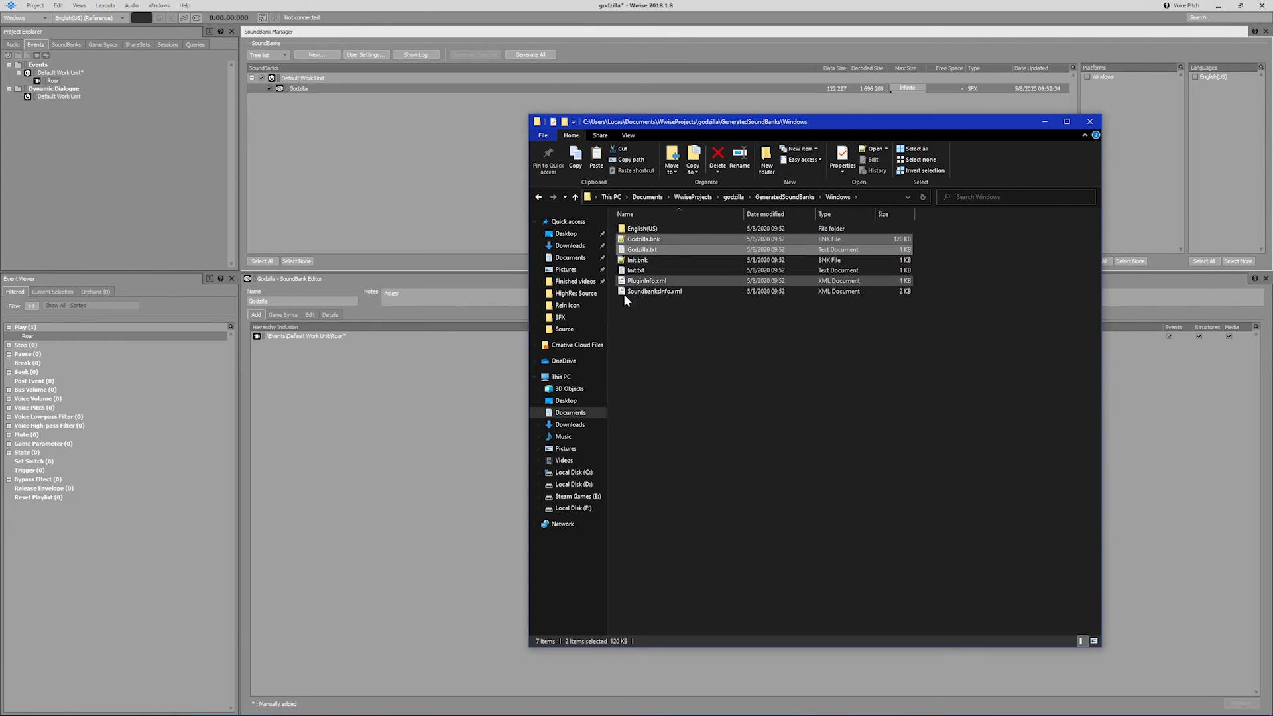
double_click(638, 252)
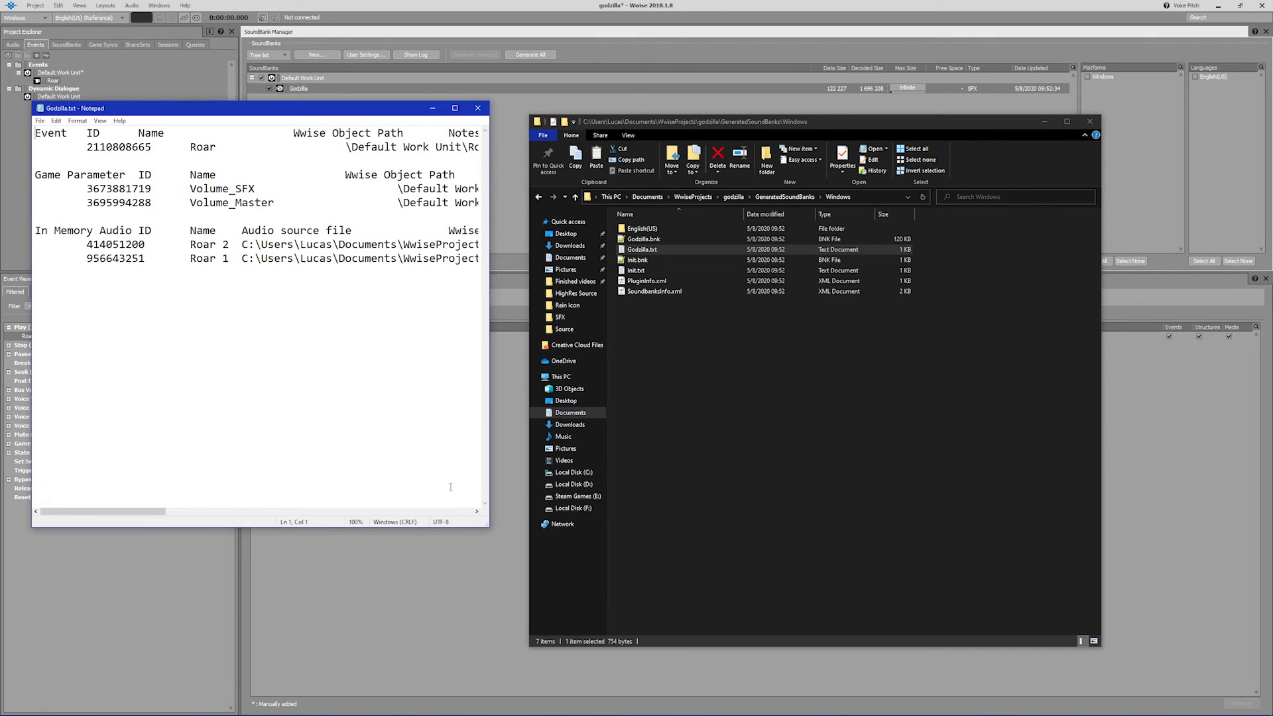
drag(489, 528, 1178, 352)
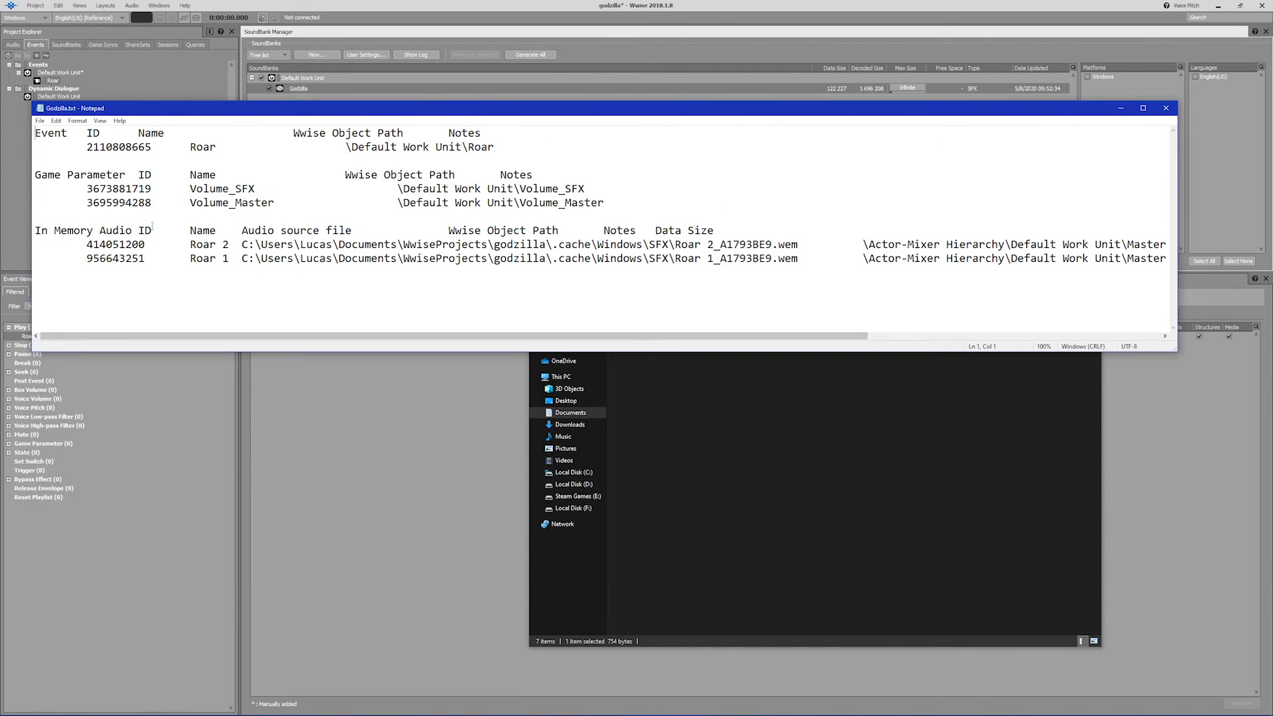
double_click(99, 148)
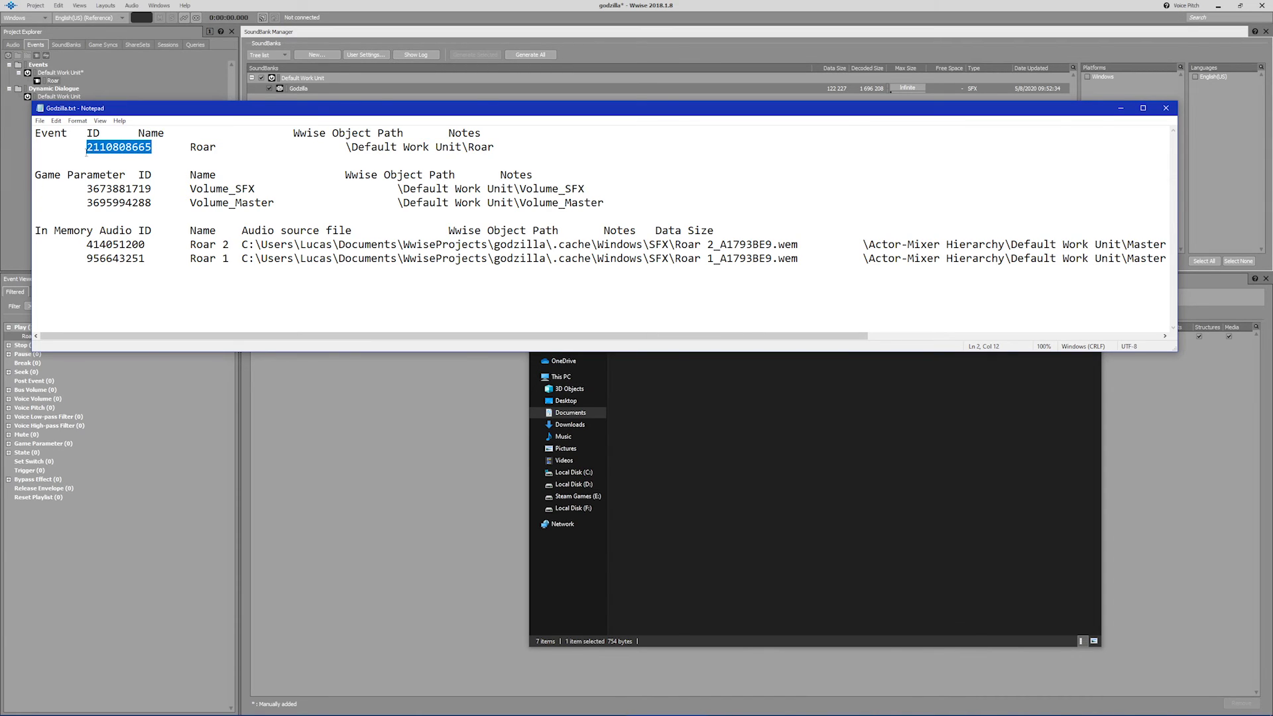
drag(190, 148, 216, 147)
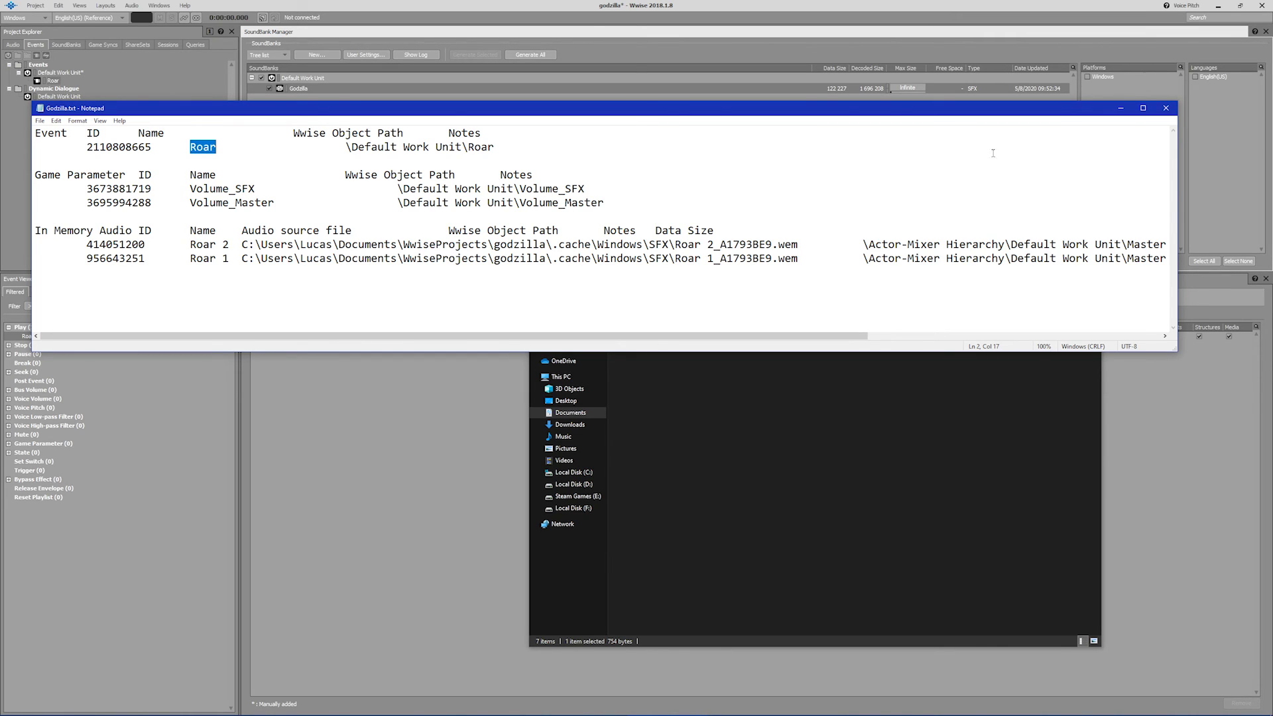
click(1166, 108)
click(643, 241)
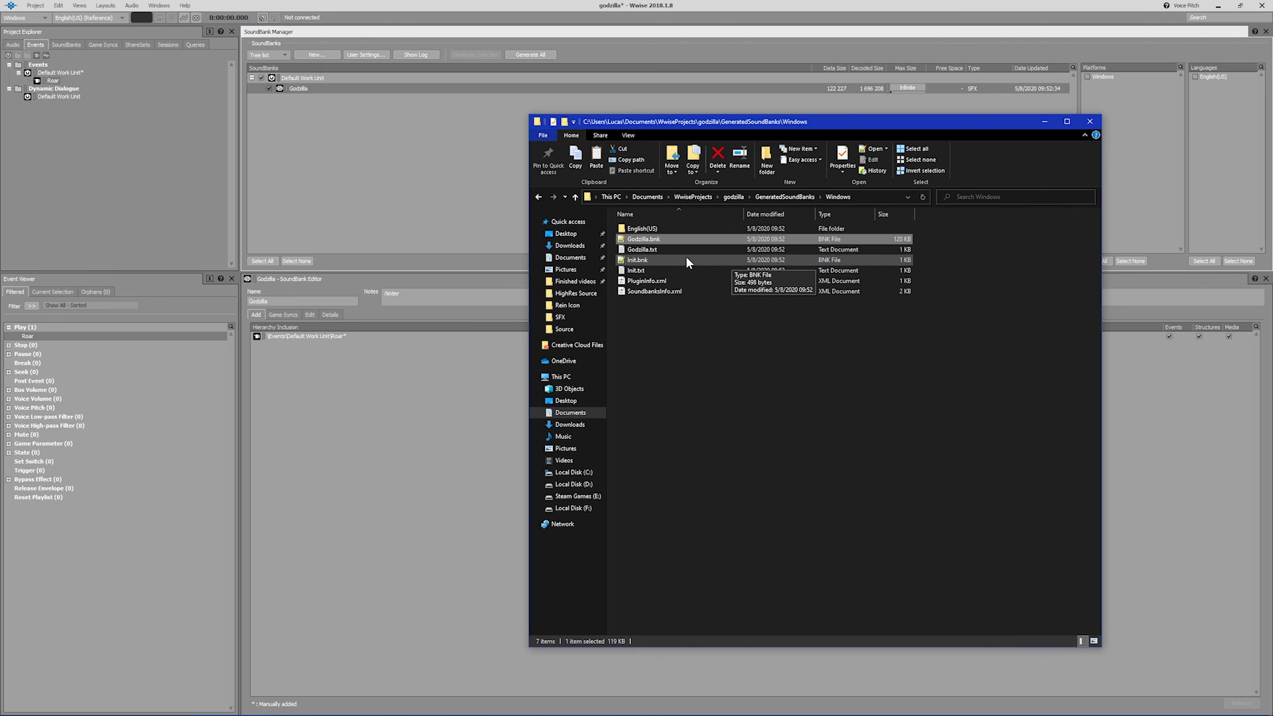
click(34, 47)
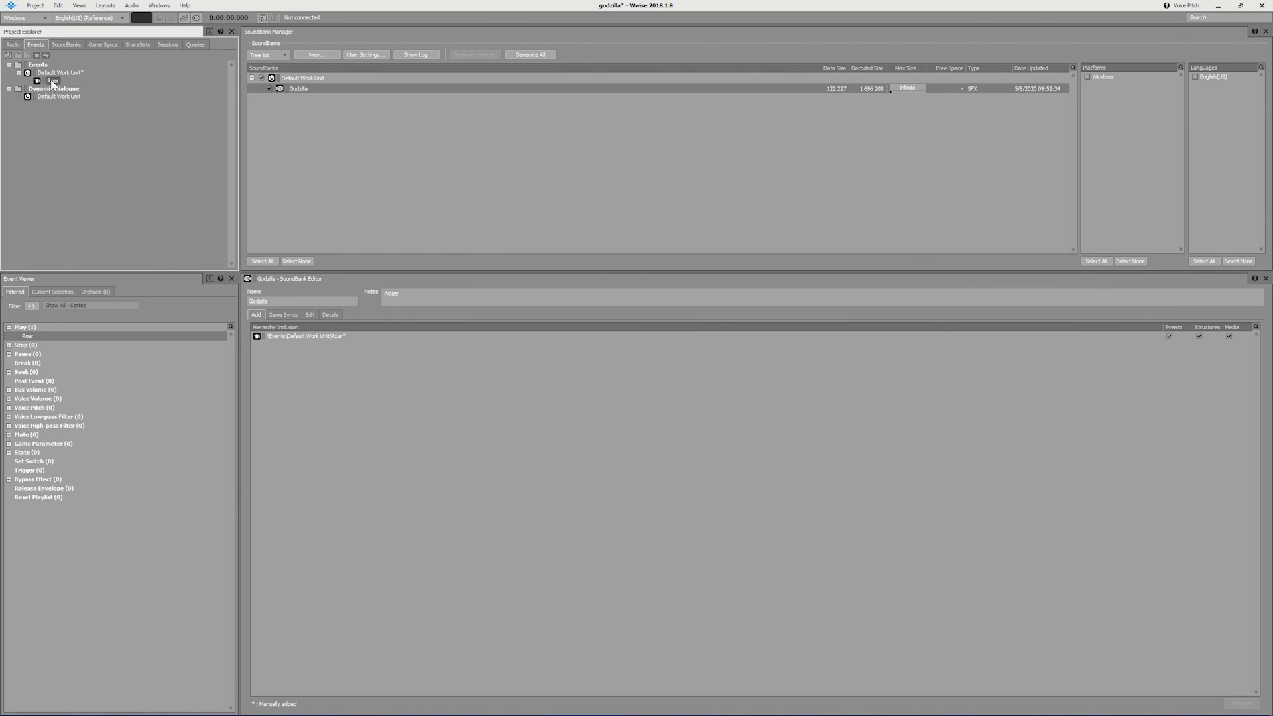
click(104, 7)
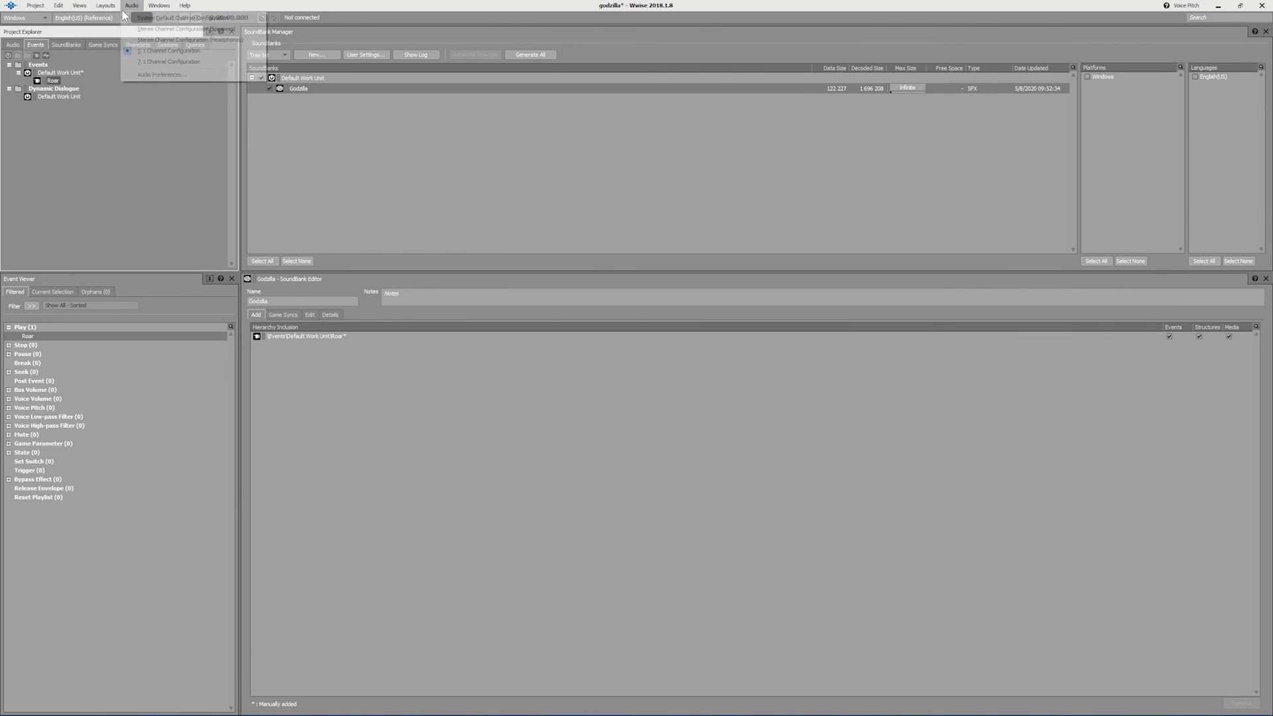
click(118, 18)
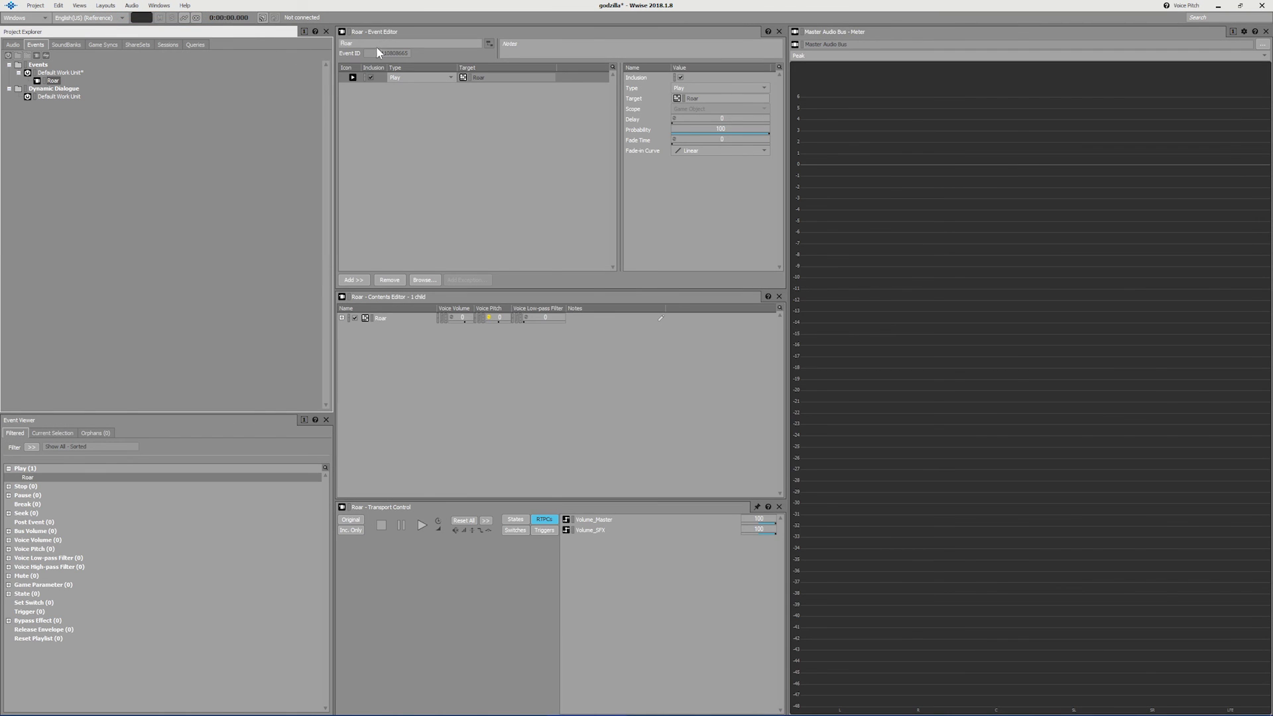
click(402, 53)
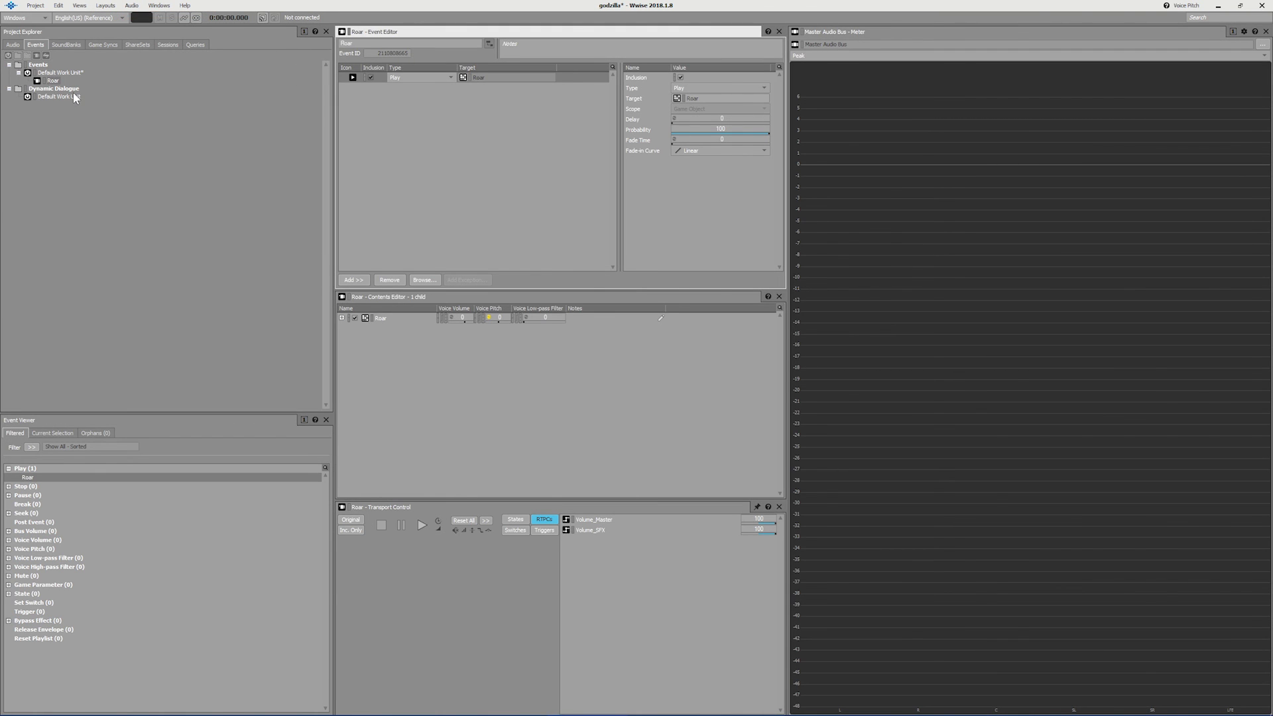